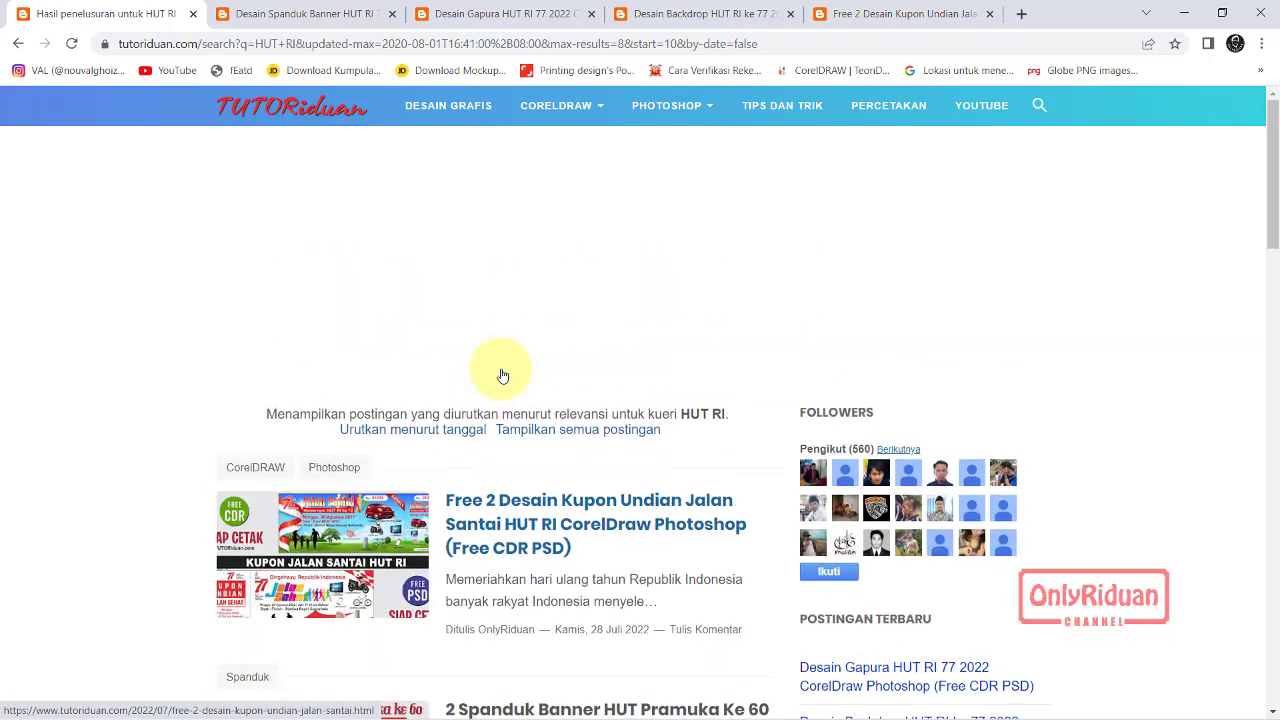
Browse the HUT RI search results and go back through the earlier pages to the first results page
{"action": "scroll", "coordinate": [503, 375], "scroll_direction": "down", "scroll_amount": 6}
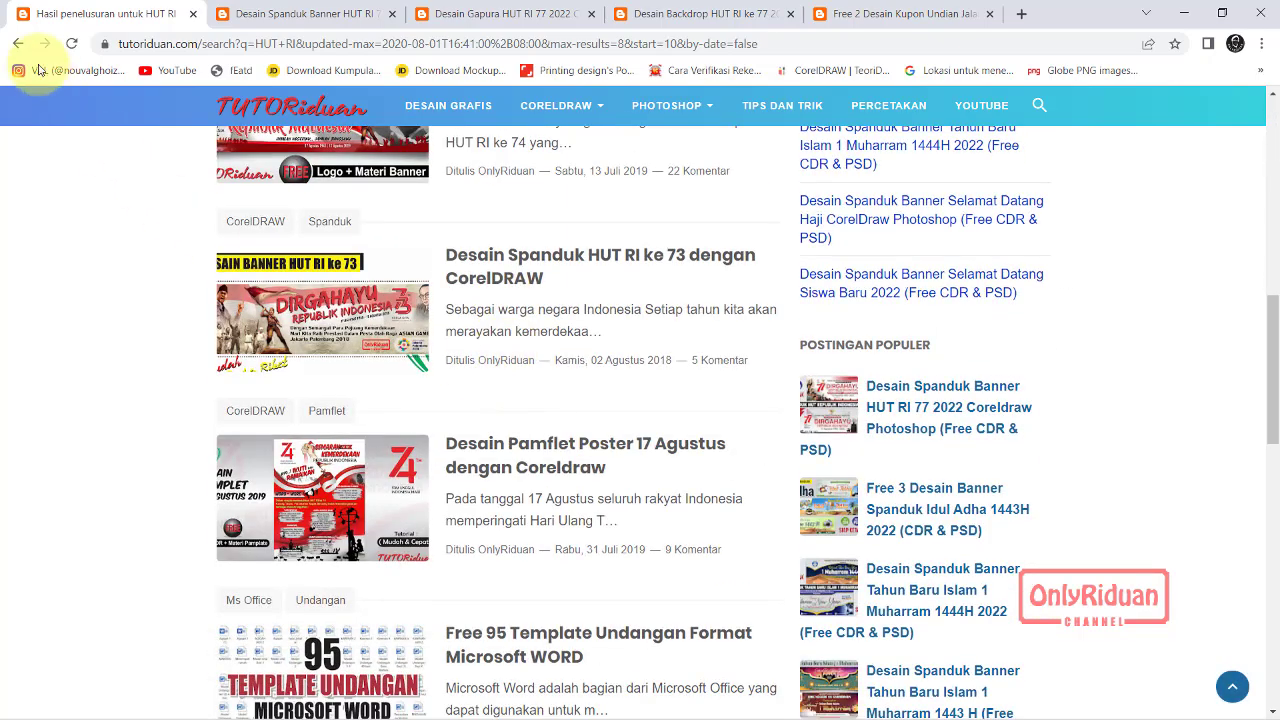
{"action": "left_click", "coordinate": [20, 43]}
{"action": "scroll", "coordinate": [514, 429], "scroll_direction": "up", "scroll_amount": 5}
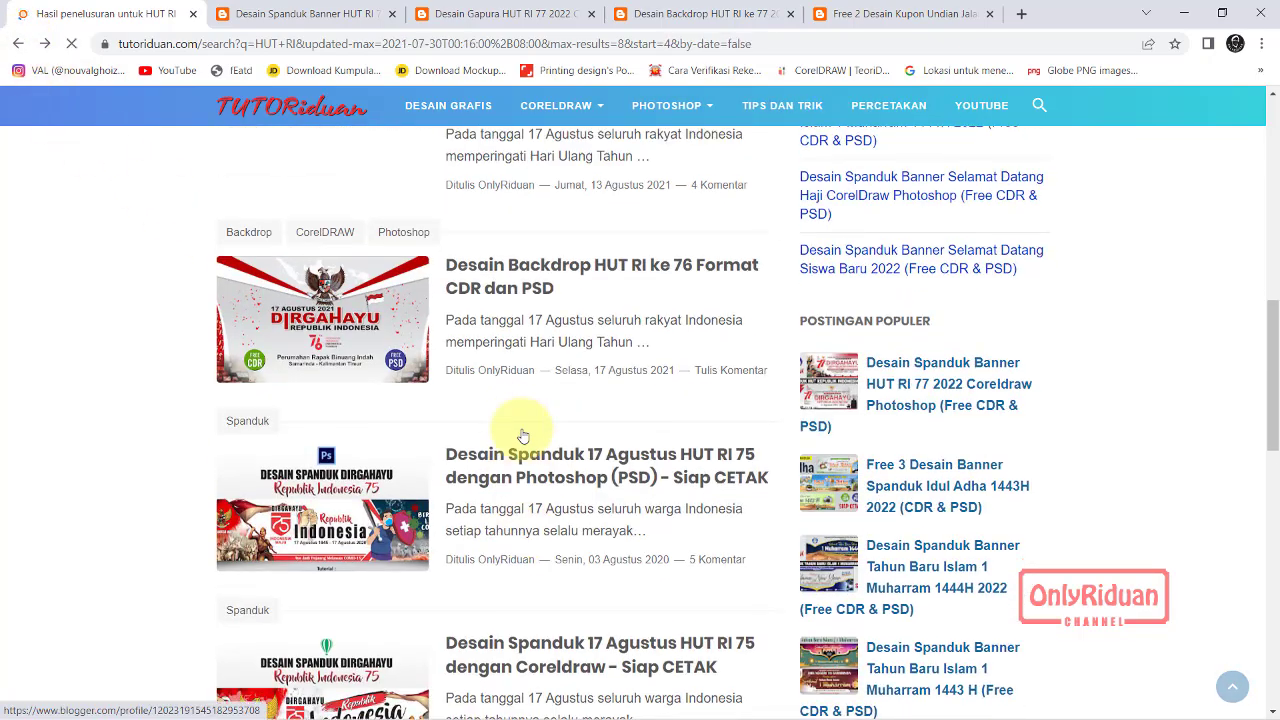
{"action": "scroll", "coordinate": [517, 423], "scroll_direction": "up", "scroll_amount": 3}
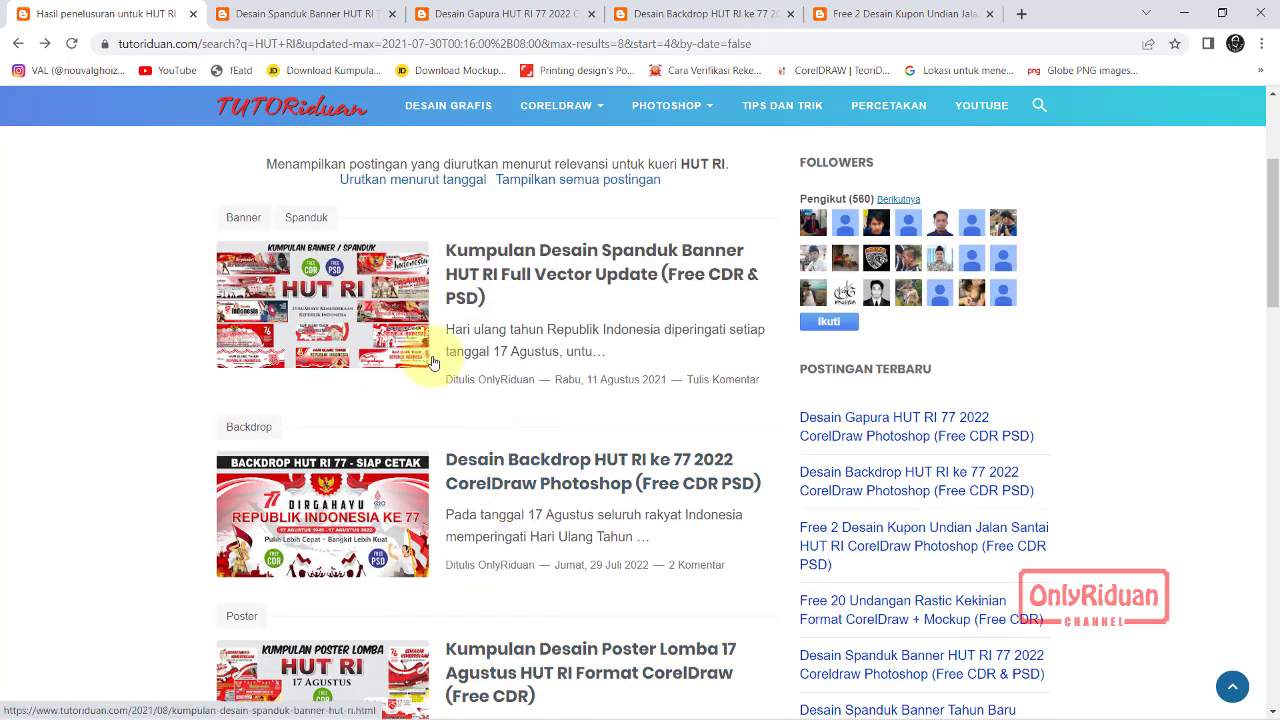
{"action": "left_click", "coordinate": [20, 43]}
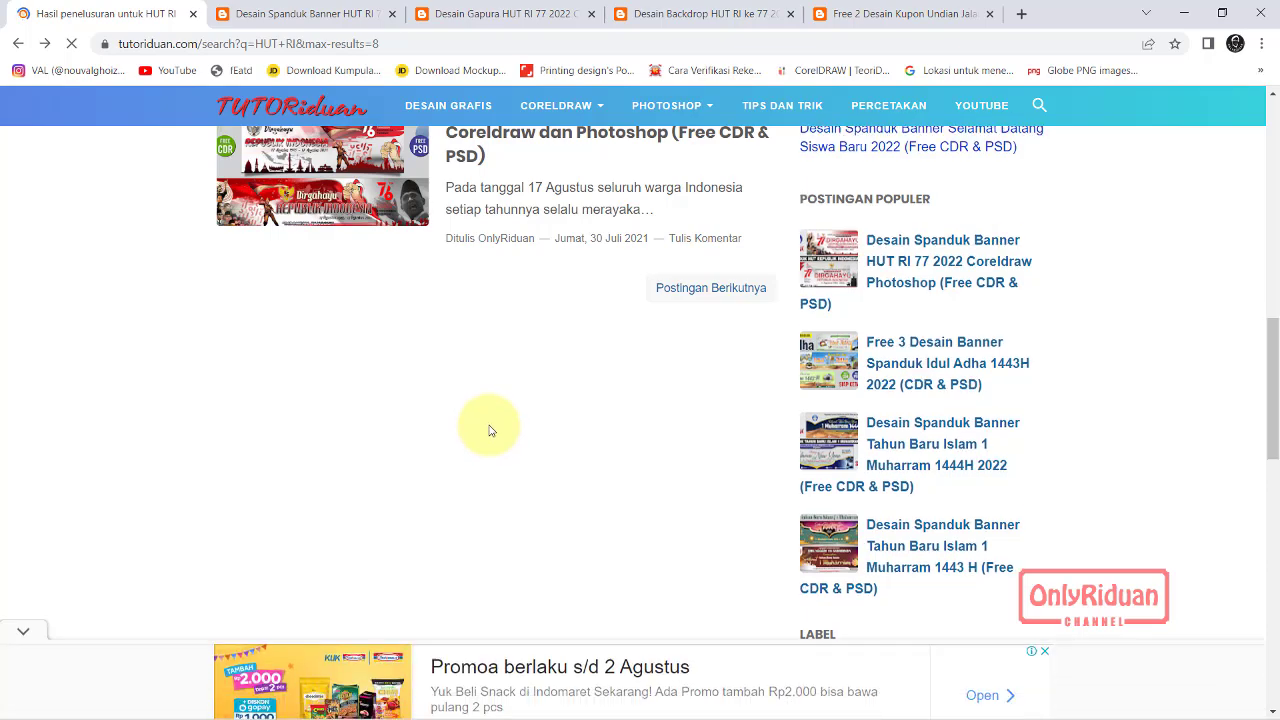
{"action": "scroll", "coordinate": [490, 430], "scroll_direction": "up", "scroll_amount": 3}
{"action": "scroll", "coordinate": [490, 430], "scroll_direction": "up", "scroll_amount": 5}
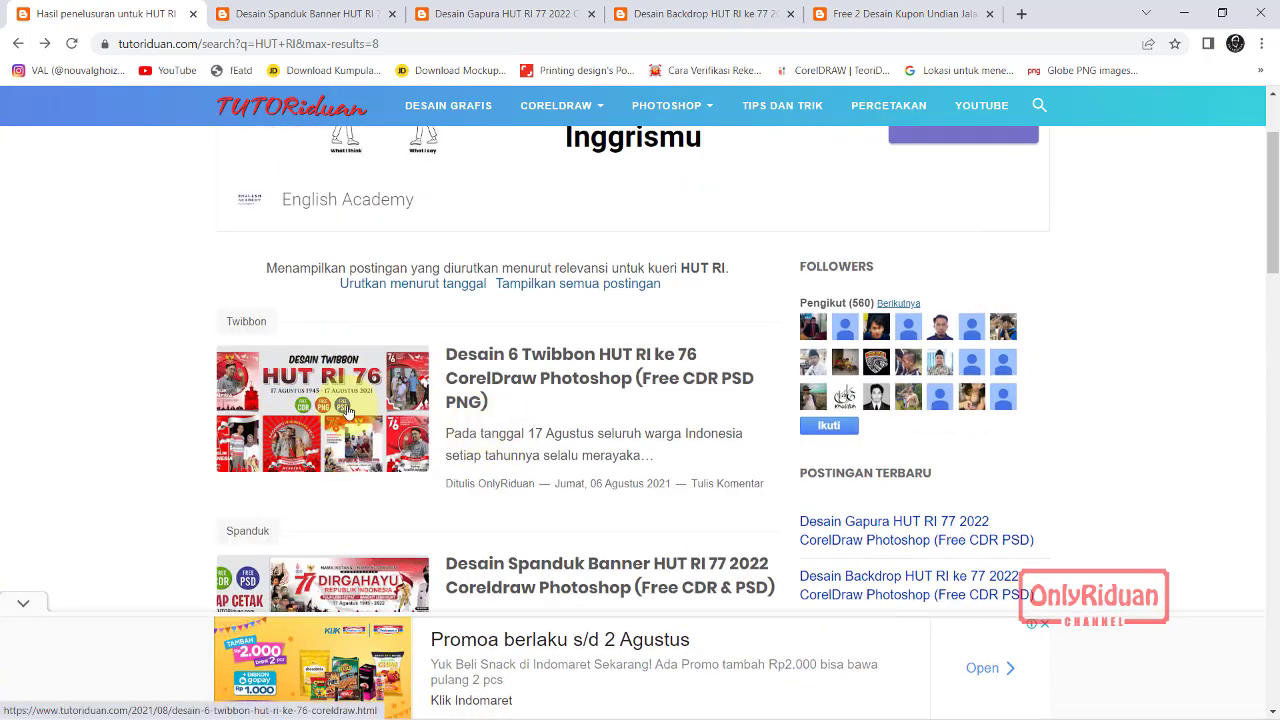
Open the "Desain 6 Twibbon HUT RI ke 76" post in a new tab and examine its twibbon previews and download details
{"action": "middle_click", "coordinate": [569, 362]}
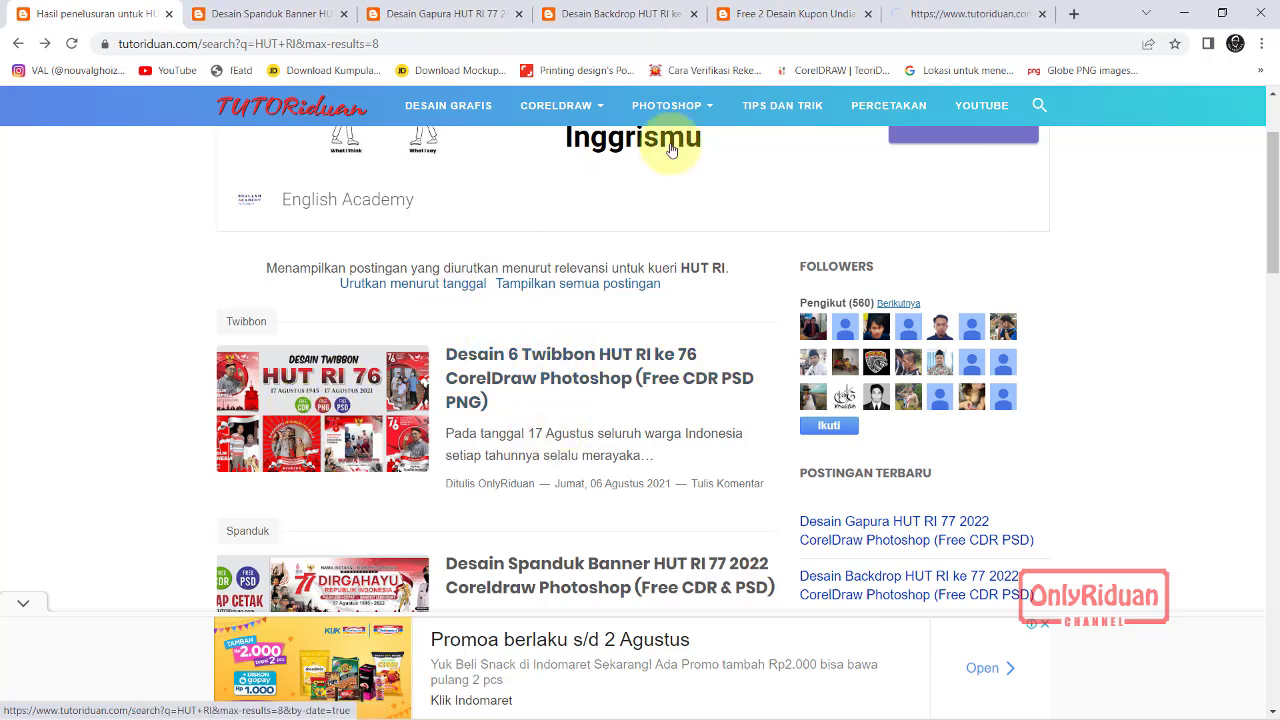
{"action": "left_click", "coordinate": [960, 13]}
{"action": "scroll", "coordinate": [337, 390], "scroll_direction": "down", "scroll_amount": 6}
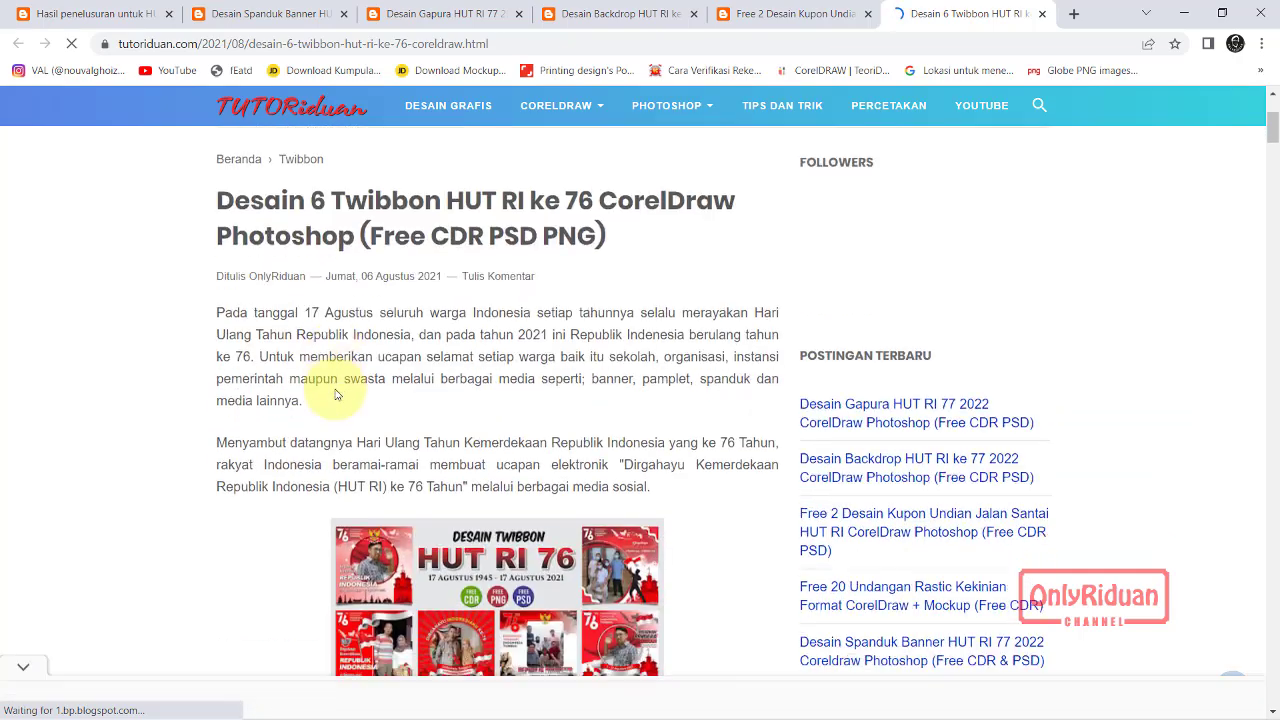
{"action": "scroll", "coordinate": [337, 386], "scroll_direction": "down", "scroll_amount": 6}
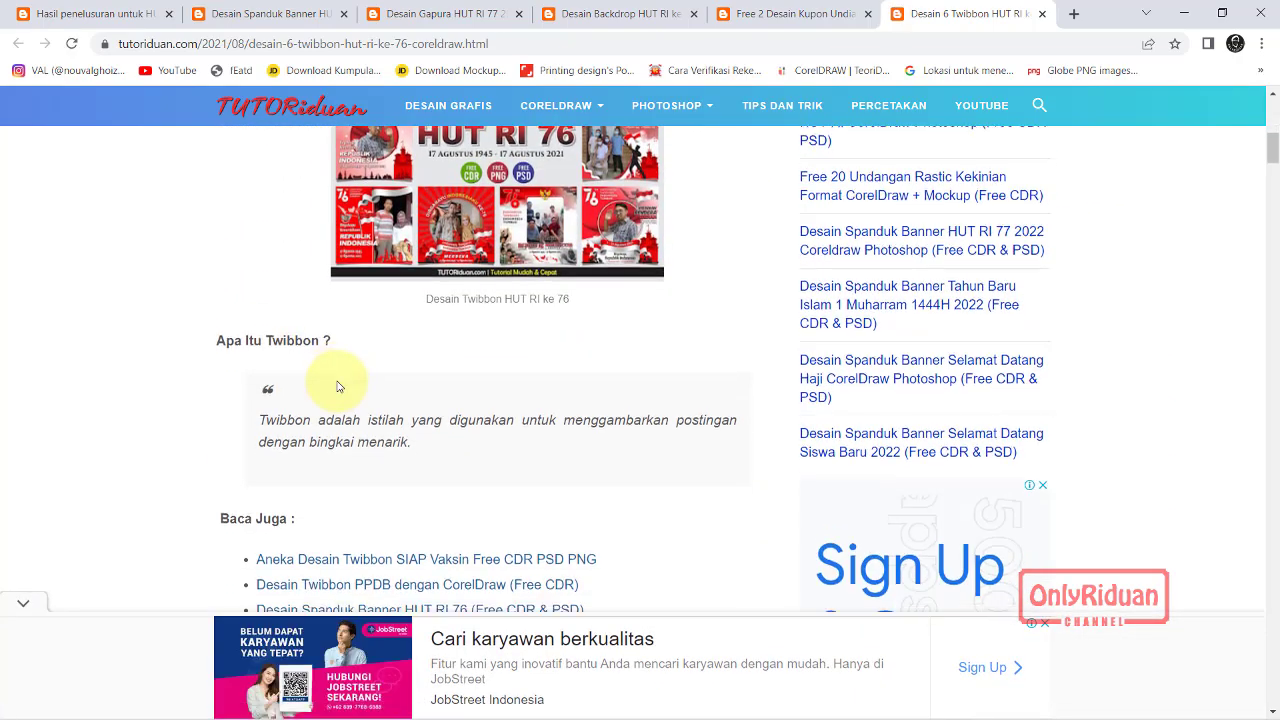
{"action": "scroll", "coordinate": [337, 388], "scroll_direction": "down", "scroll_amount": 3}
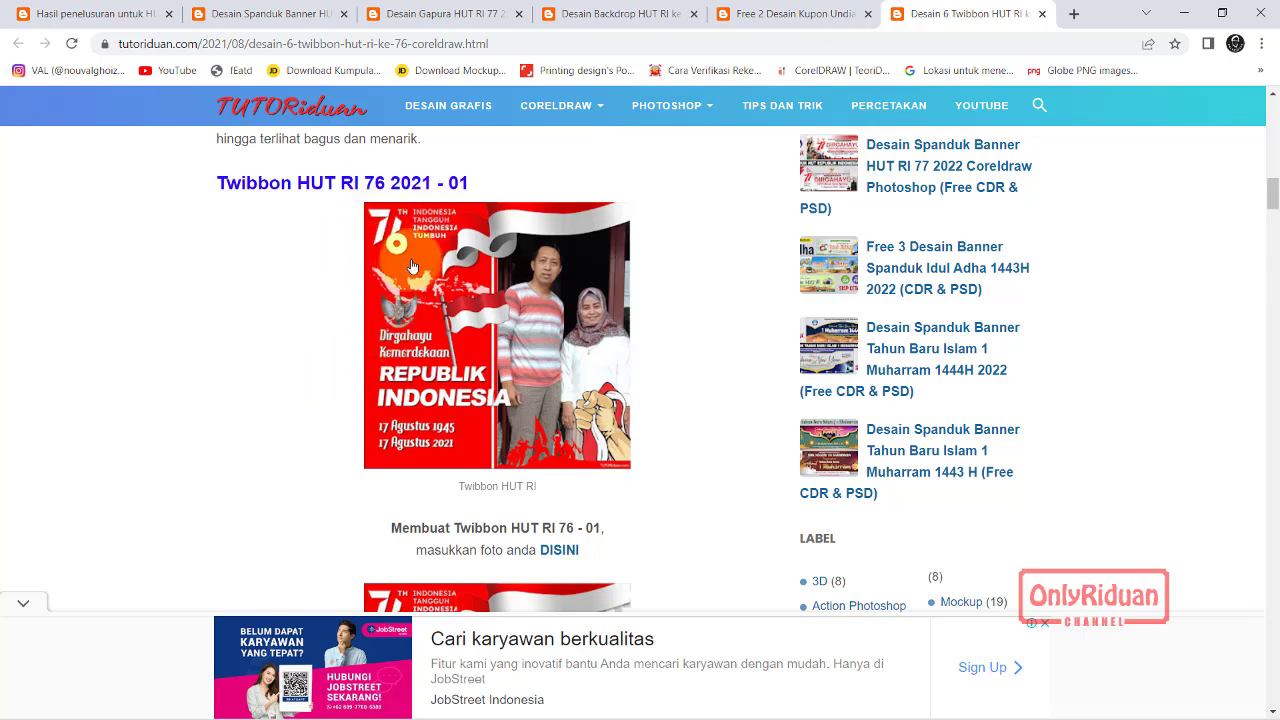
{"action": "scroll", "coordinate": [506, 357], "scroll_direction": "down", "scroll_amount": 4}
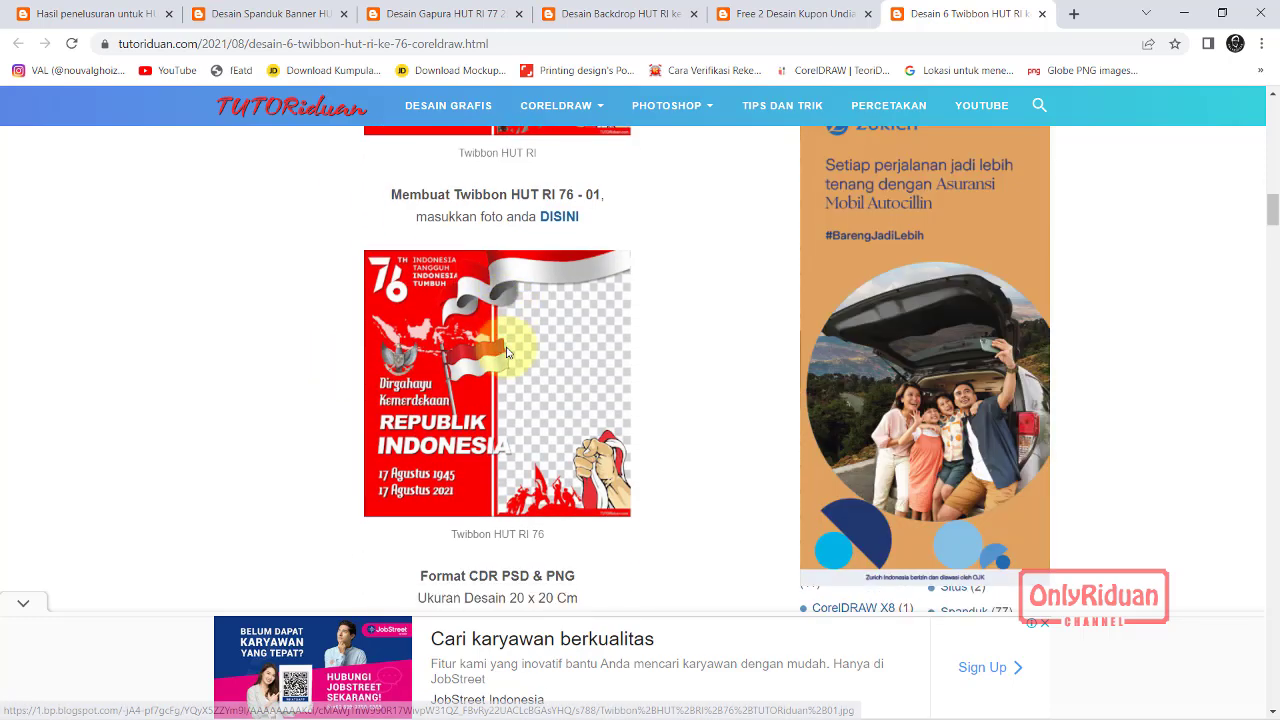
{"action": "scroll", "coordinate": [491, 366], "scroll_direction": "down", "scroll_amount": 8}
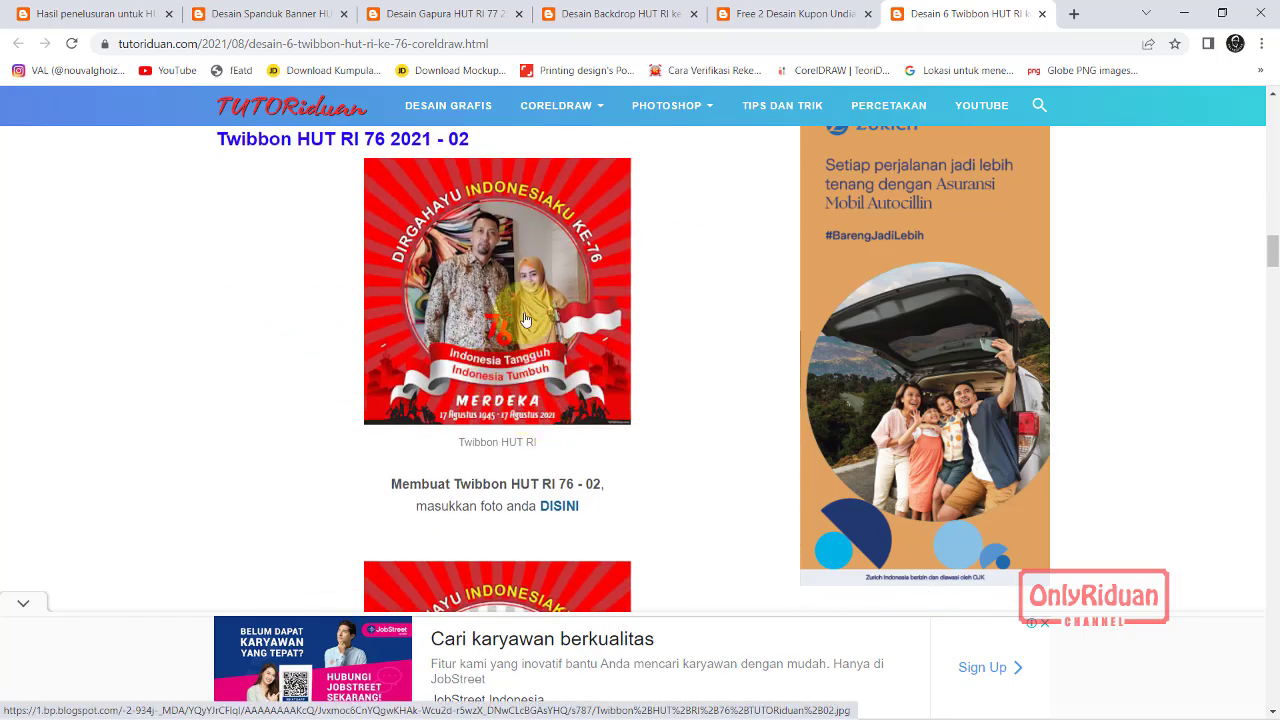
{"action": "scroll", "coordinate": [535, 337], "scroll_direction": "down", "scroll_amount": 10}
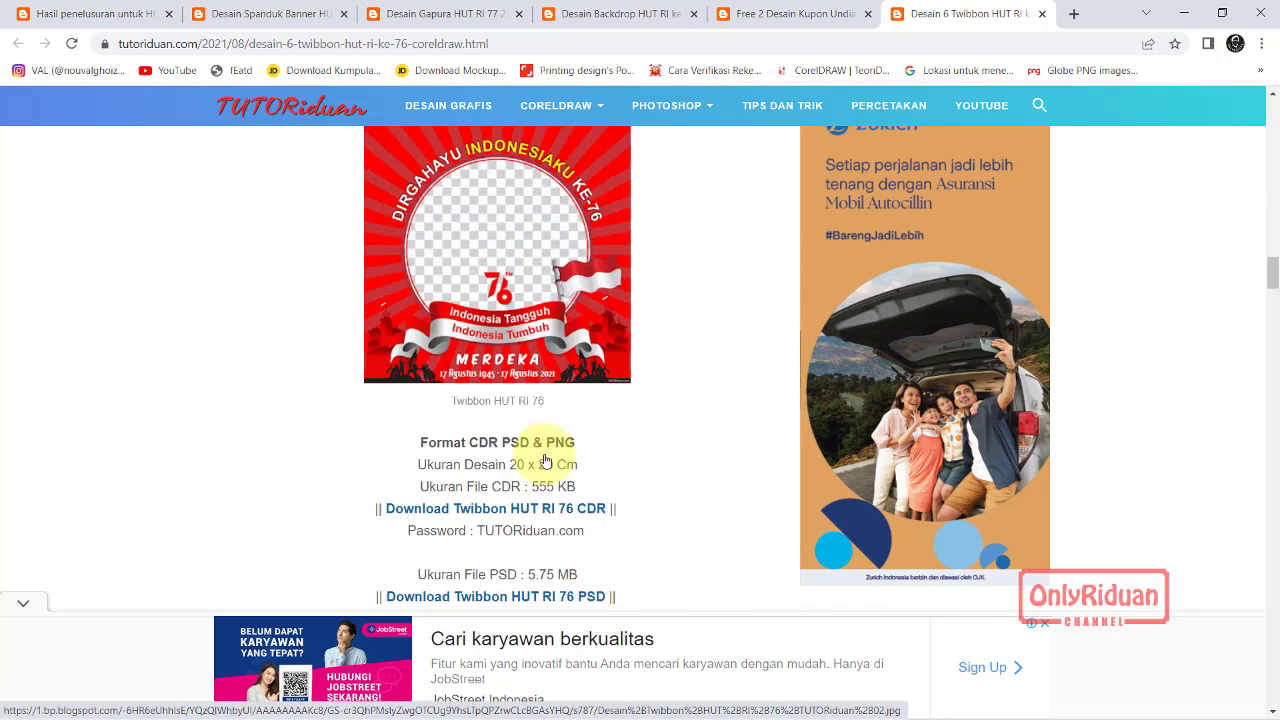
{"action": "scroll", "coordinate": [547, 453], "scroll_direction": "down", "scroll_amount": 5}
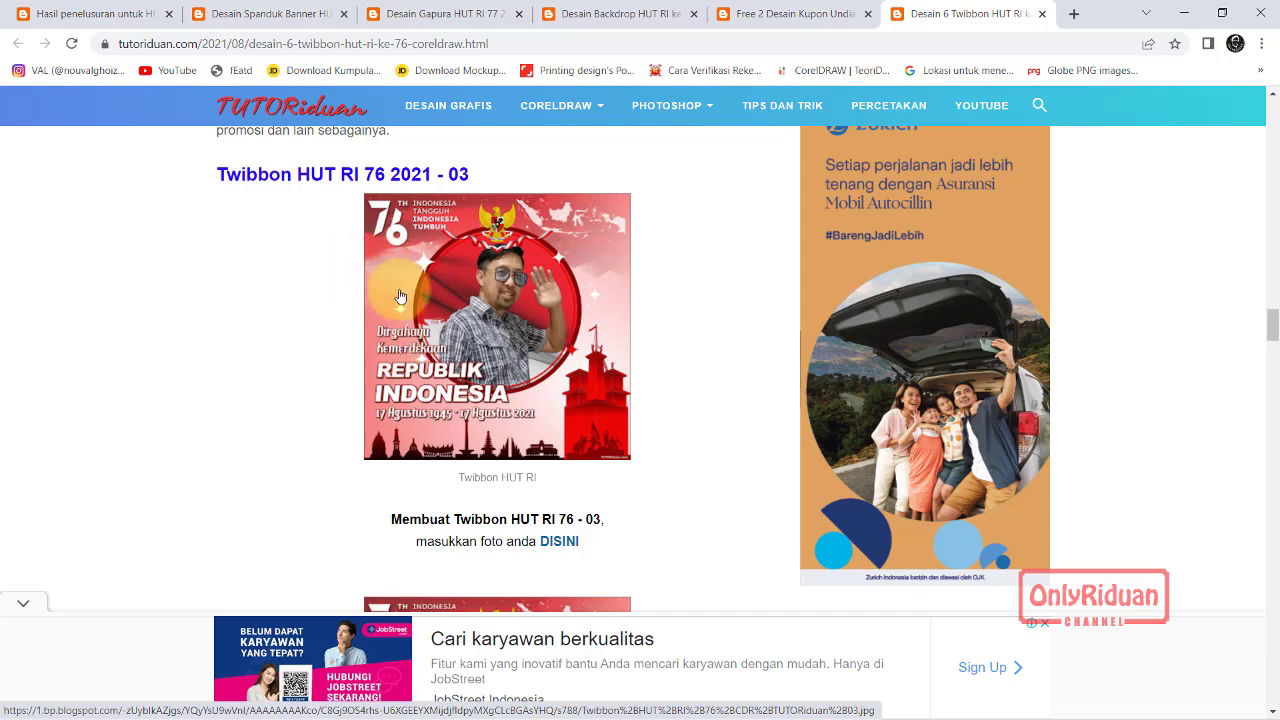
Switch to the Desain Gapura HUT RI document in CorelDRAW, view pages 2 and 3, and return to page 1
{"action": "left_click", "coordinate": [1183, 20]}
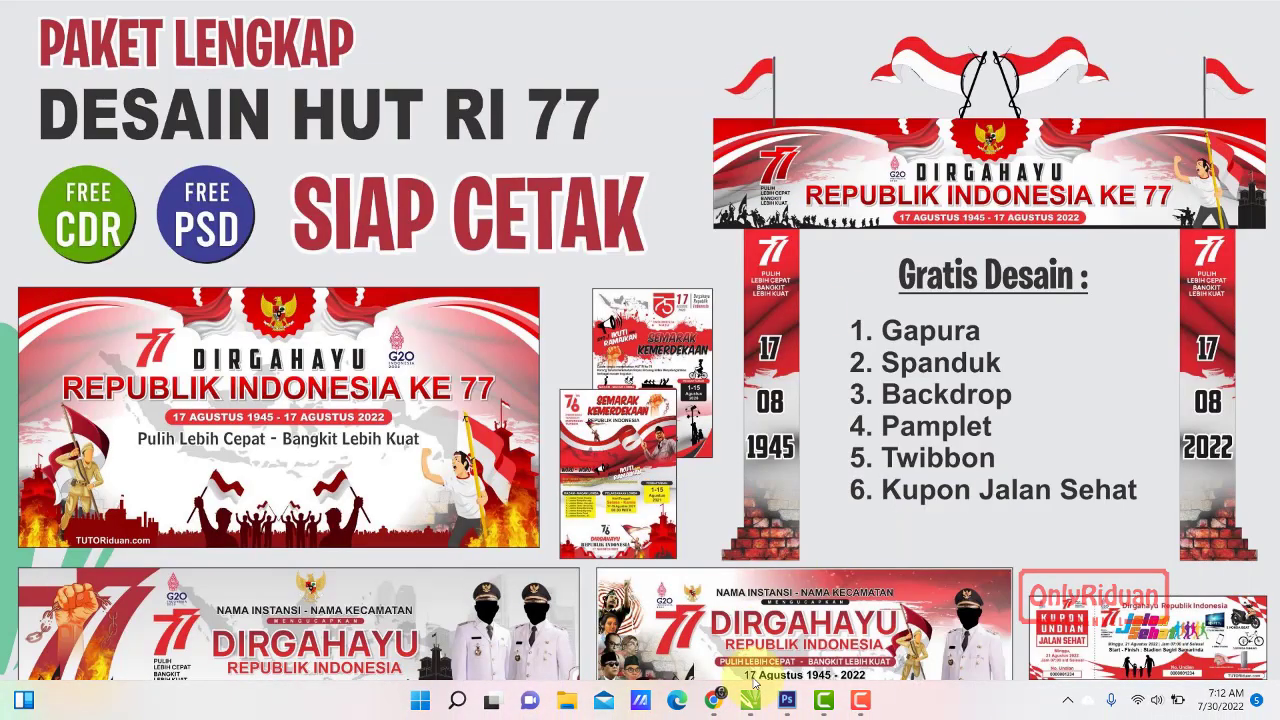
{"action": "mouse_move", "coordinate": [752, 708]}
{"action": "left_click", "coordinate": [514, 648]}
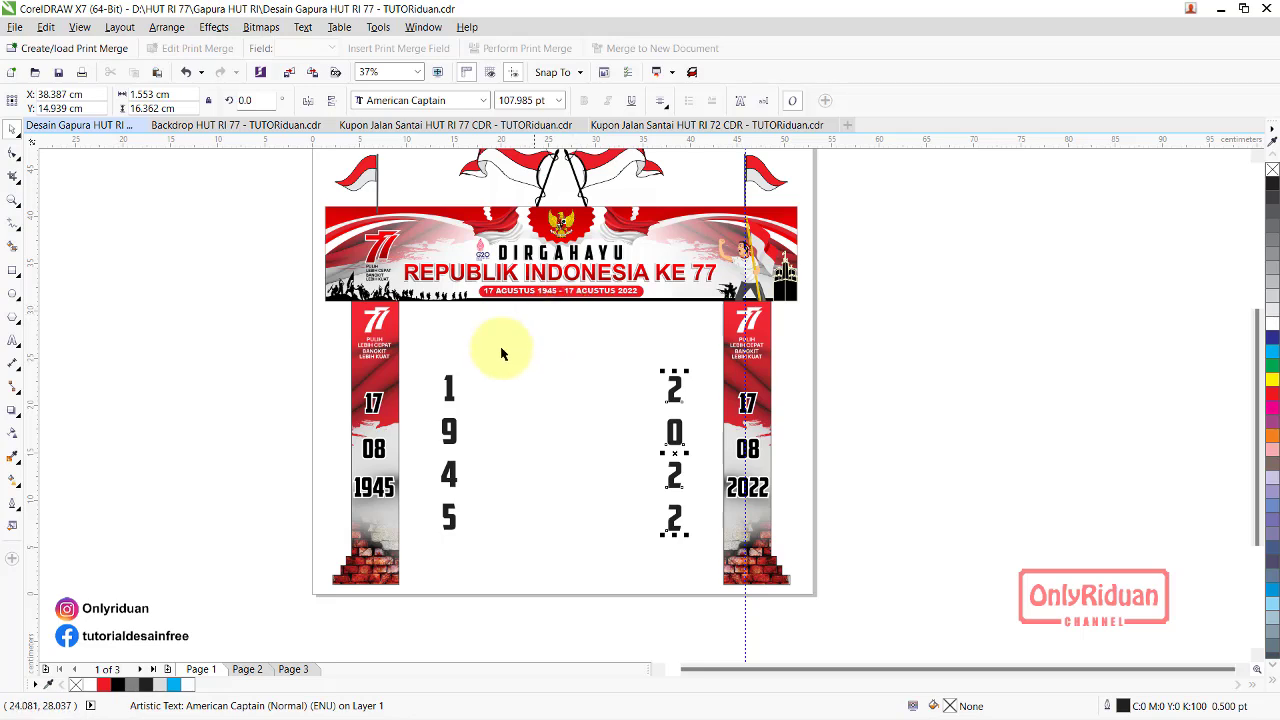
{"action": "left_click", "coordinate": [247, 669]}
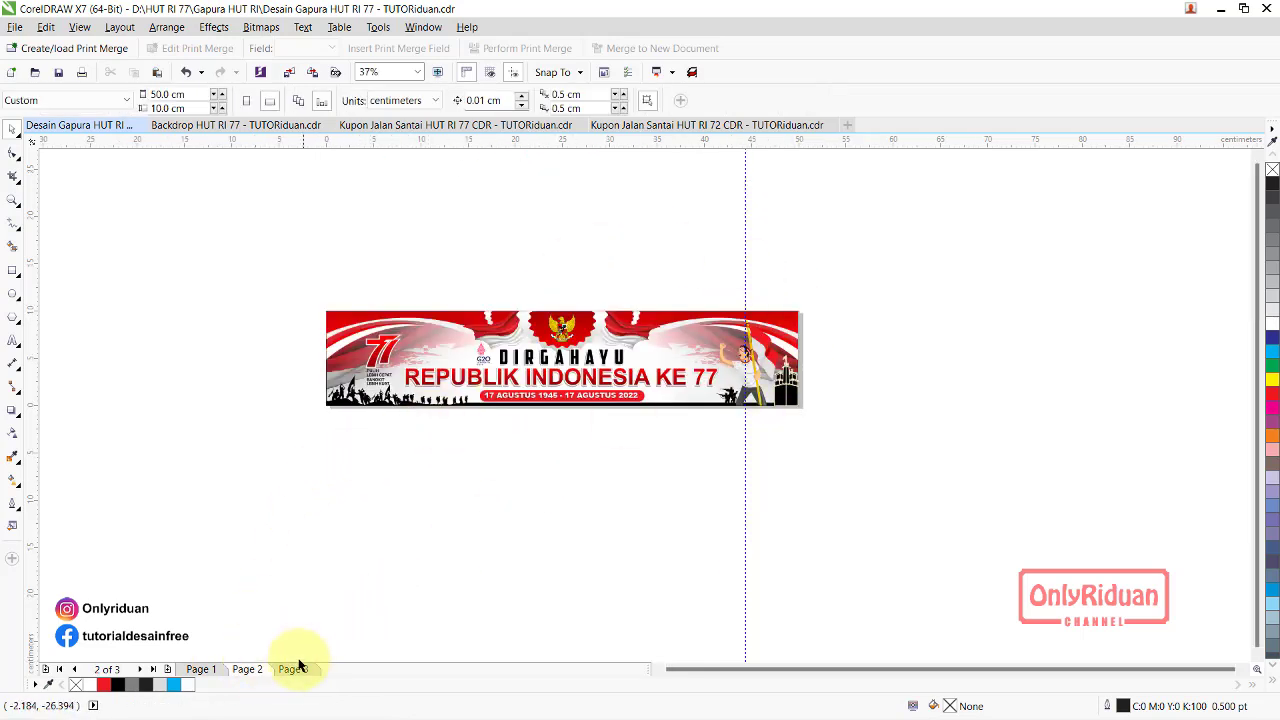
{"action": "left_click", "coordinate": [291, 669]}
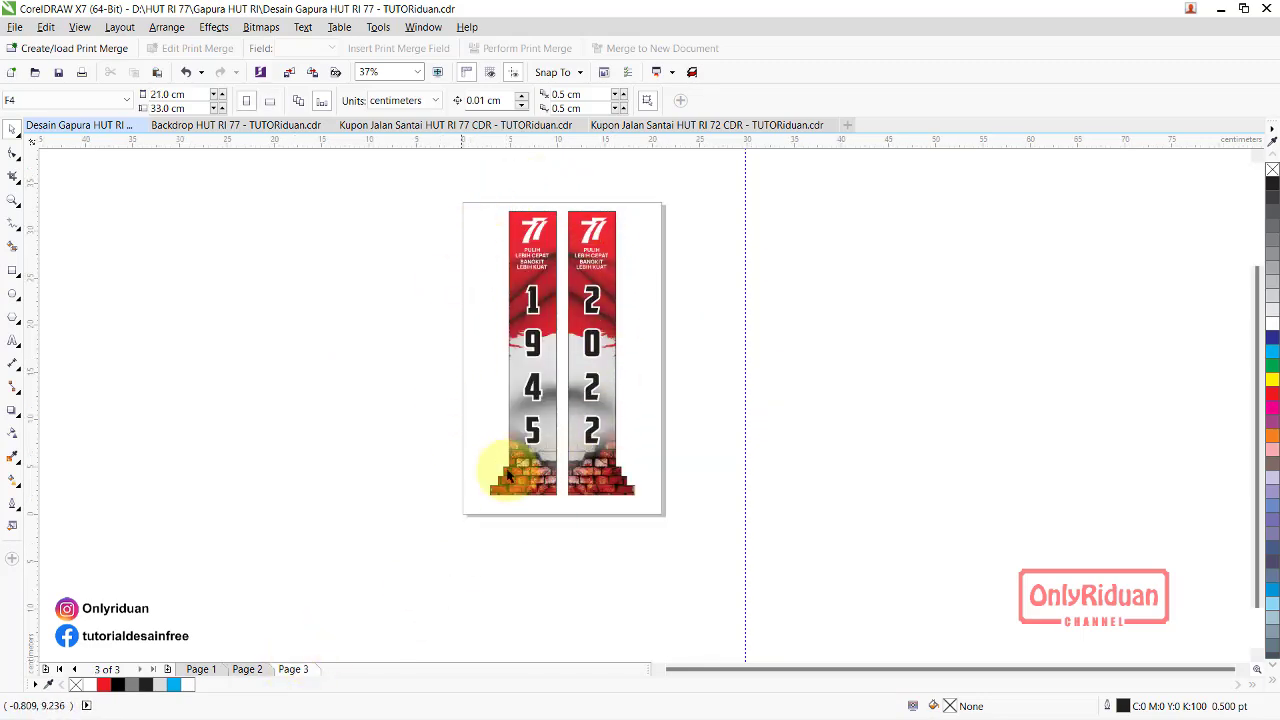
{"action": "left_click", "coordinate": [201, 670]}
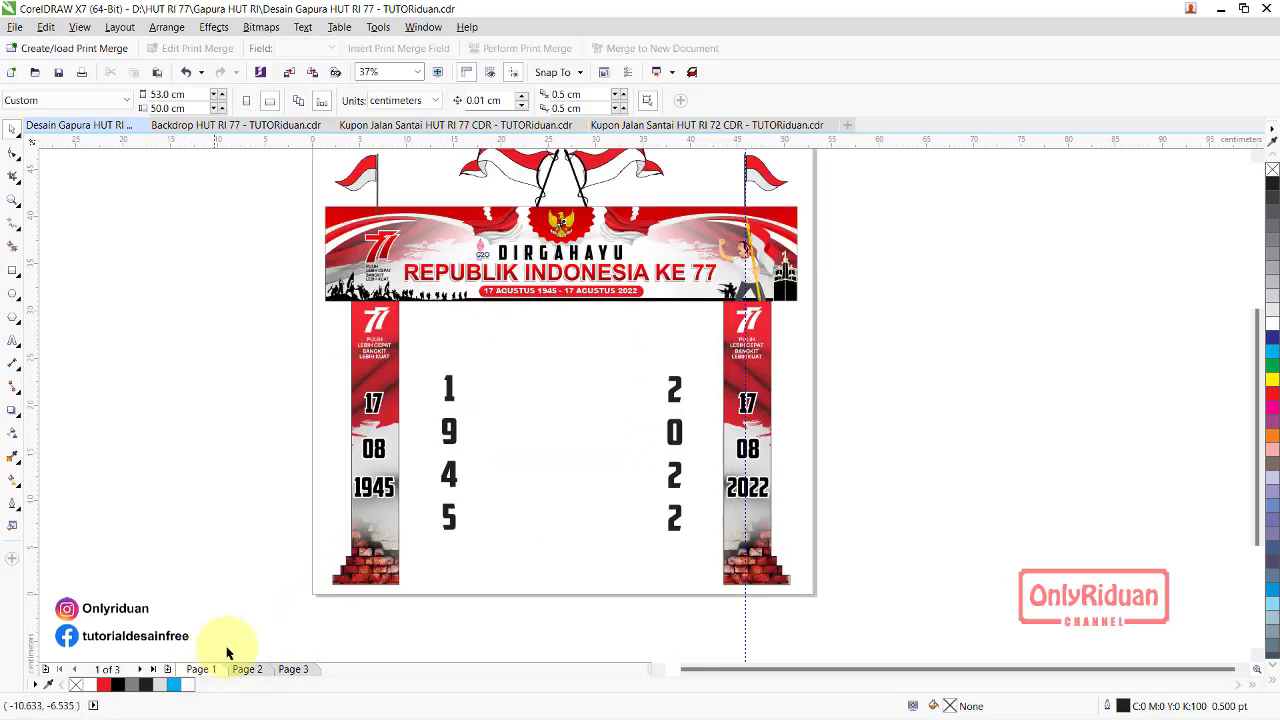
Add horizontal dimensions below the 1945 pillar for the width of its shaft and of its wider brick base
{"action": "scroll", "coordinate": [372, 606], "scroll_direction": "up", "scroll_amount": 4}
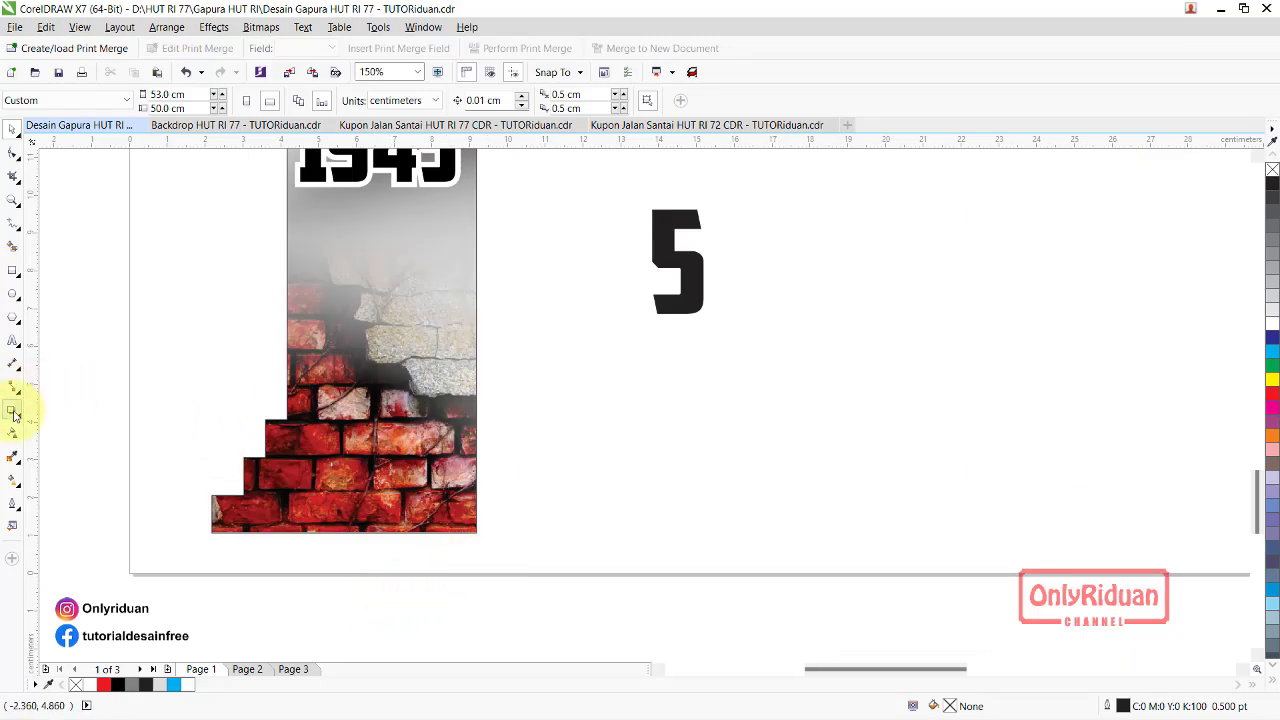
{"action": "left_click", "coordinate": [15, 368]}
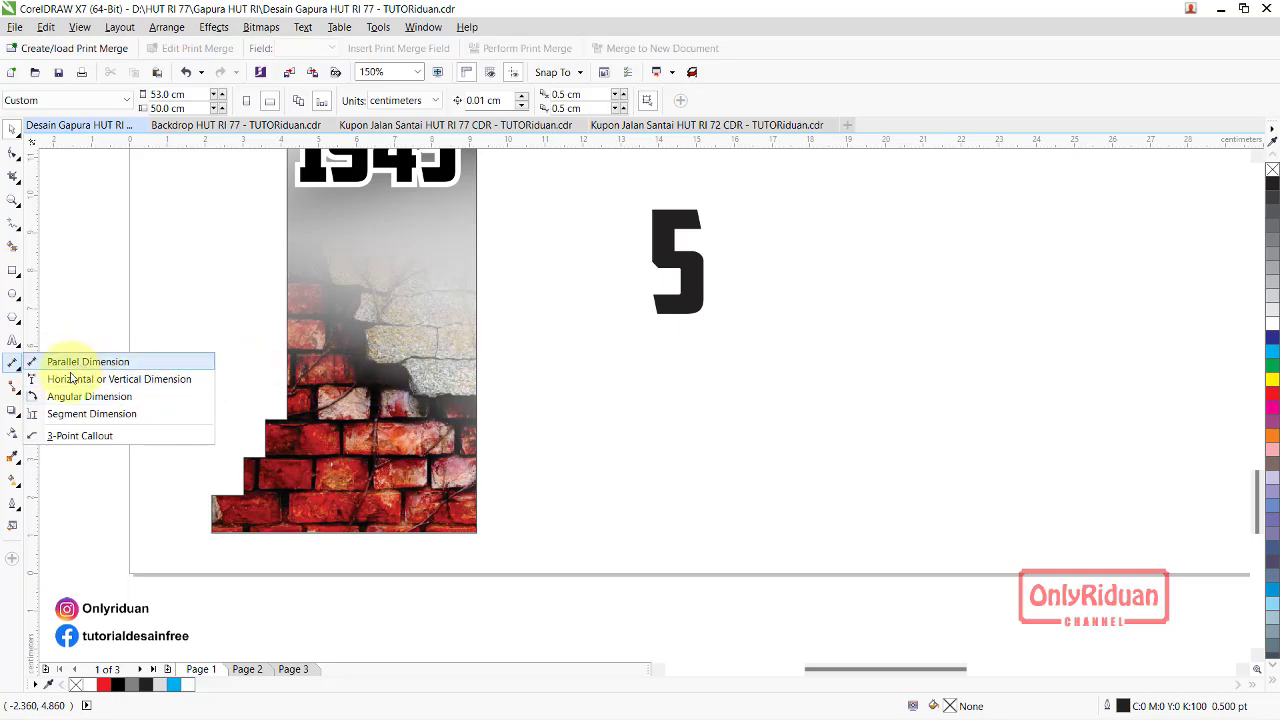
{"action": "left_click", "coordinate": [137, 379]}
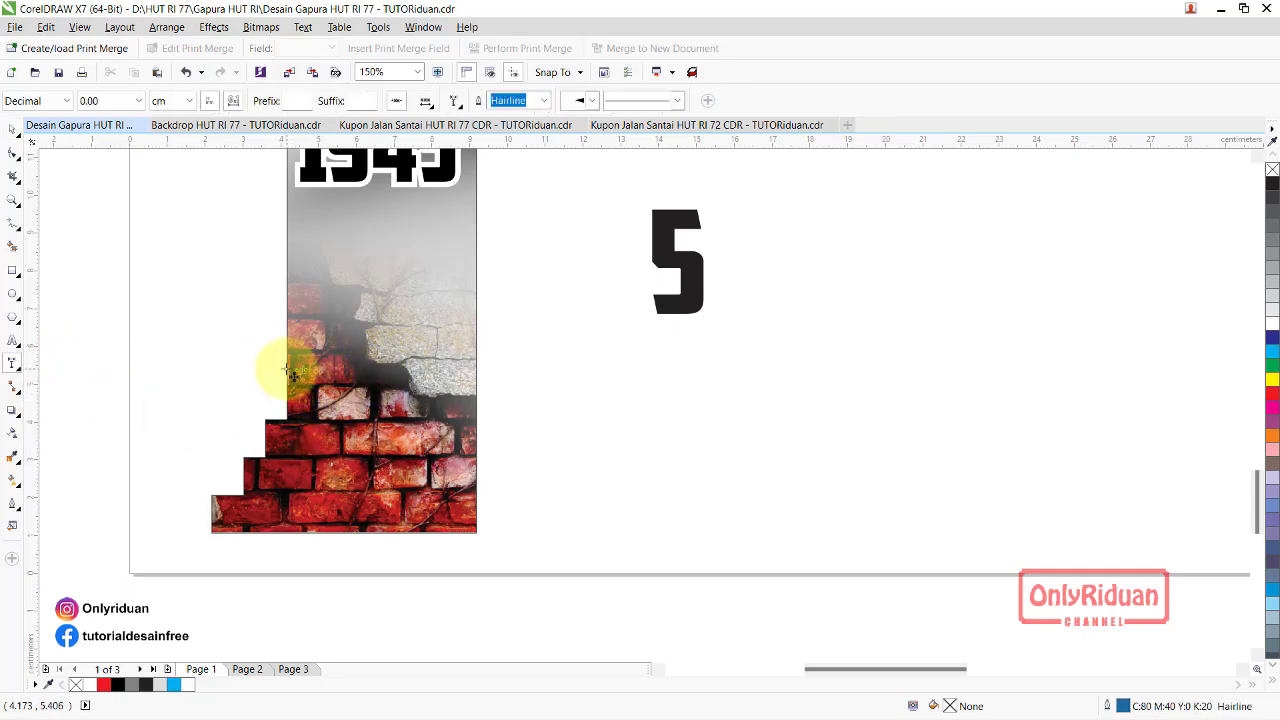
{"action": "left_click_drag", "start_coordinate": [289, 372], "coordinate": [477, 372]}
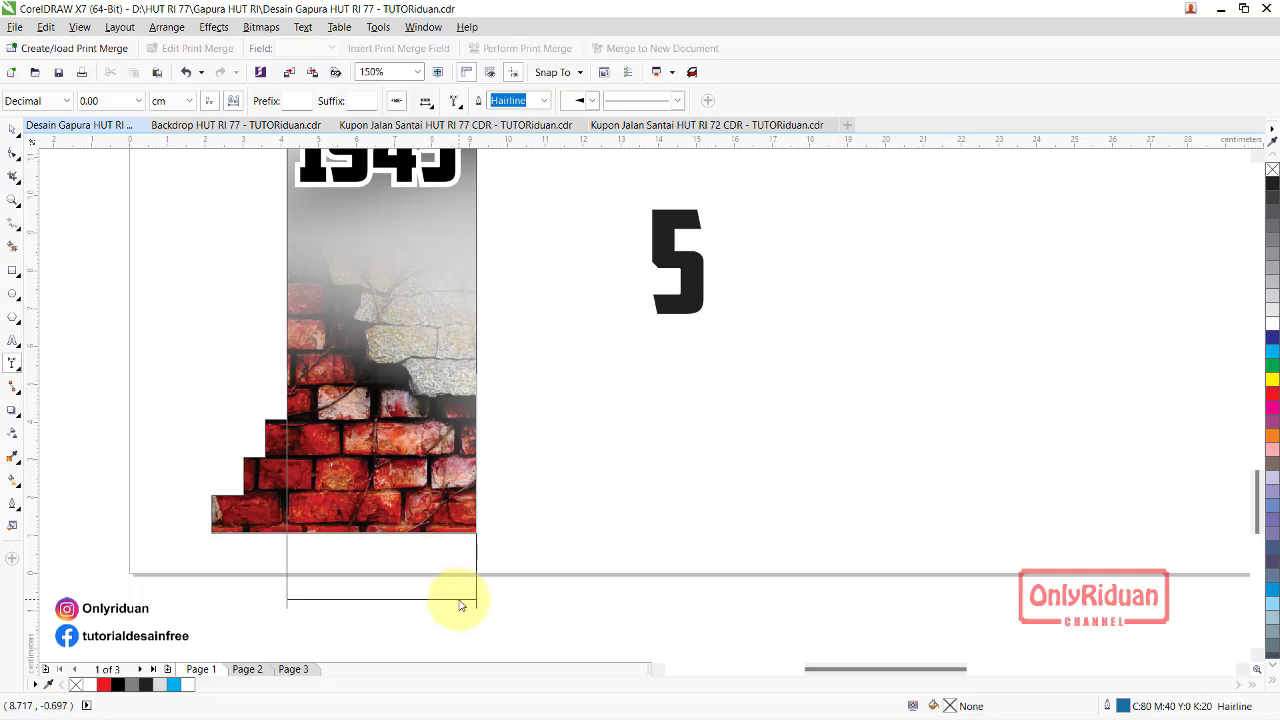
{"action": "left_click", "coordinate": [459, 602]}
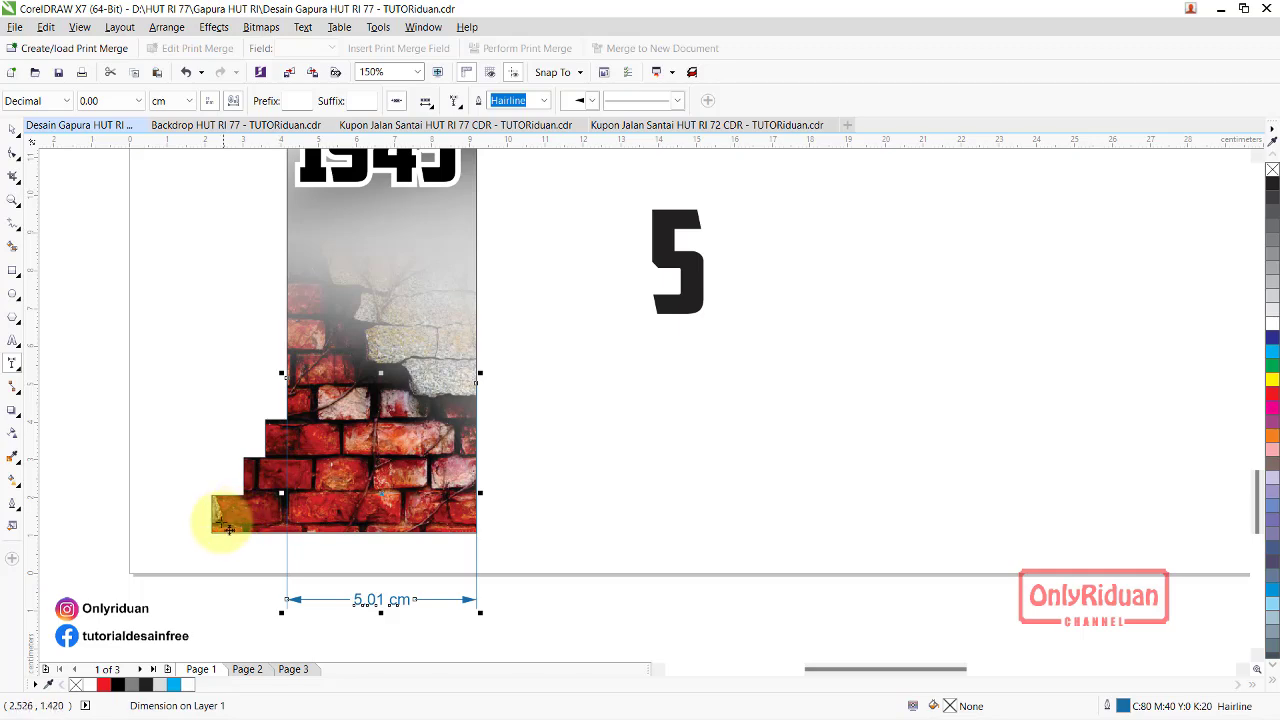
{"action": "left_click_drag", "start_coordinate": [213, 538], "coordinate": [478, 540]}
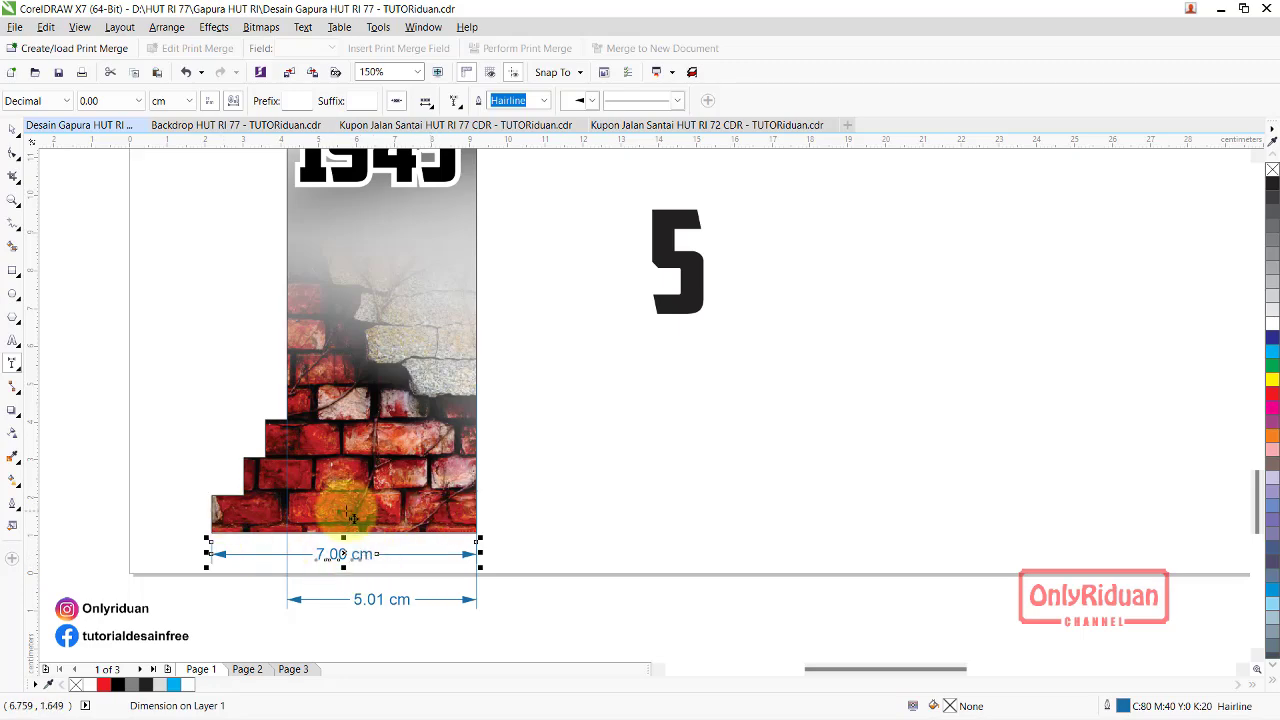
{"action": "left_click", "coordinate": [350, 546]}
Add a vertical dimension beside the 1945 pillar for its full height from the banner's lower edge to the brick base
{"action": "scroll", "coordinate": [330, 545], "scroll_direction": "down", "scroll_amount": 5}
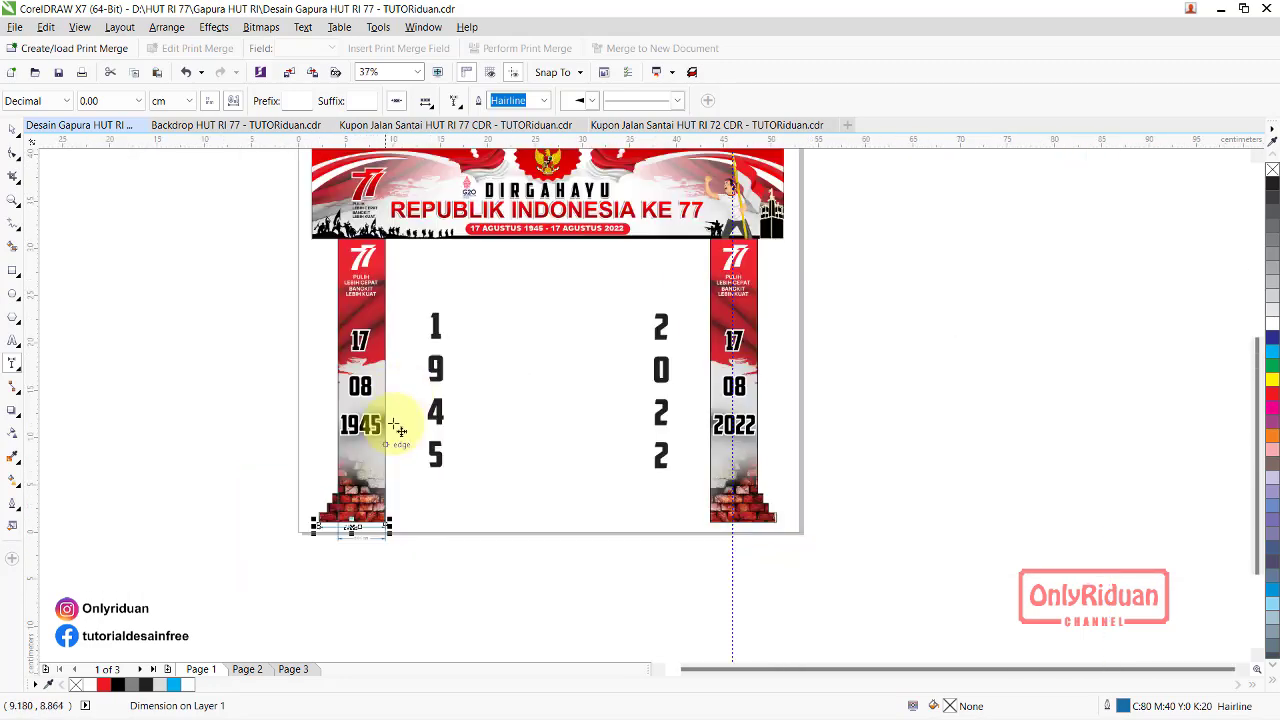
{"action": "scroll", "coordinate": [397, 279], "scroll_direction": "up", "scroll_amount": 2}
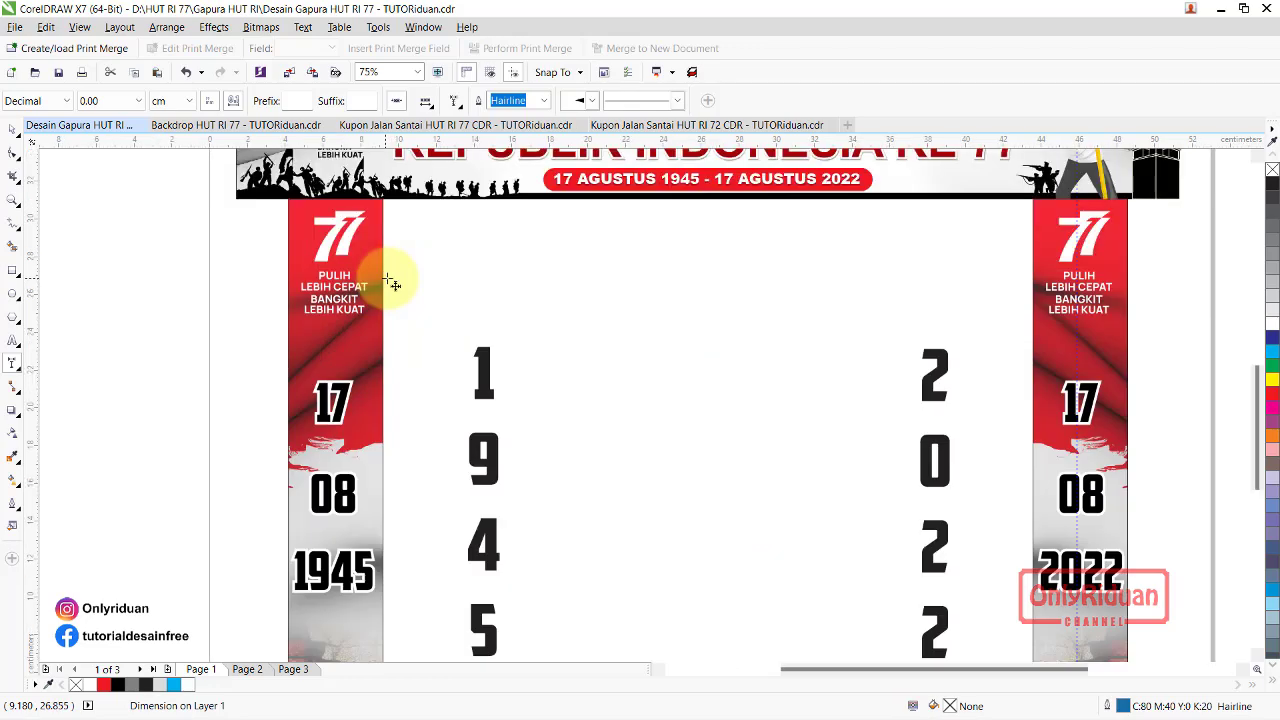
{"action": "scroll", "coordinate": [393, 252], "scroll_direction": "down", "scroll_amount": 2}
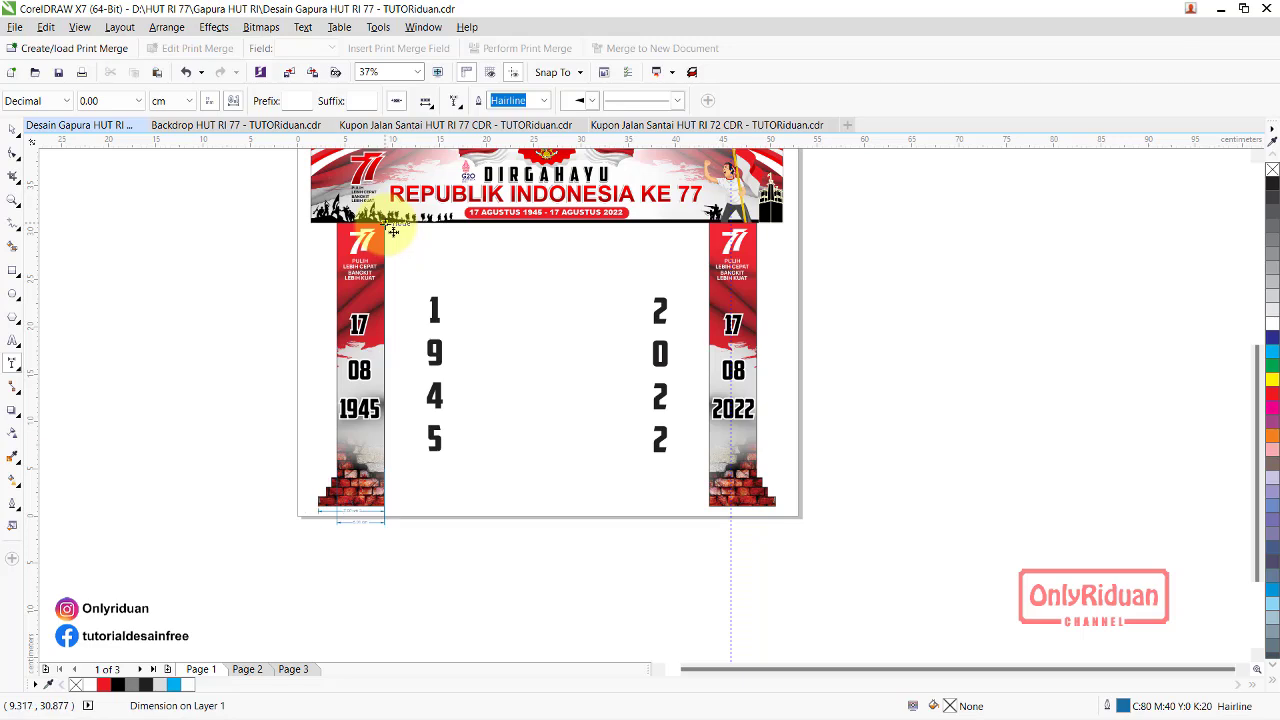
{"action": "left_click_drag", "start_coordinate": [393, 232], "coordinate": [384, 511]}
{"action": "left_click", "coordinate": [404, 470]}
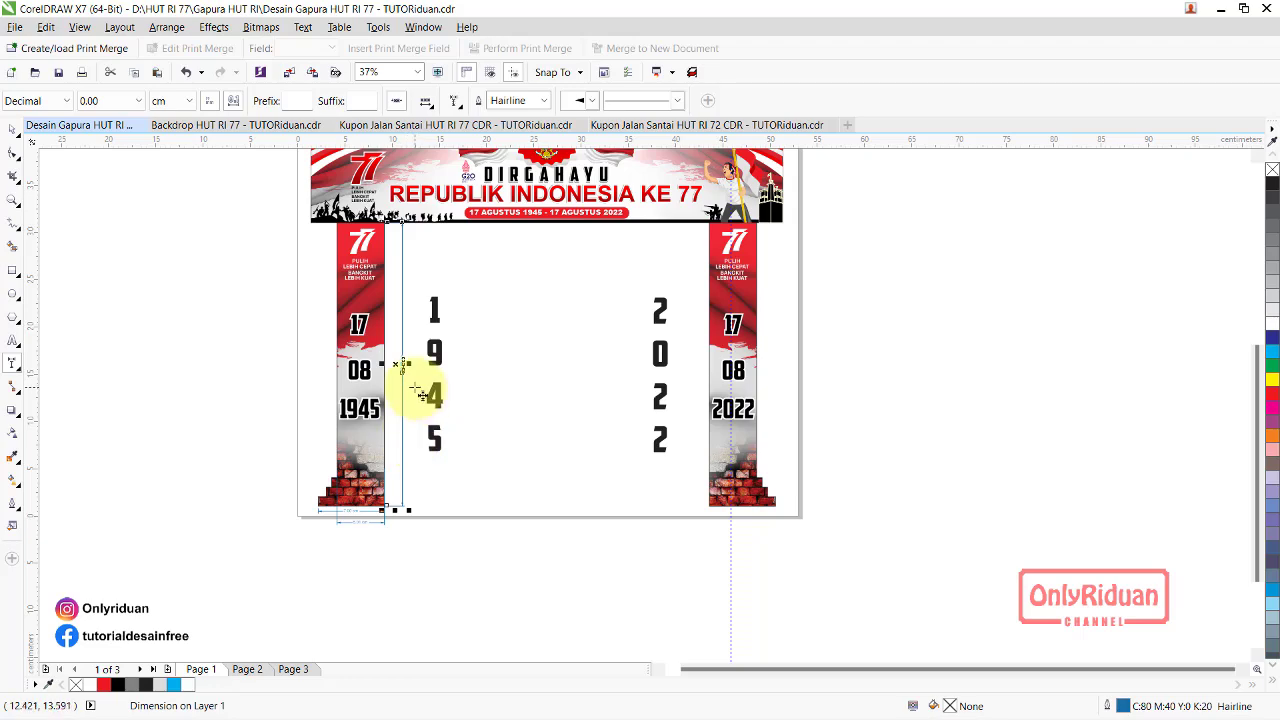
{"action": "scroll", "coordinate": [417, 380], "scroll_direction": "up", "scroll_amount": 3}
{"action": "scroll", "coordinate": [388, 300], "scroll_direction": "up", "scroll_amount": 3}
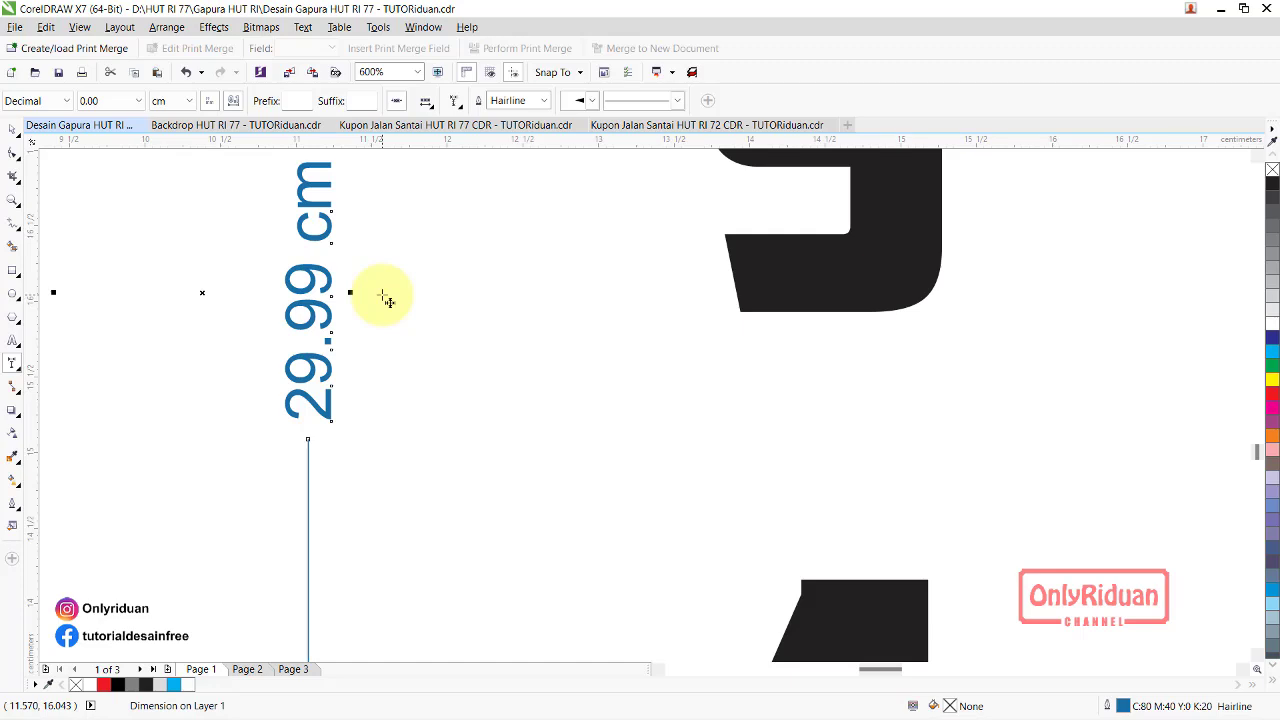
Add a vertical dimension for the height of the gate's Dirgahayu banner, beside the edge nearest the flag bearer
{"action": "scroll", "coordinate": [388, 300], "scroll_direction": "down", "scroll_amount": 6}
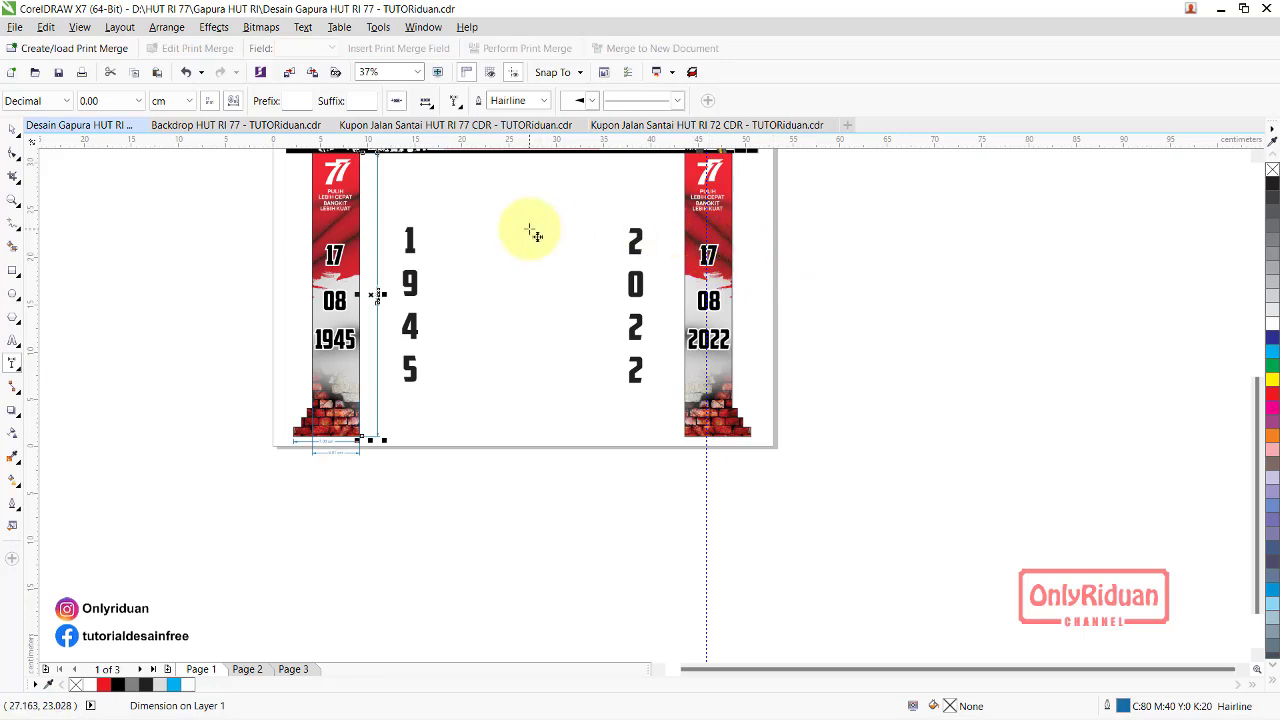
{"action": "scroll", "coordinate": [1257, 162], "scroll_direction": "up", "scroll_amount": 3}
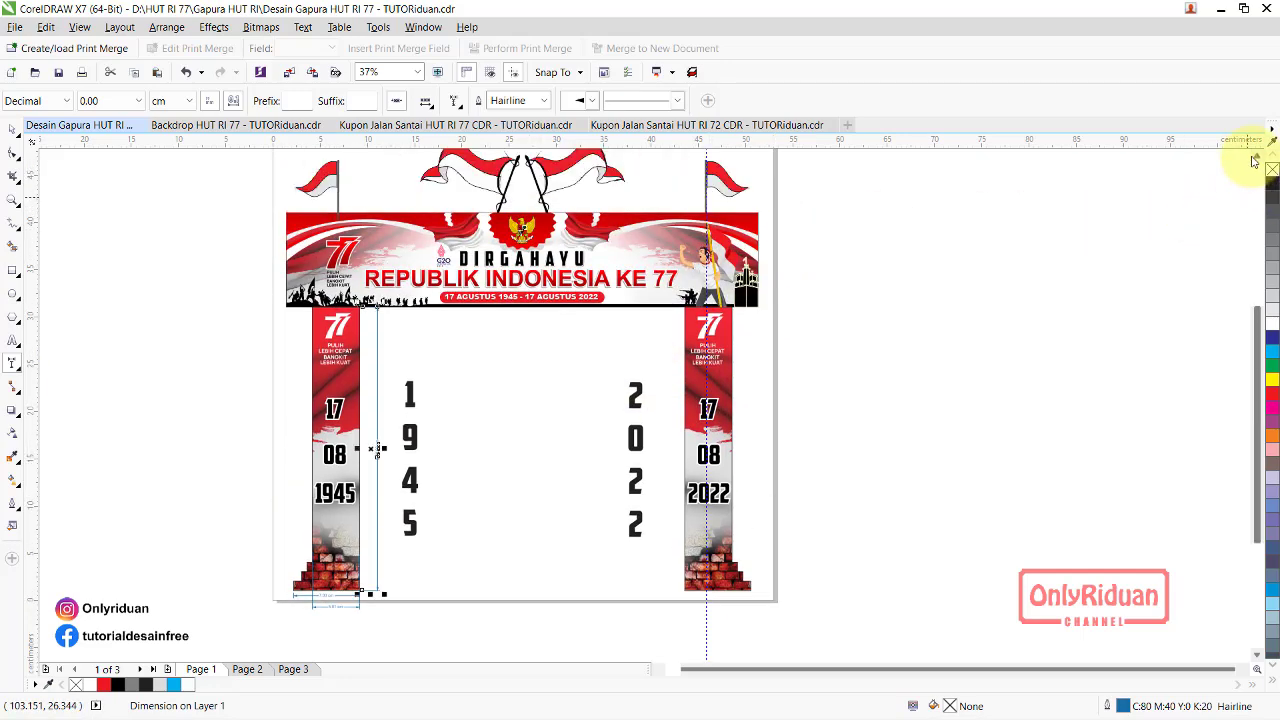
{"action": "scroll", "coordinate": [787, 224], "scroll_direction": "up", "scroll_amount": 2}
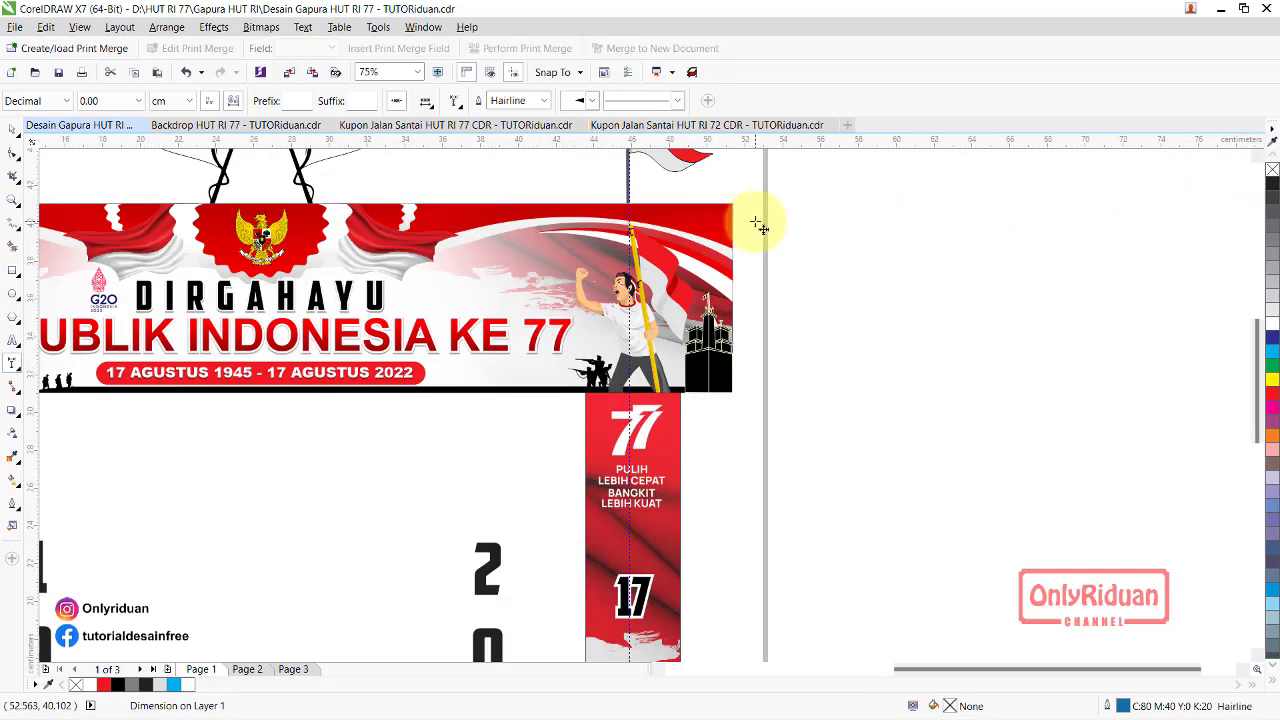
{"action": "scroll", "coordinate": [755, 218], "scroll_direction": "up", "scroll_amount": 2}
{"action": "left_click_drag", "start_coordinate": [717, 193], "coordinate": [711, 565]}
{"action": "left_click", "coordinate": [736, 490]}
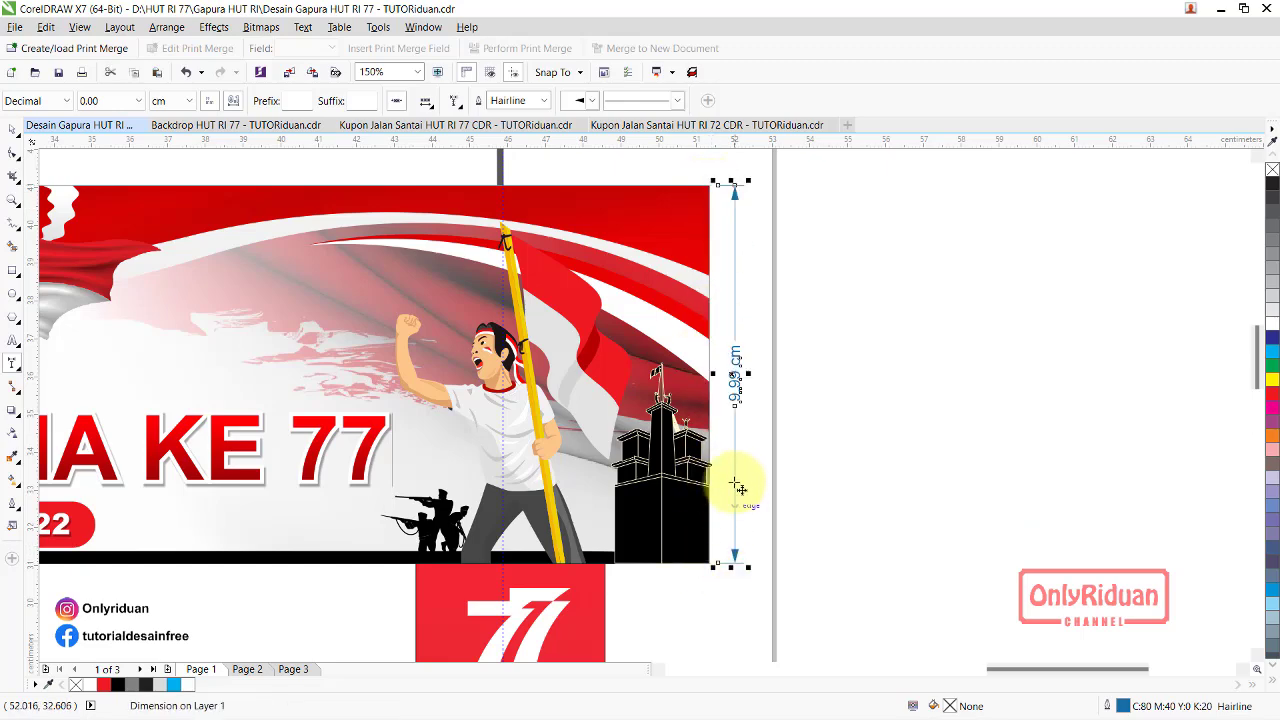
{"action": "scroll", "coordinate": [746, 408], "scroll_direction": "up", "scroll_amount": 1}
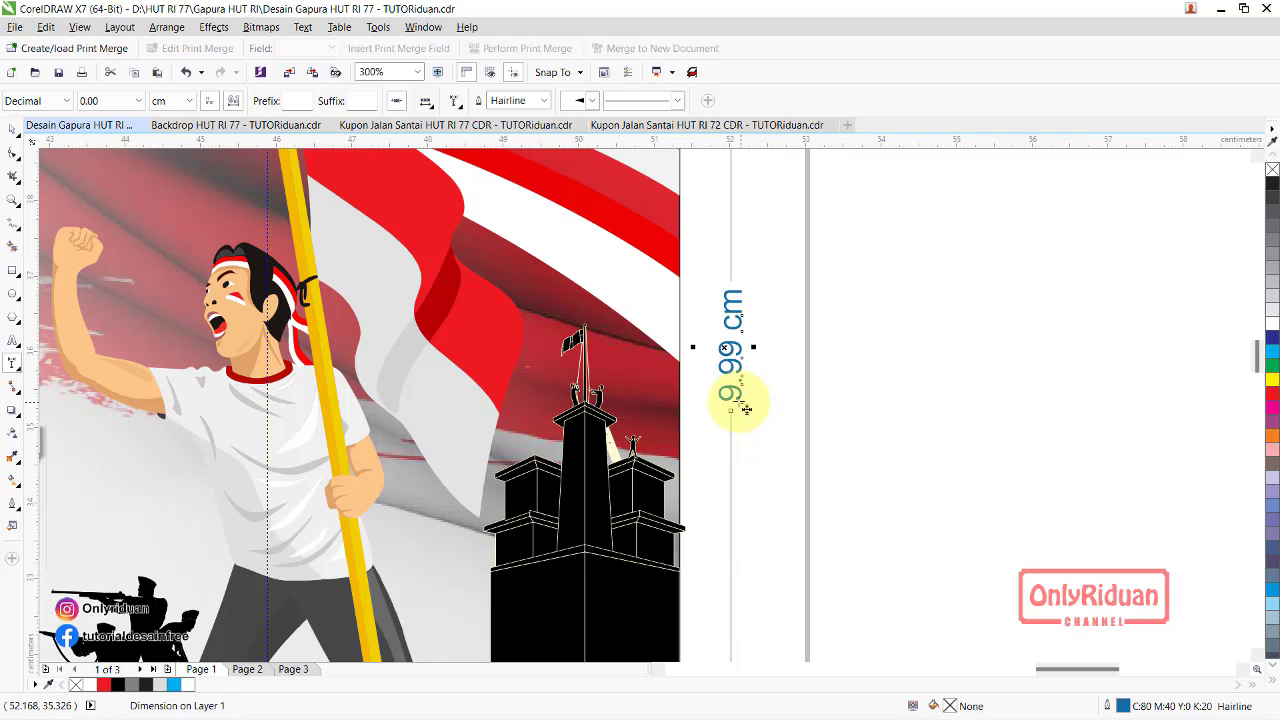
{"action": "scroll", "coordinate": [746, 408], "scroll_direction": "down", "scroll_amount": 1}
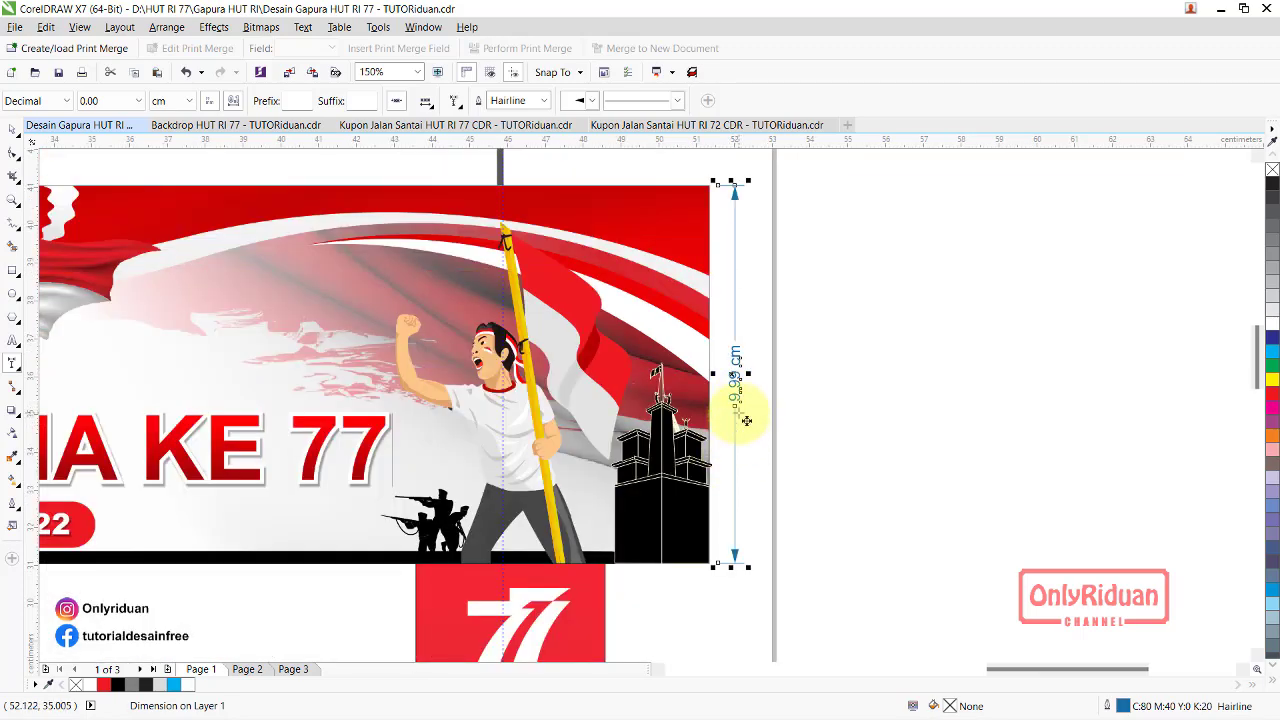
Add a horizontal dimension below the gate's Dirgahayu banner for its full width
{"action": "scroll", "coordinate": [746, 402], "scroll_direction": "up", "scroll_amount": 1}
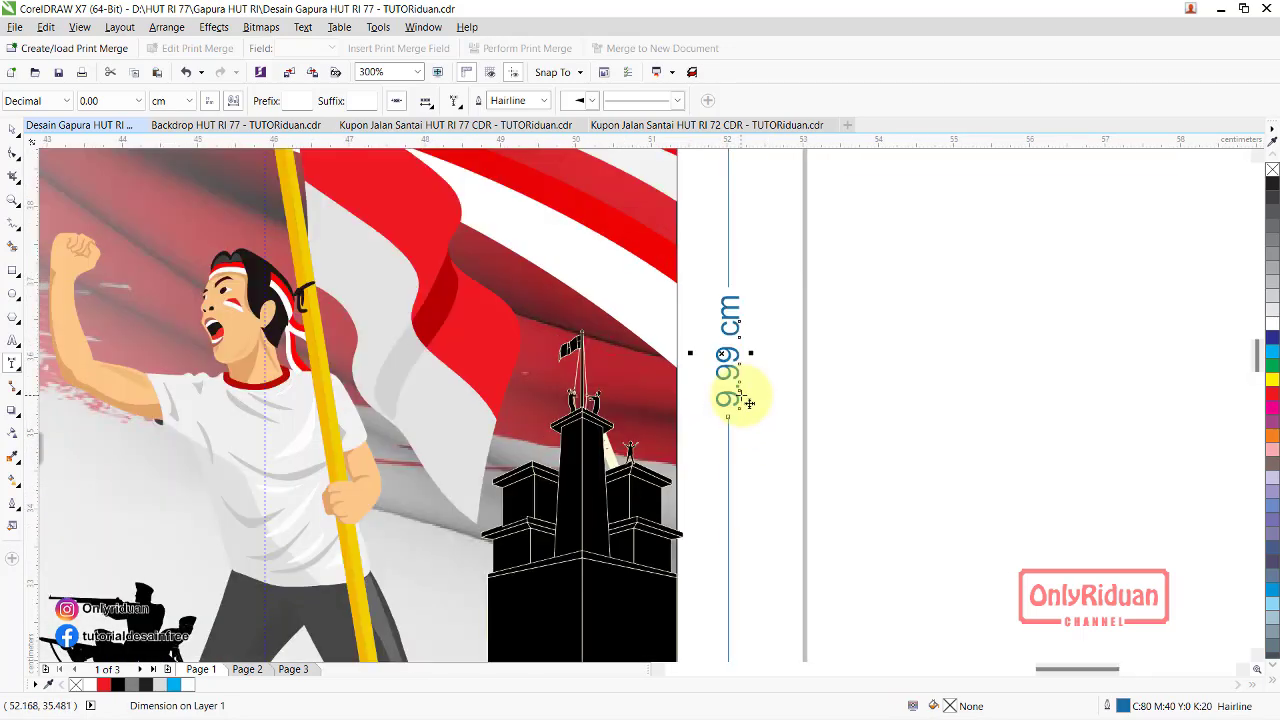
{"action": "scroll", "coordinate": [746, 402], "scroll_direction": "down", "scroll_amount": 1}
{"action": "scroll", "coordinate": [746, 402], "scroll_direction": "down", "scroll_amount": 1}
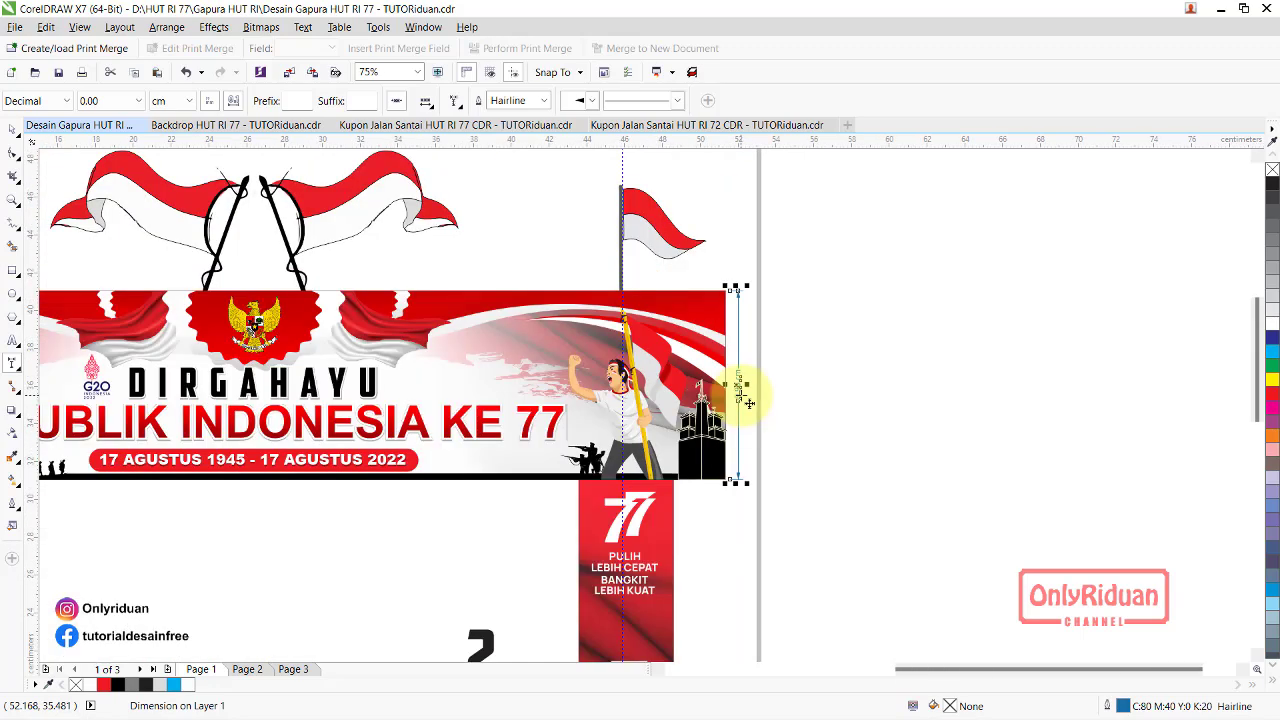
{"action": "scroll", "coordinate": [741, 334], "scroll_direction": "down", "scroll_amount": 1}
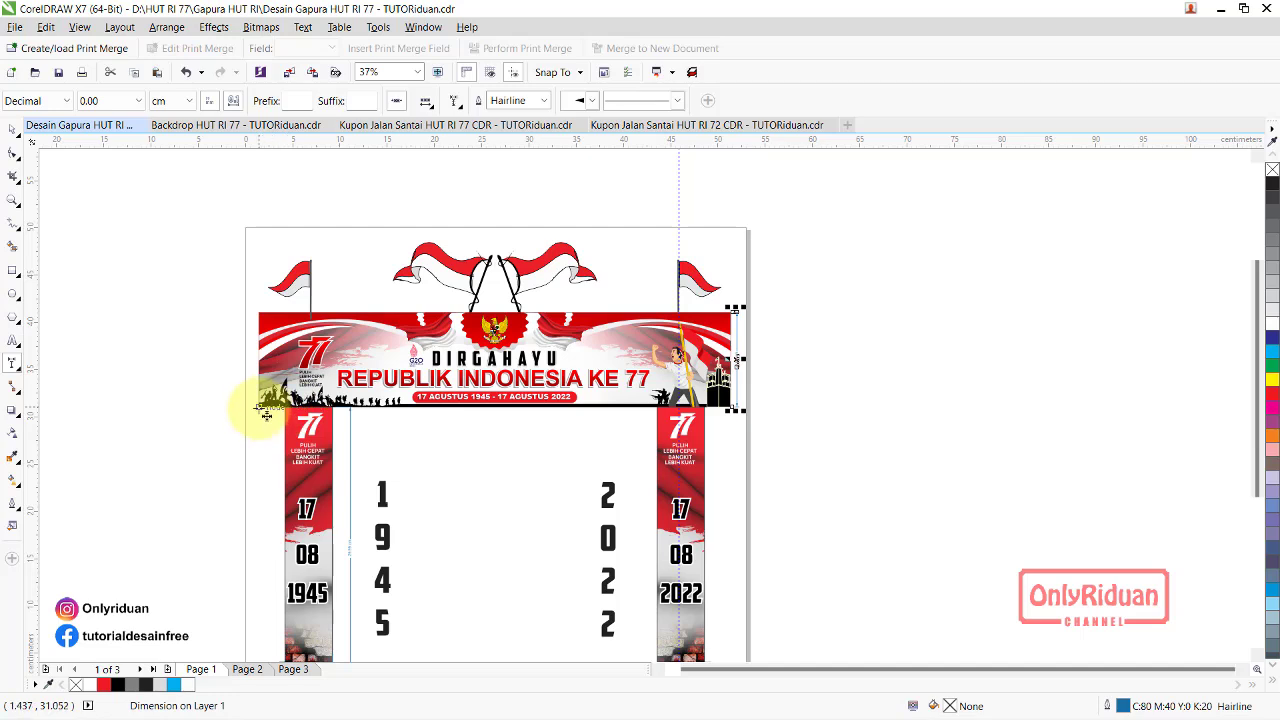
{"action": "left_click_drag", "start_coordinate": [720, 429], "coordinate": [246, 366]}
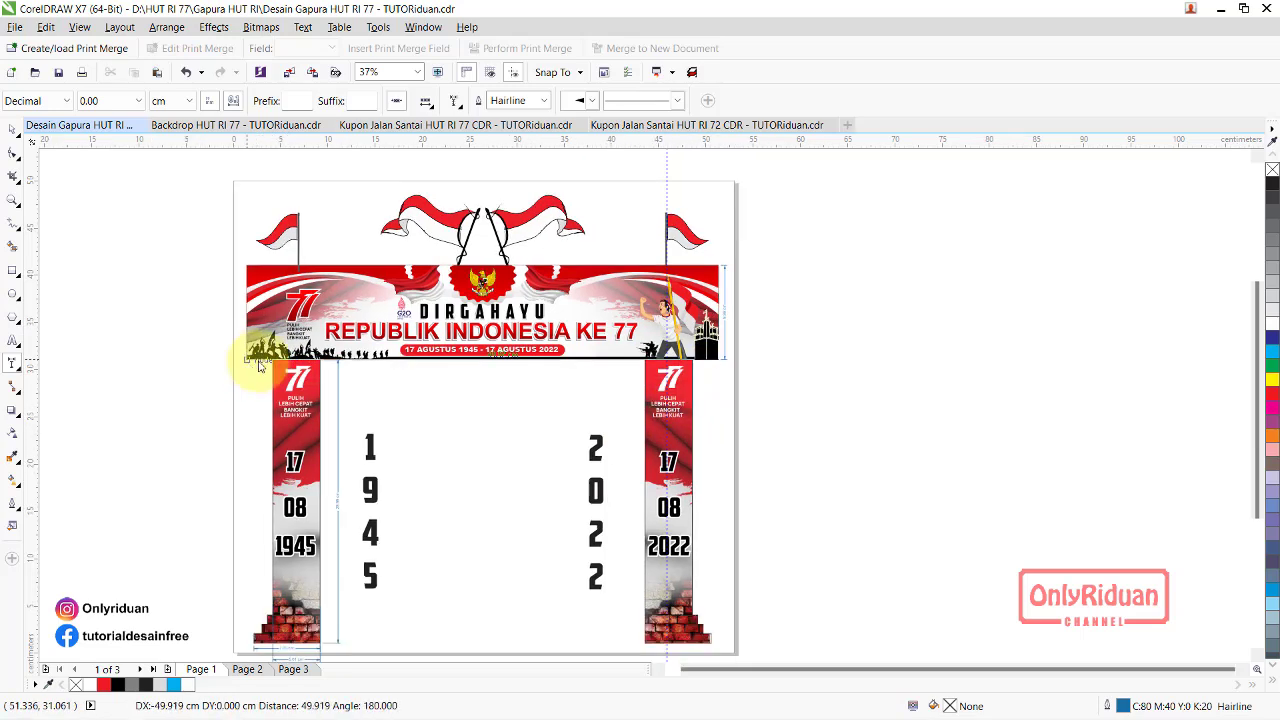
{"action": "scroll", "coordinate": [457, 390], "scroll_direction": "up", "scroll_amount": 1}
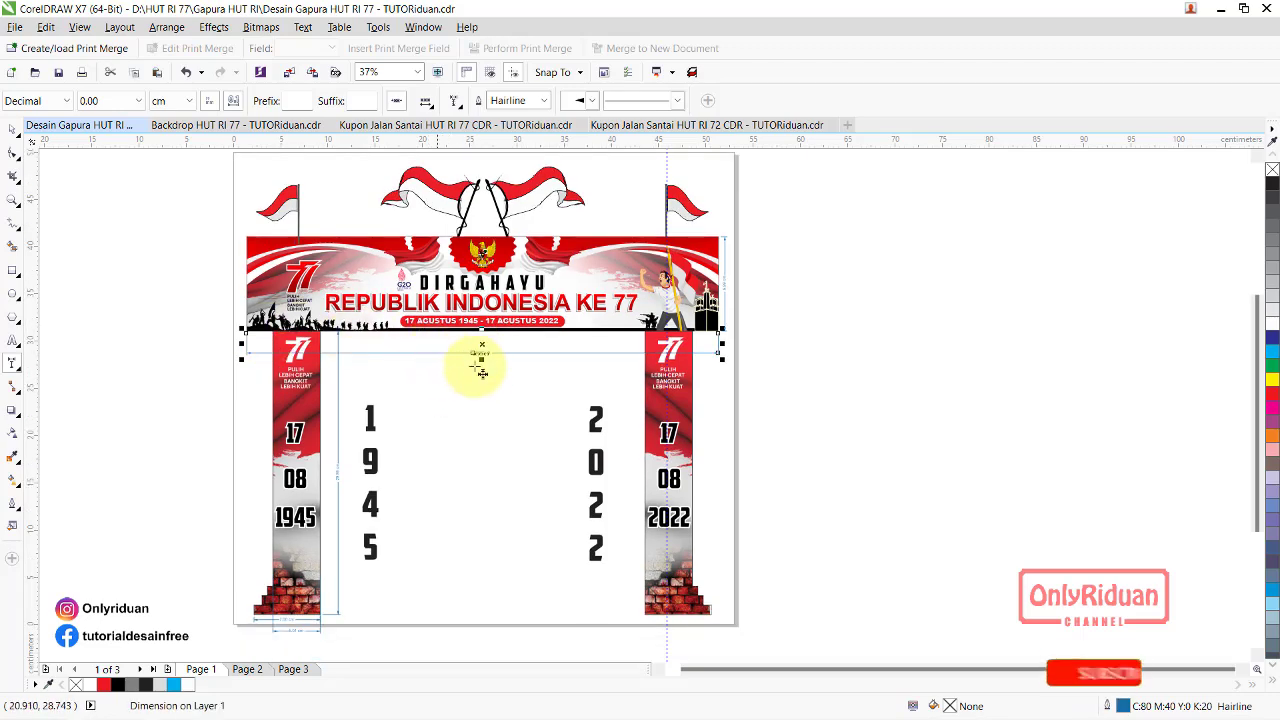
{"action": "scroll", "coordinate": [491, 357], "scroll_direction": "up", "scroll_amount": 3}
{"action": "scroll", "coordinate": [499, 359], "scroll_direction": "up", "scroll_amount": 2}
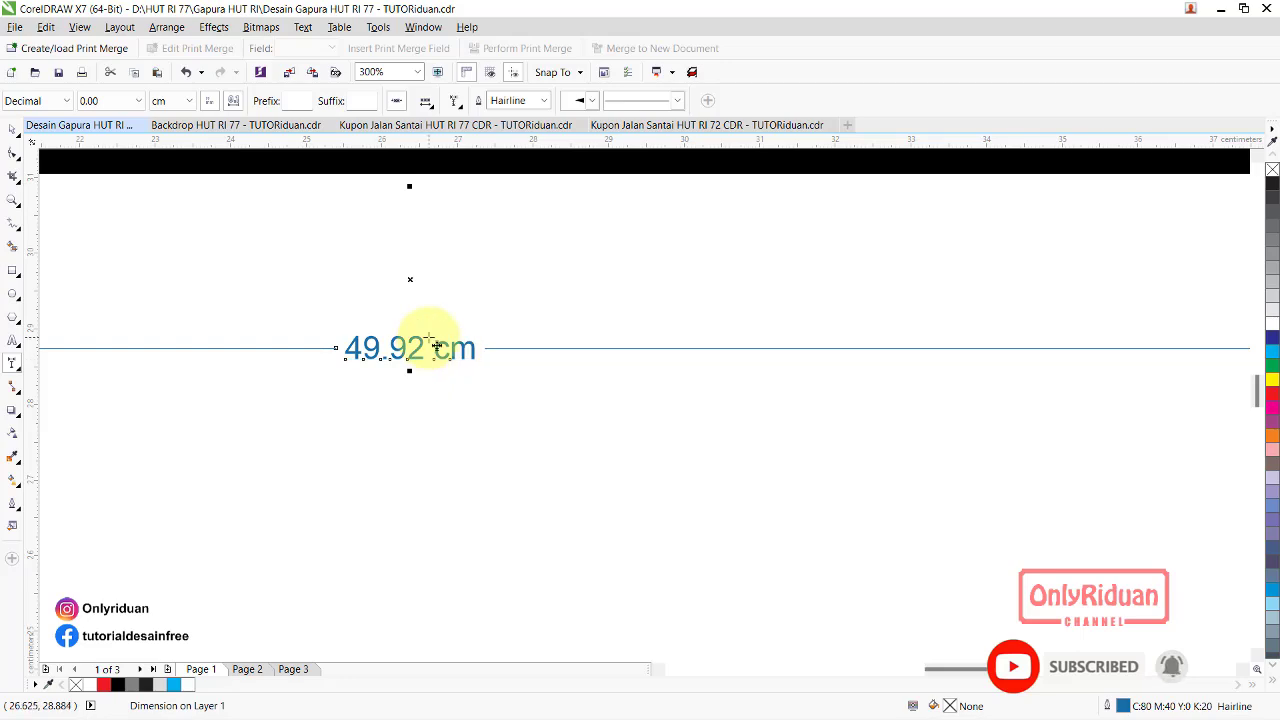
{"action": "scroll", "coordinate": [423, 341], "scroll_direction": "down", "scroll_amount": 6}
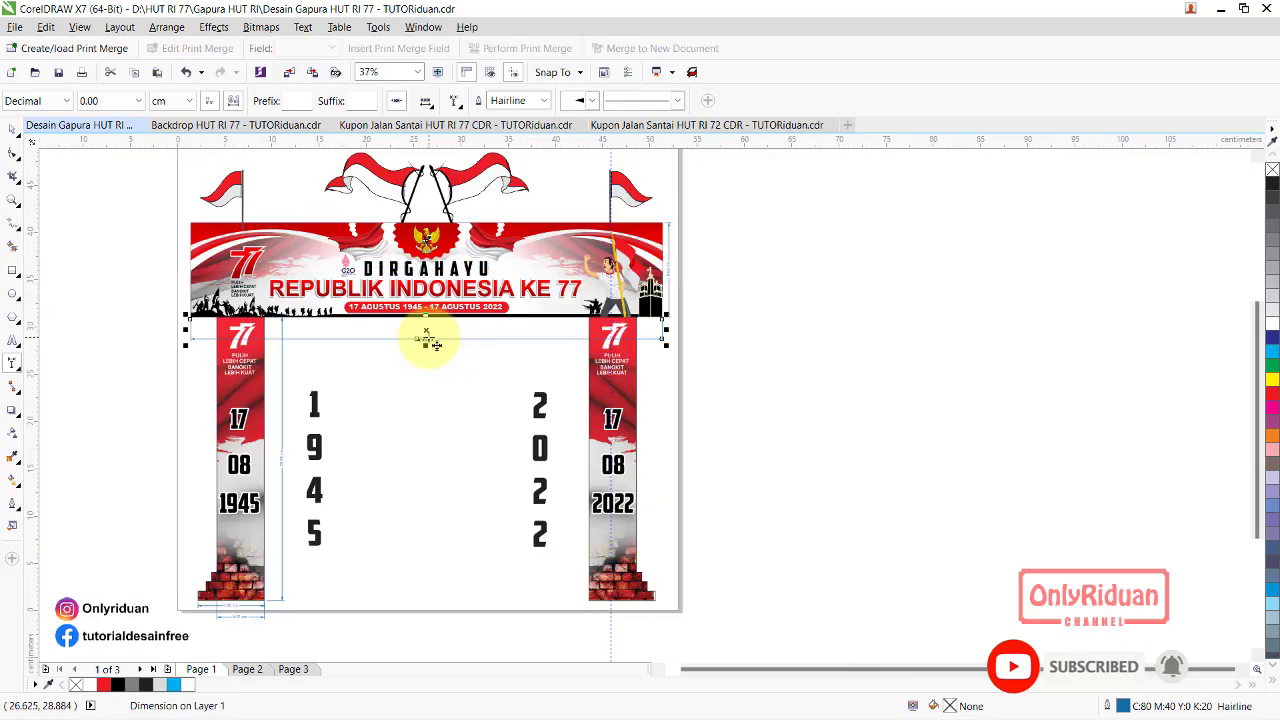
Select all the objects of the gate's Dirgahayu banner together to check its overall size
{"action": "left_click", "coordinate": [13, 128]}
{"action": "left_click", "coordinate": [196, 229]}
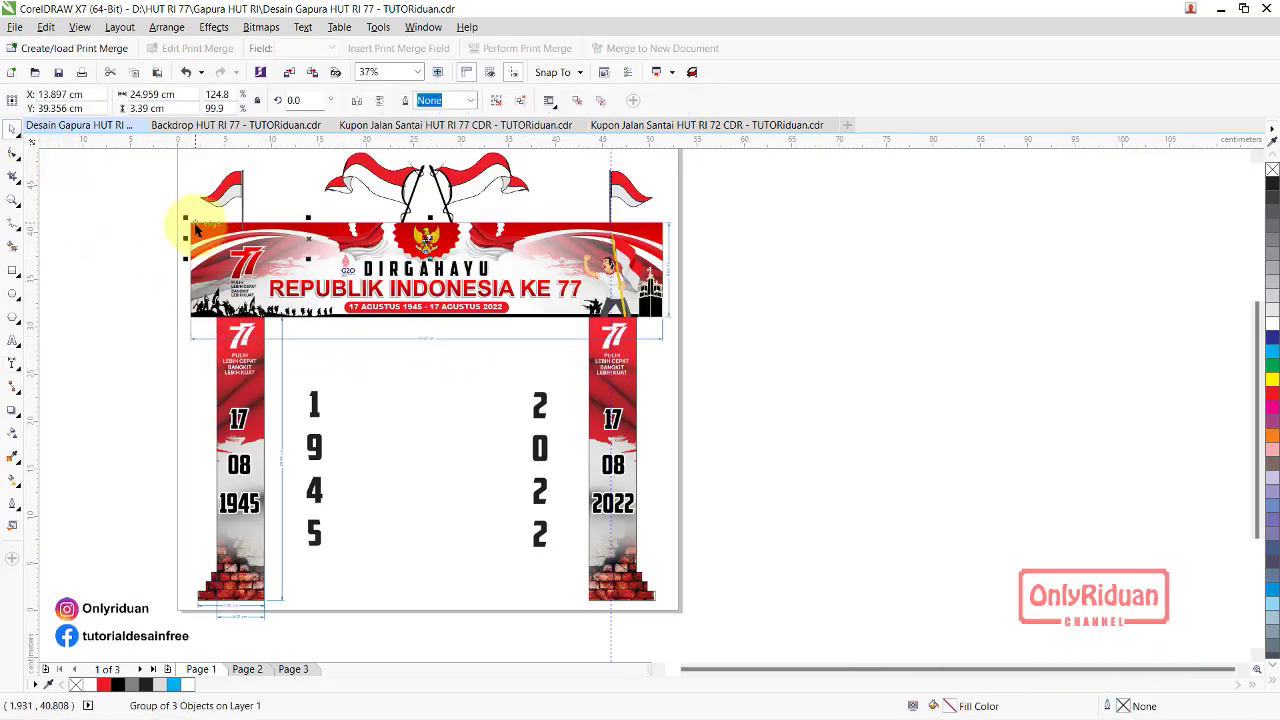
{"action": "left_click", "coordinate": [366, 340]}
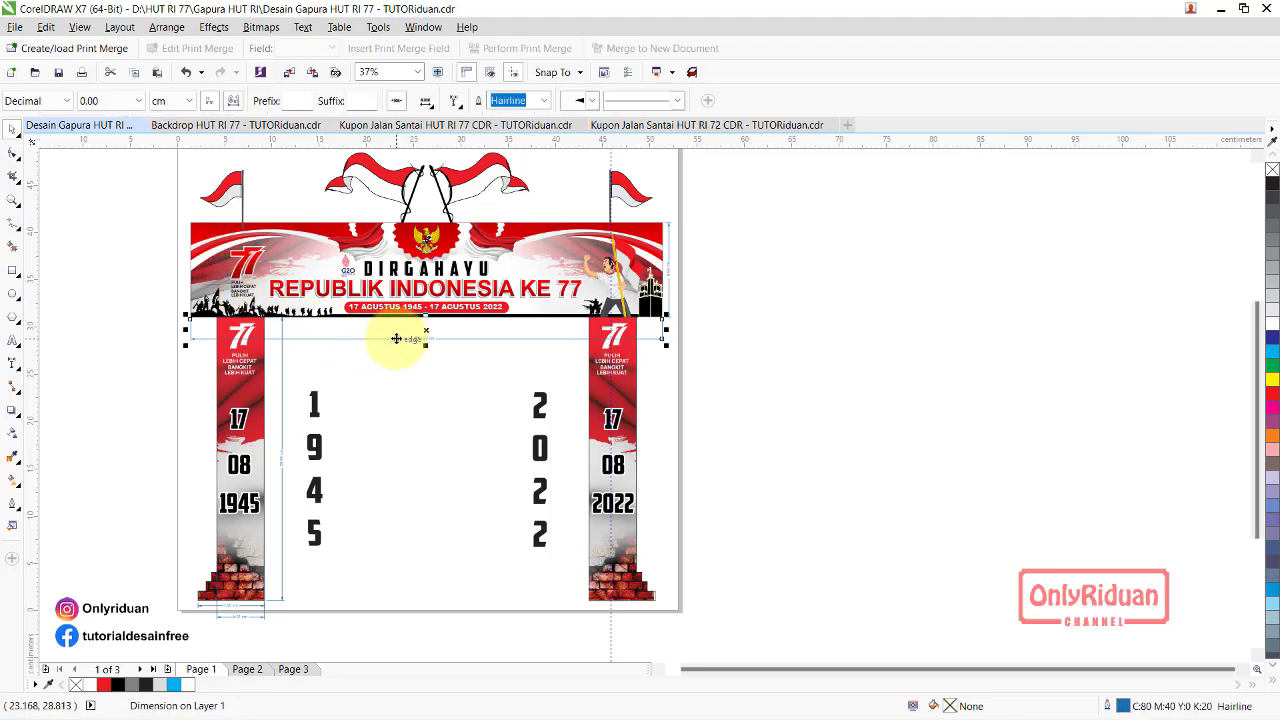
{"action": "left_click_drag", "start_coordinate": [177, 214], "coordinate": [670, 325]}
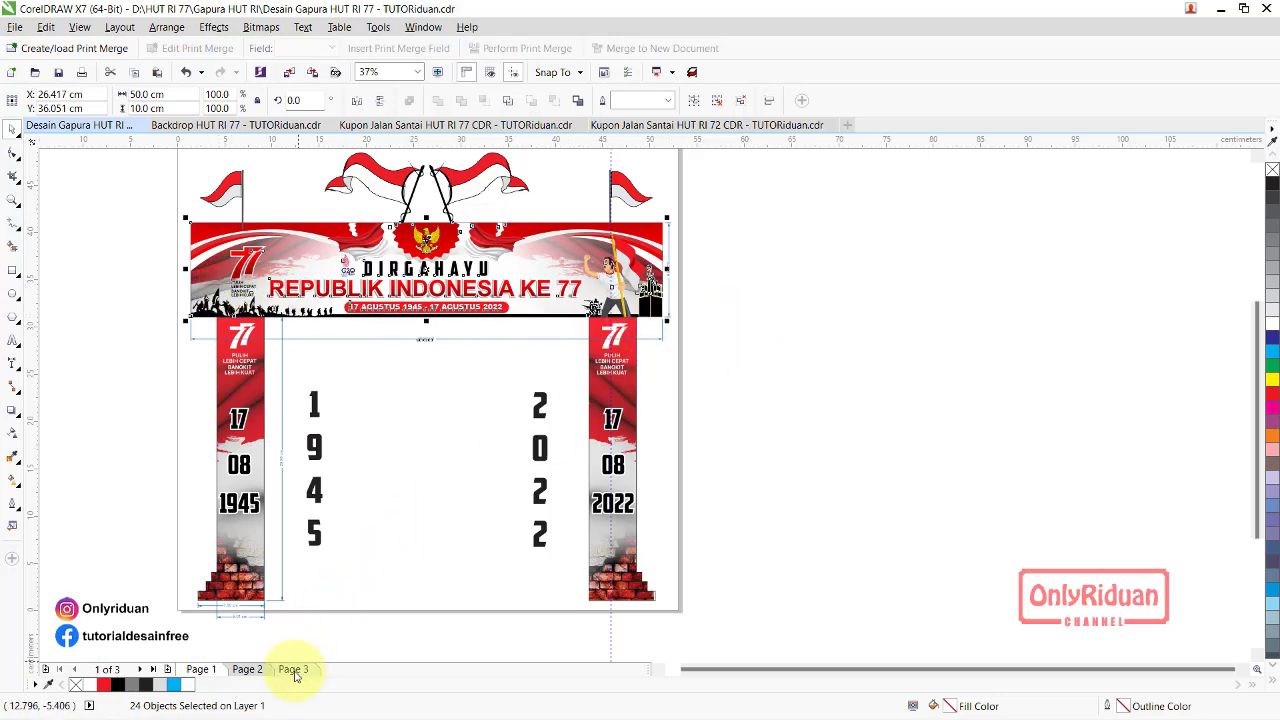
View the standalone banner on page 2 and select its Dirgahayu title to inspect it
{"action": "left_click", "coordinate": [293, 670]}
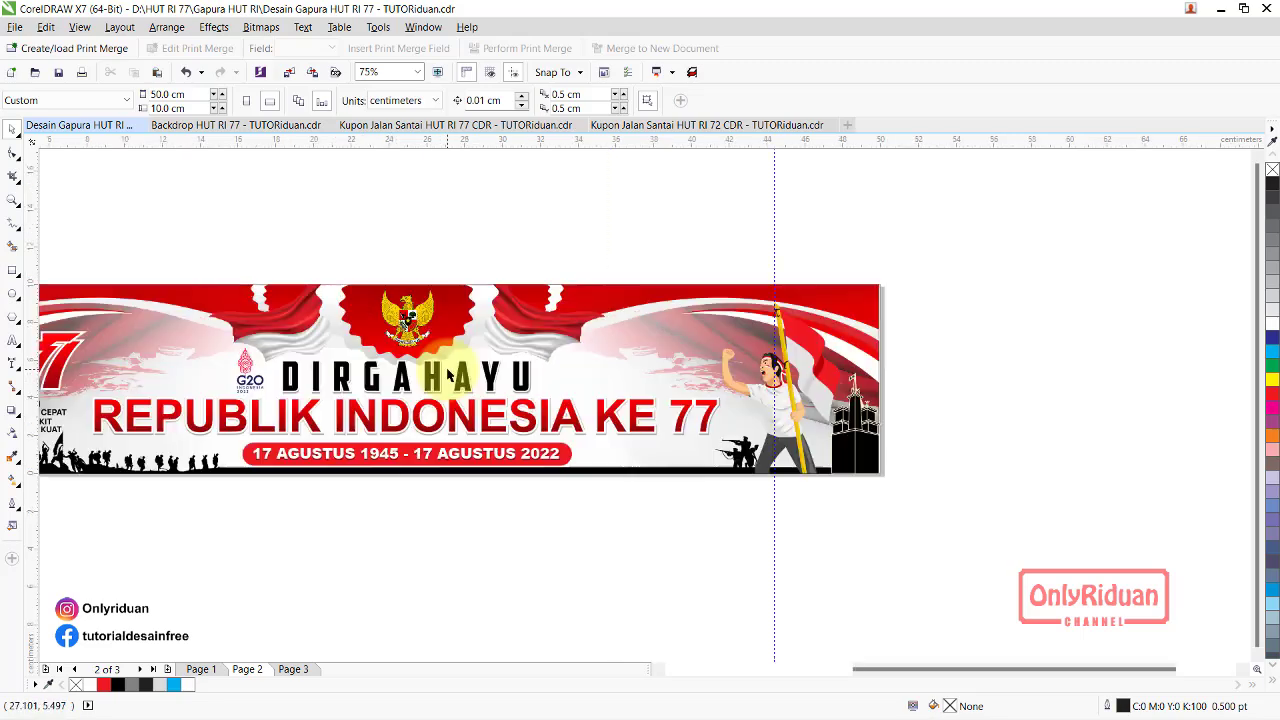
{"action": "scroll", "coordinate": [449, 375], "scroll_direction": "up", "scroll_amount": 2}
{"action": "scroll", "coordinate": [449, 375], "scroll_direction": "down", "scroll_amount": 2}
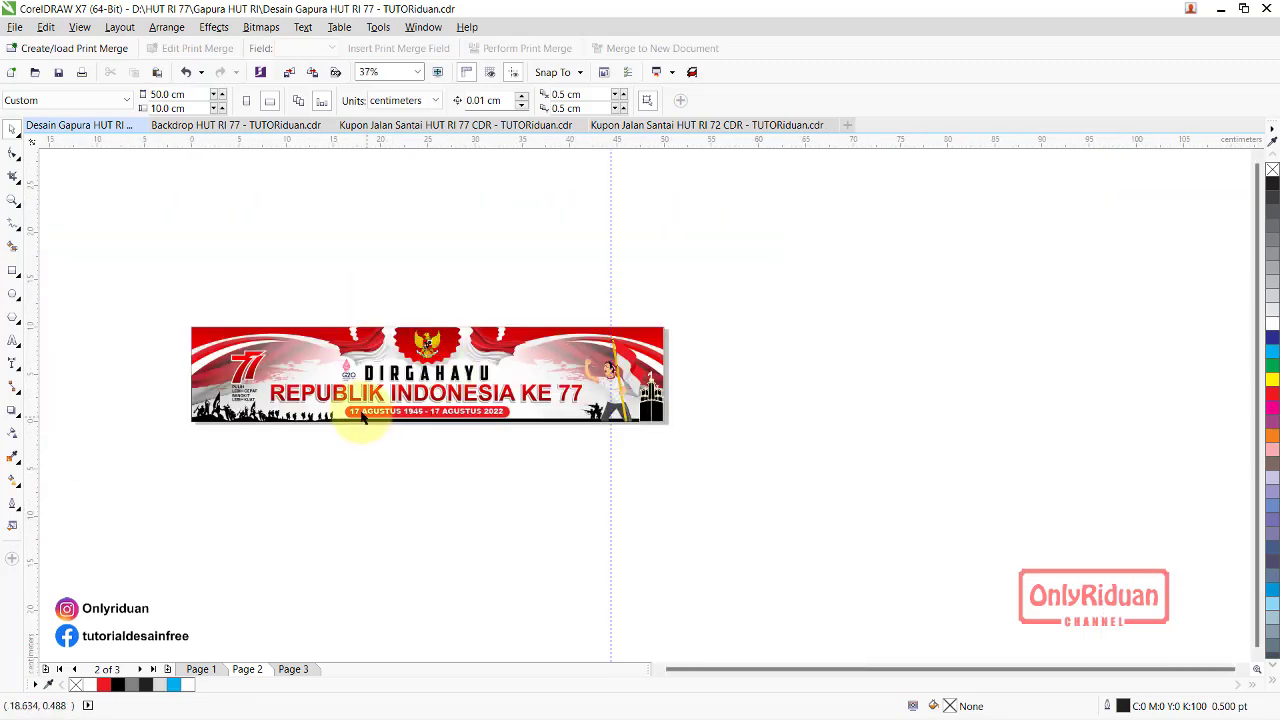
{"action": "scroll", "coordinate": [375, 402], "scroll_direction": "up", "scroll_amount": 2}
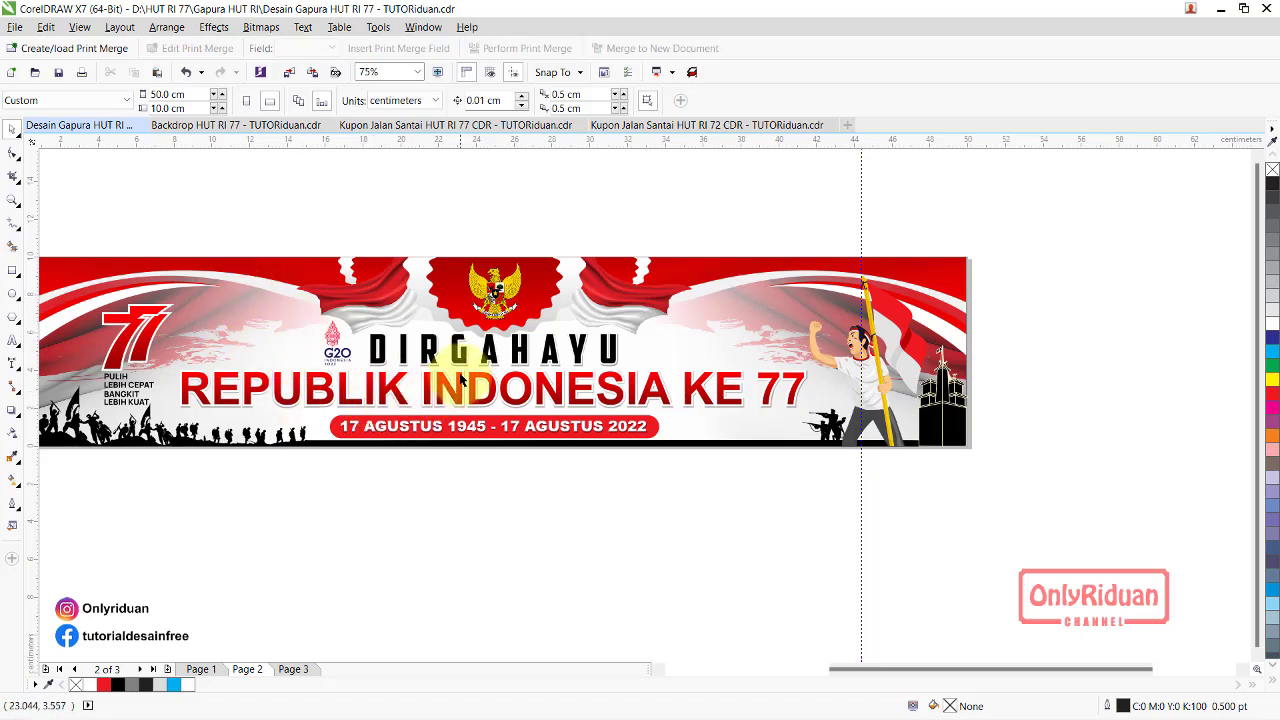
{"action": "left_click", "coordinate": [395, 403]}
{"action": "left_click", "coordinate": [400, 350]}
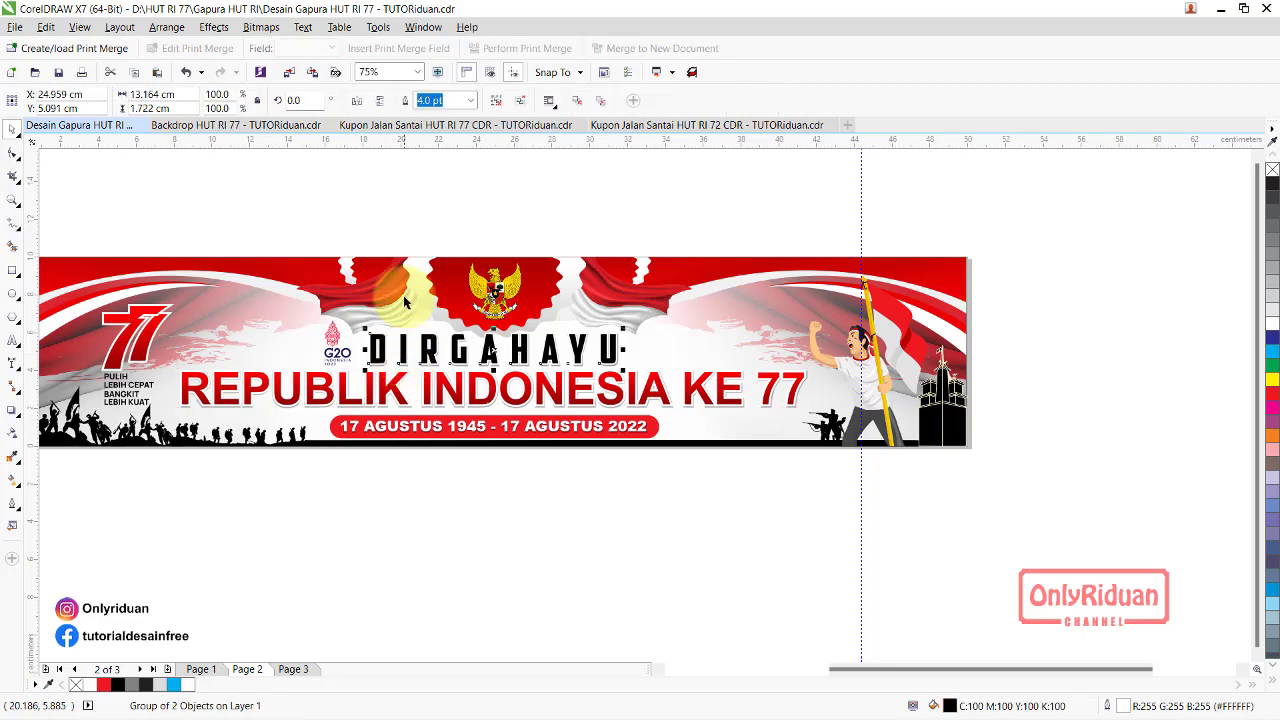
Check the overall artwork size in the Backdrop HUT RI 77 and Kupon Jalan Santai HUT RI 77 documents, and select the coupon stub's draw number
{"action": "left_click", "coordinate": [226, 127]}
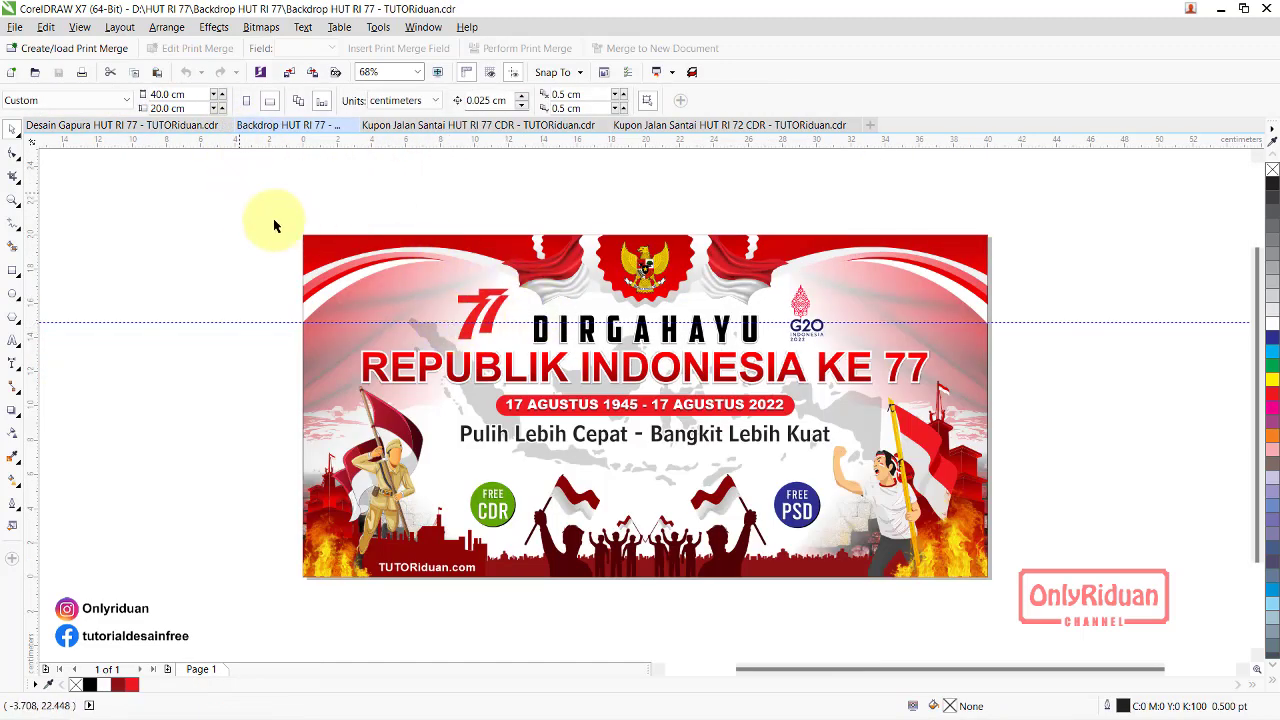
{"action": "left_click_drag", "start_coordinate": [240, 193], "coordinate": [1072, 605]}
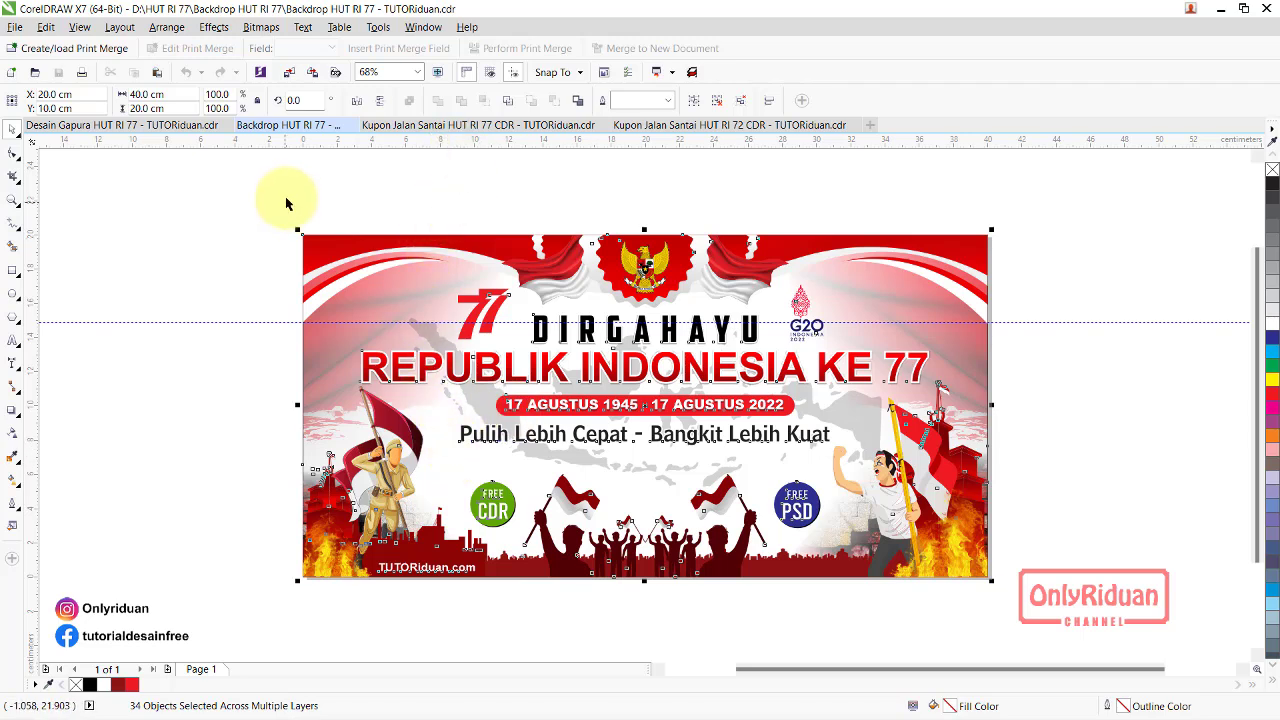
{"action": "left_click", "coordinate": [443, 126]}
{"action": "left_click_drag", "start_coordinate": [258, 243], "coordinate": [1062, 567]}
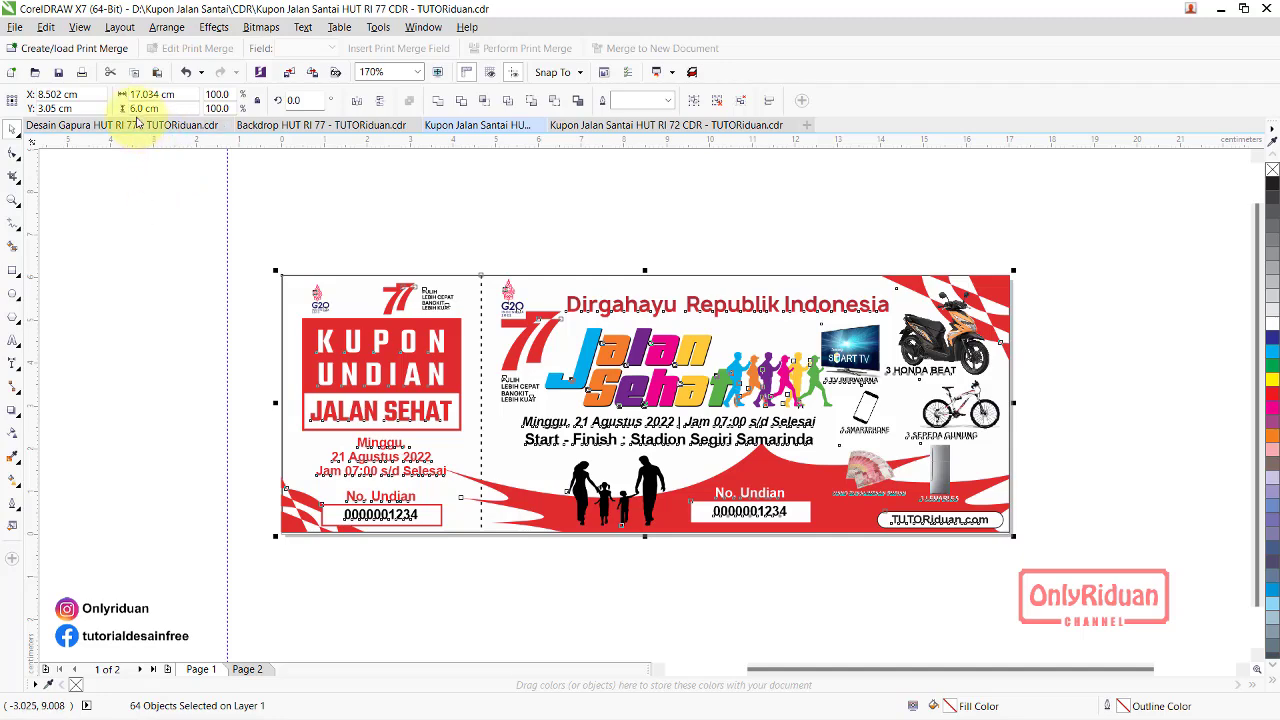
{"action": "left_click", "coordinate": [580, 590]}
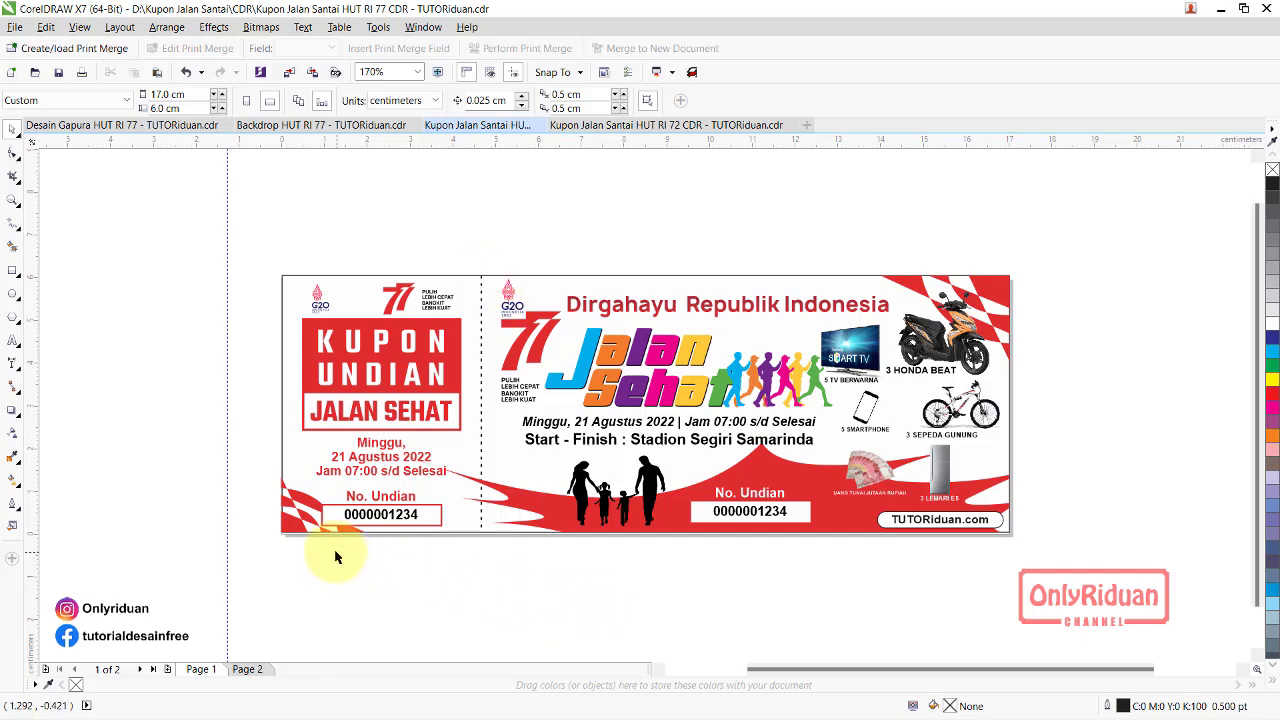
{"action": "left_click", "coordinate": [372, 516]}
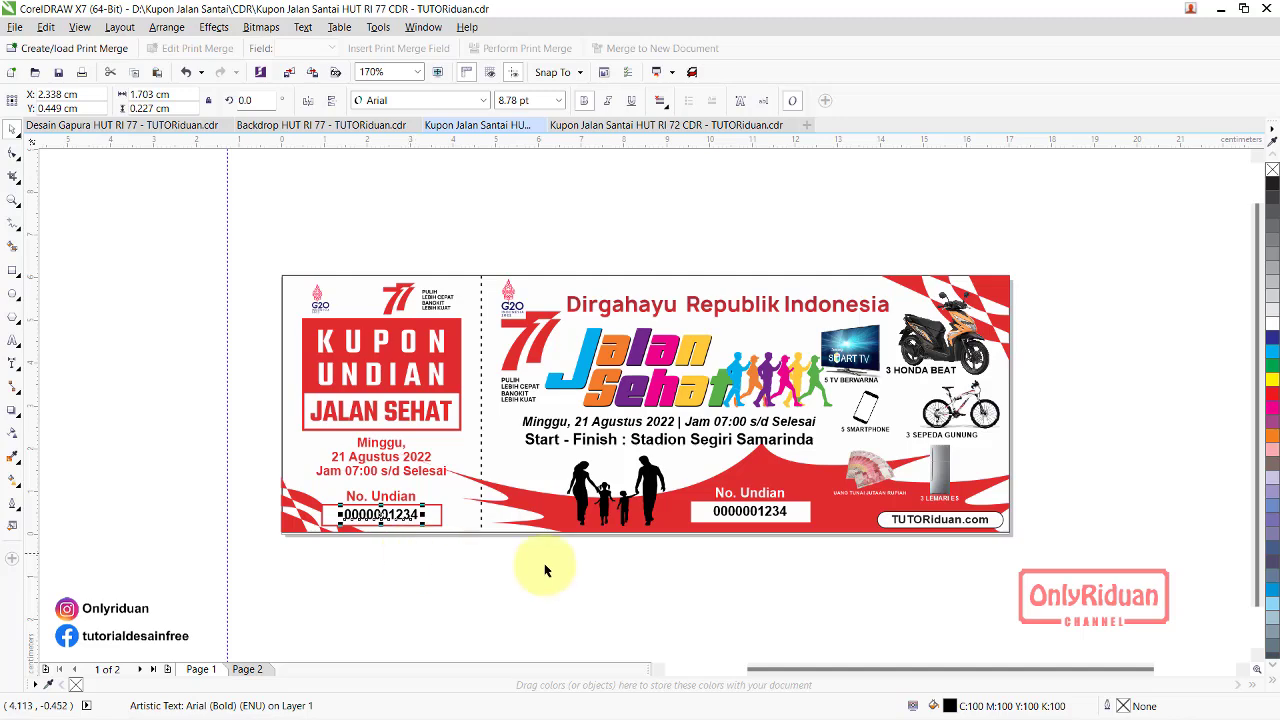
Switch to the browser and examine the Free 2 Desain Kupon Undian post down to its section on making a numerator
{"action": "left_click", "coordinate": [713, 708]}
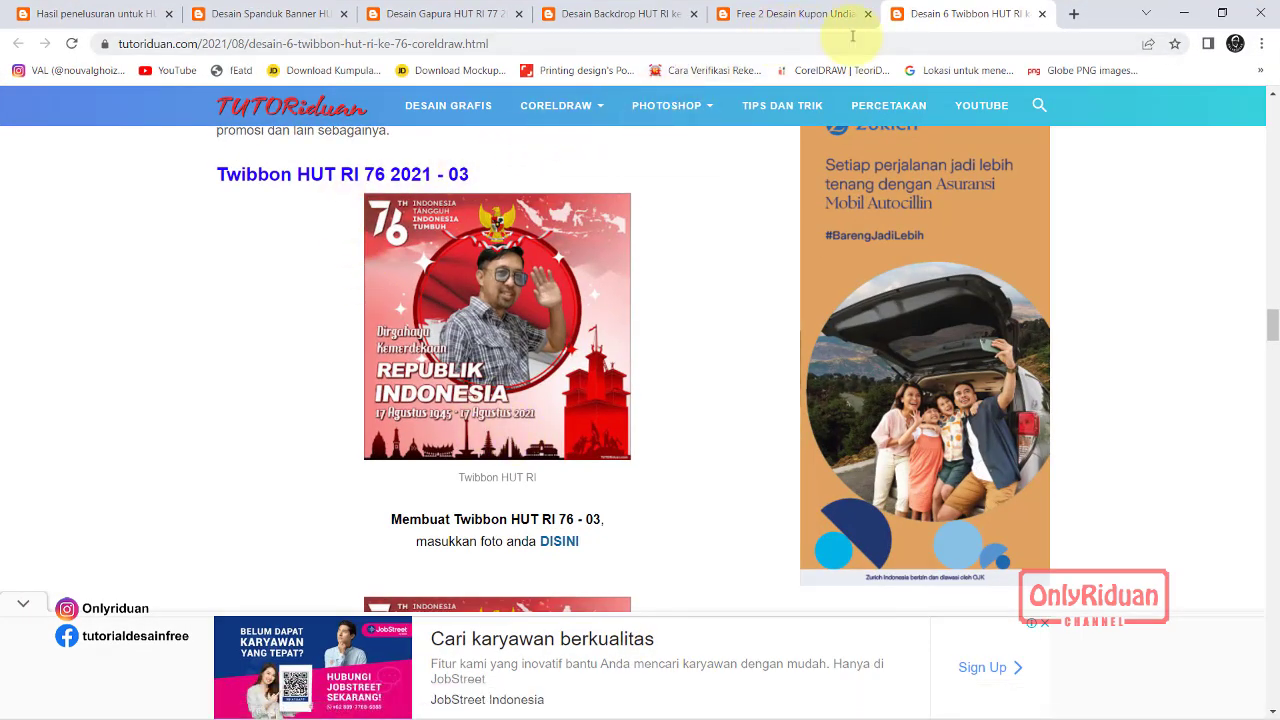
{"action": "left_click", "coordinate": [815, 16]}
{"action": "scroll", "coordinate": [560, 365], "scroll_direction": "down", "scroll_amount": 2}
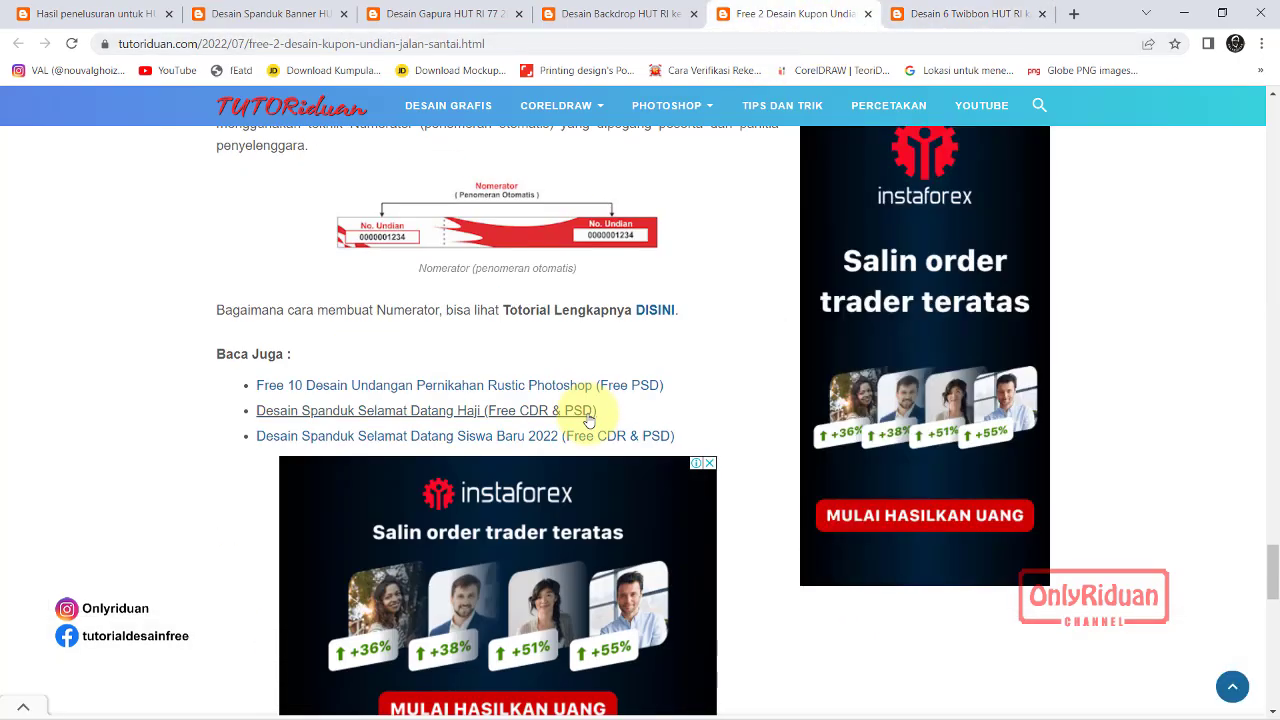
{"action": "scroll", "coordinate": [540, 410], "scroll_direction": "up", "scroll_amount": 10}
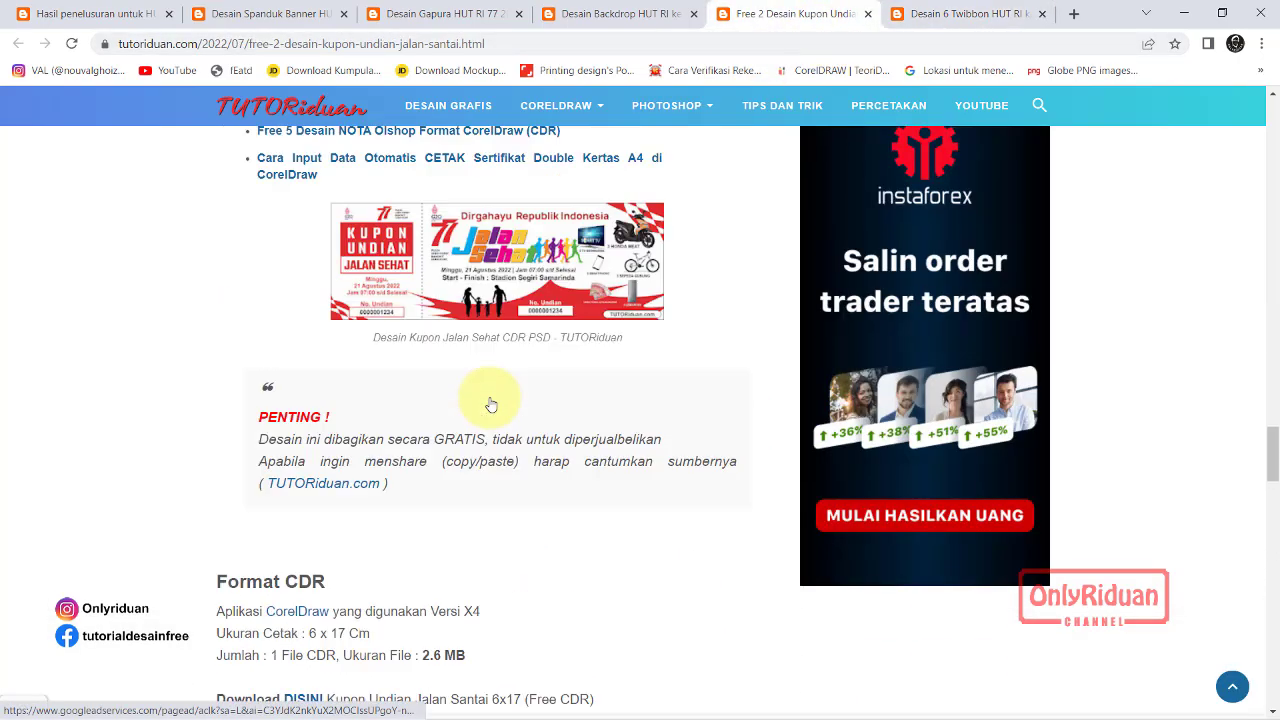
{"action": "scroll", "coordinate": [491, 404], "scroll_direction": "down", "scroll_amount": 8}
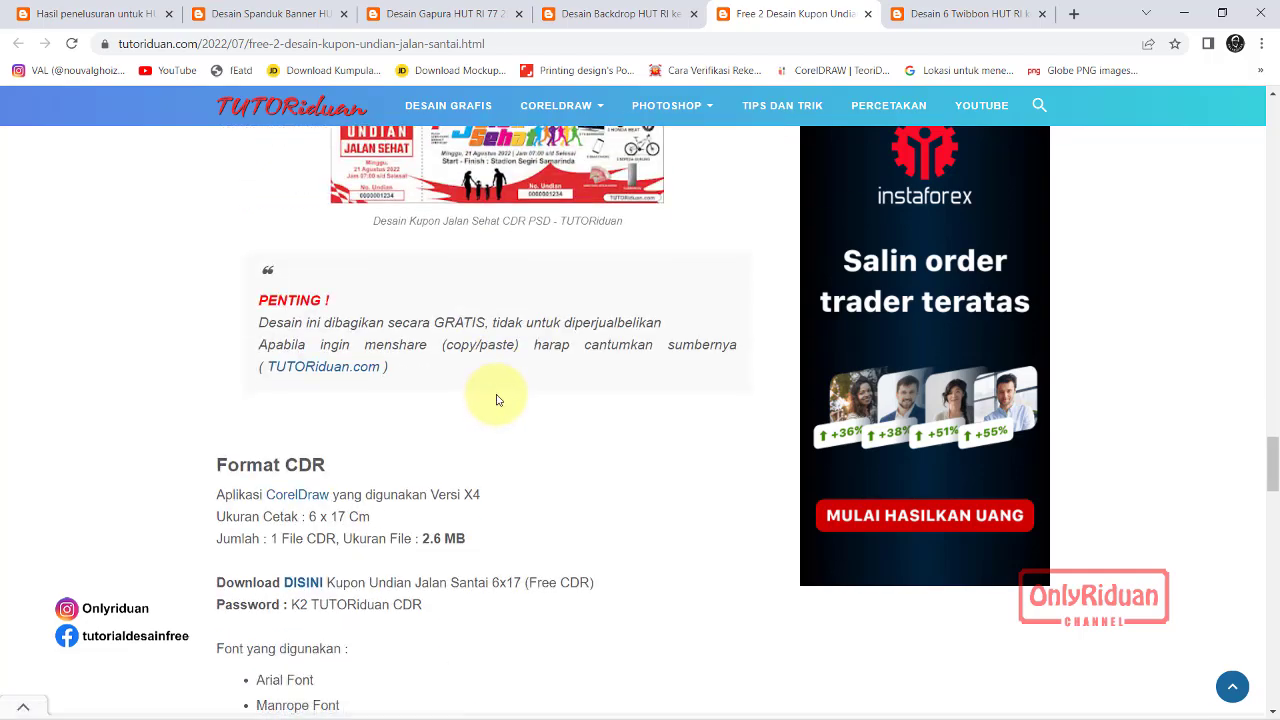
{"action": "scroll", "coordinate": [500, 398], "scroll_direction": "up", "scroll_amount": 1}
{"action": "scroll", "coordinate": [503, 397], "scroll_direction": "down", "scroll_amount": 15}
{"action": "scroll", "coordinate": [503, 392], "scroll_direction": "up", "scroll_amount": 10}
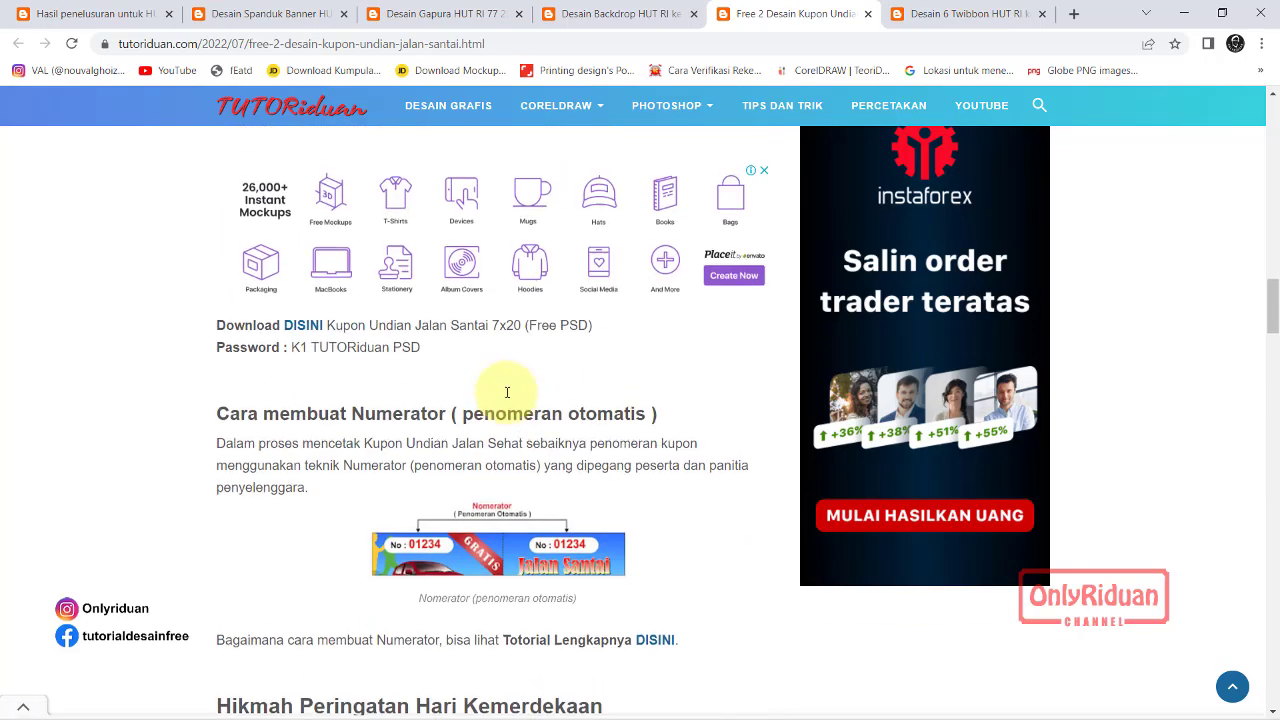
{"action": "scroll", "coordinate": [507, 392], "scroll_direction": "up", "scroll_amount": 7}
{"action": "scroll", "coordinate": [508, 395], "scroll_direction": "down", "scroll_amount": 10}
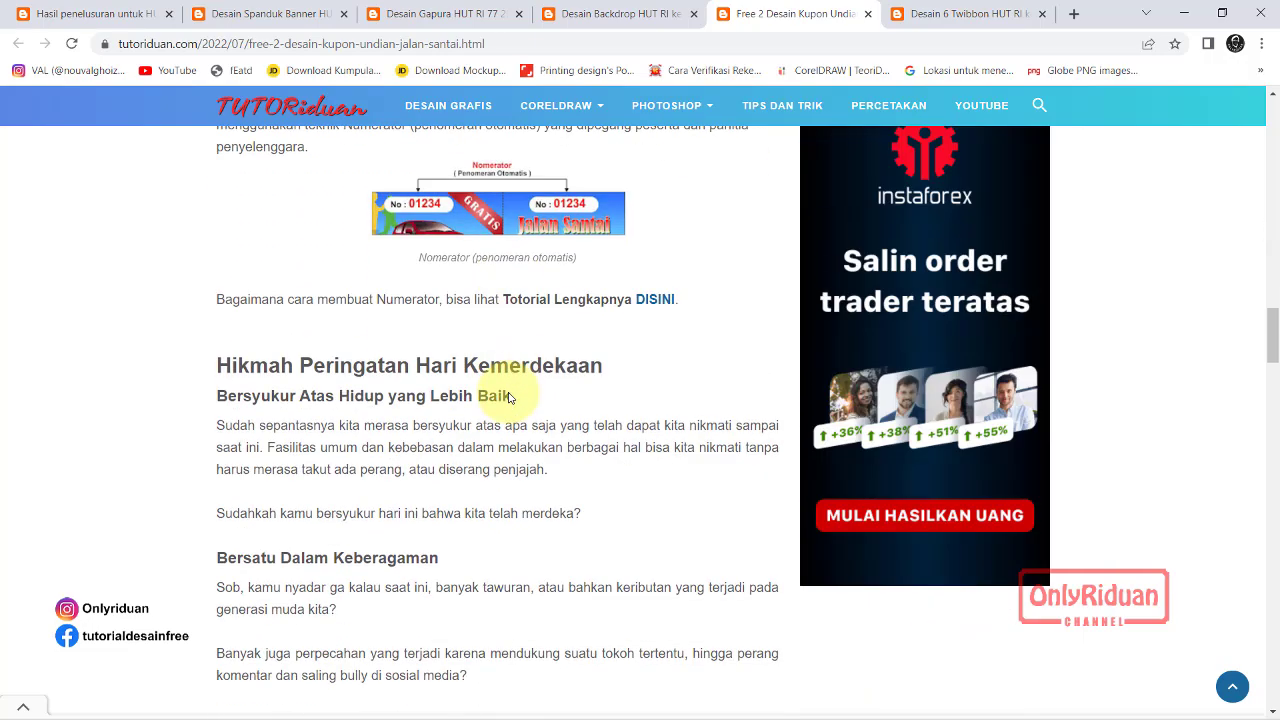
{"action": "scroll", "coordinate": [390, 382], "scroll_direction": "up", "scroll_amount": 1}
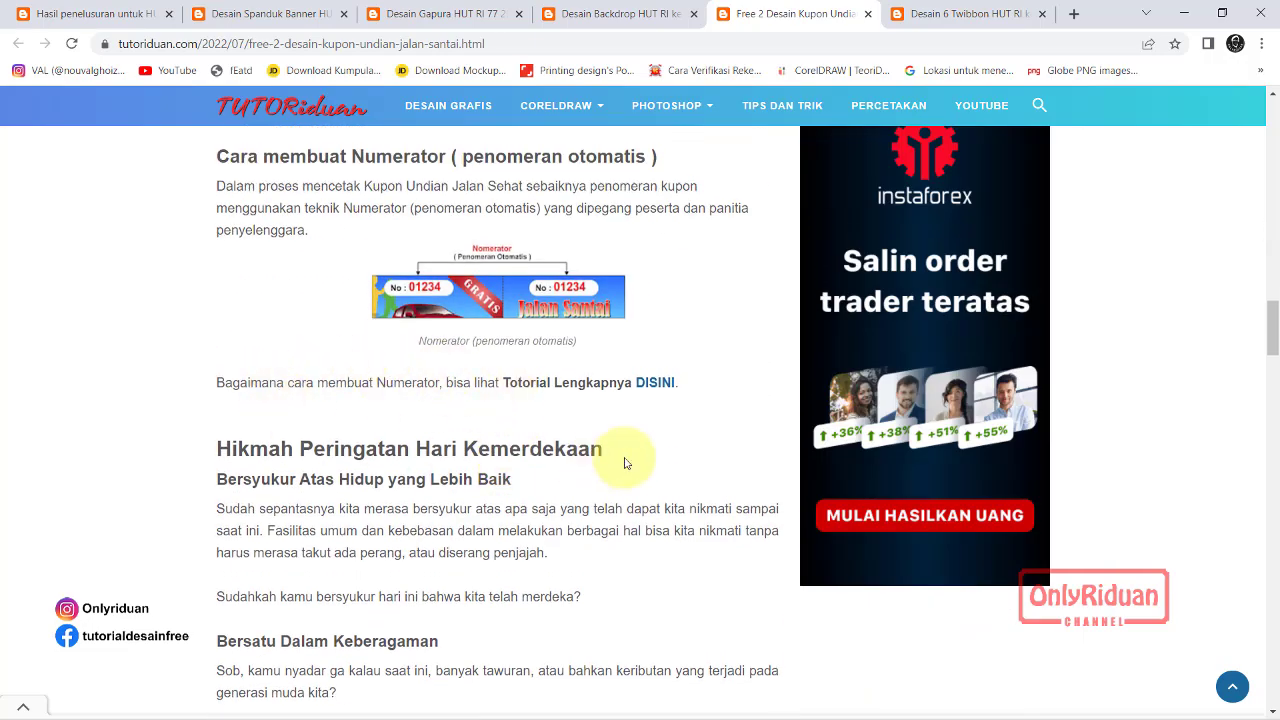
Open the full numerator tutorial video linked in the coupon post, view its page, and return to the post
{"action": "left_click", "coordinate": [656, 383]}
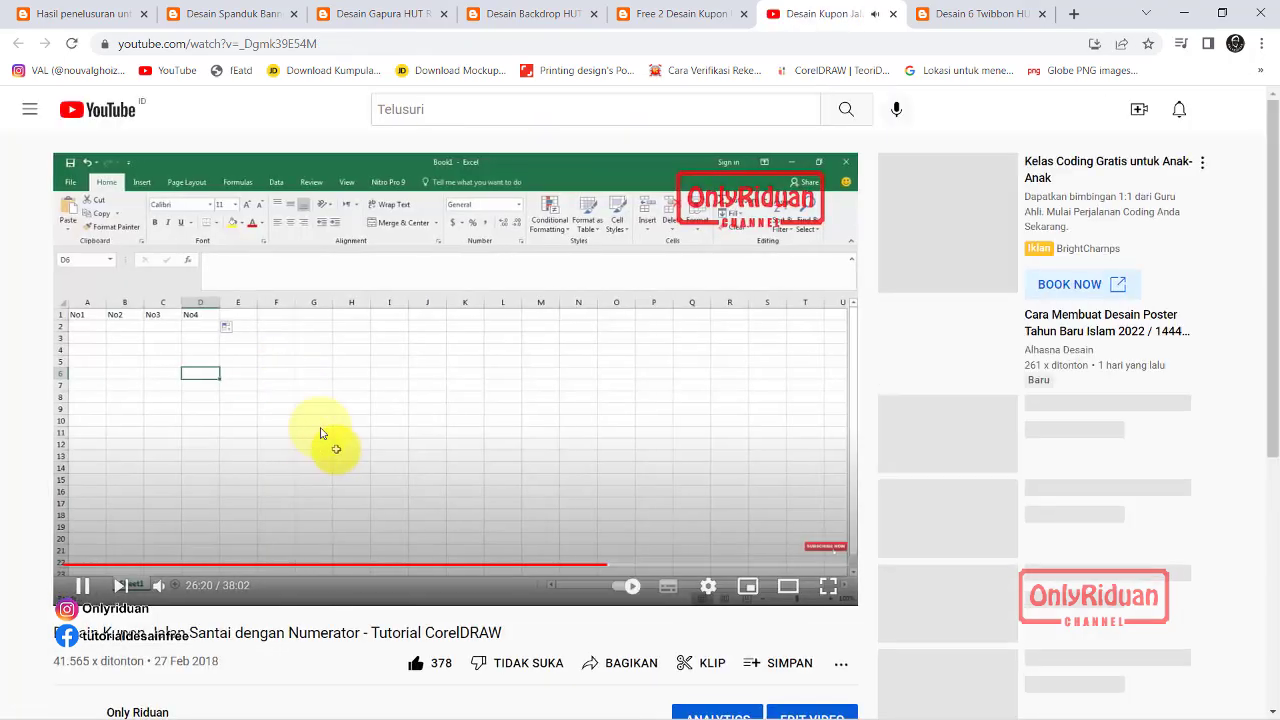
{"action": "scroll", "coordinate": [313, 355], "scroll_direction": "down", "scroll_amount": 2}
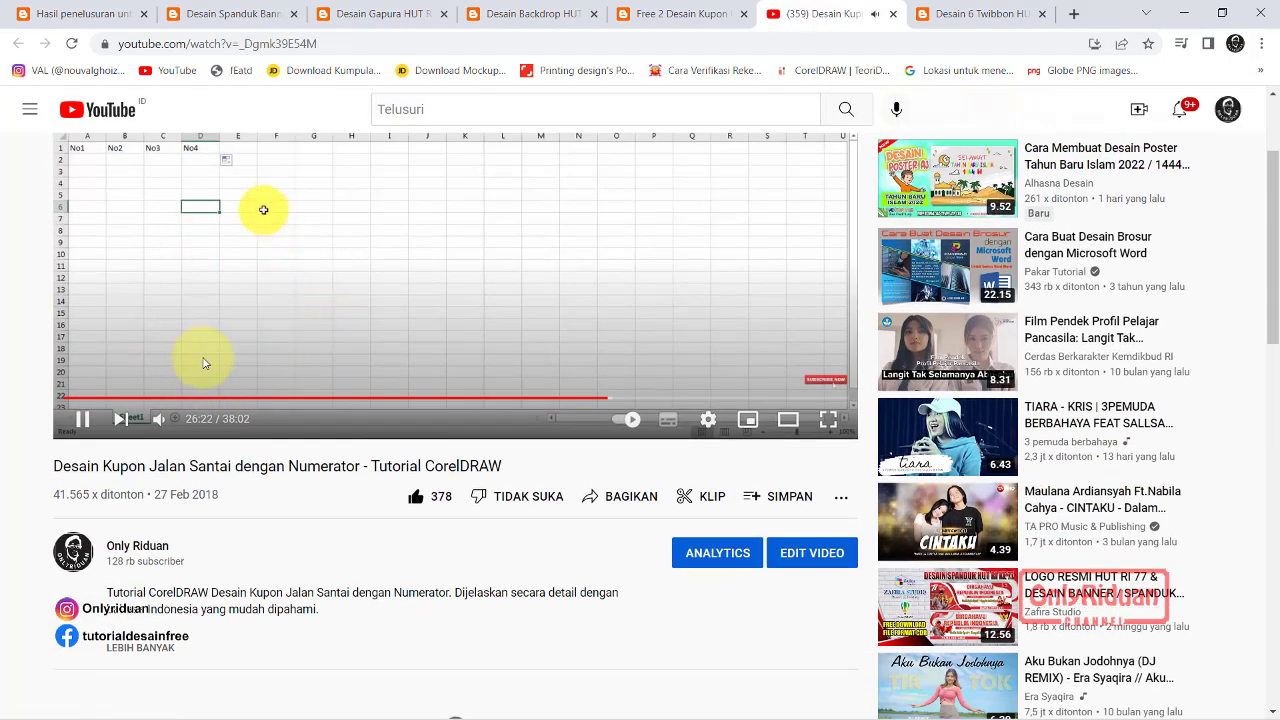
{"action": "scroll", "coordinate": [263, 243], "scroll_direction": "up", "scroll_amount": 1}
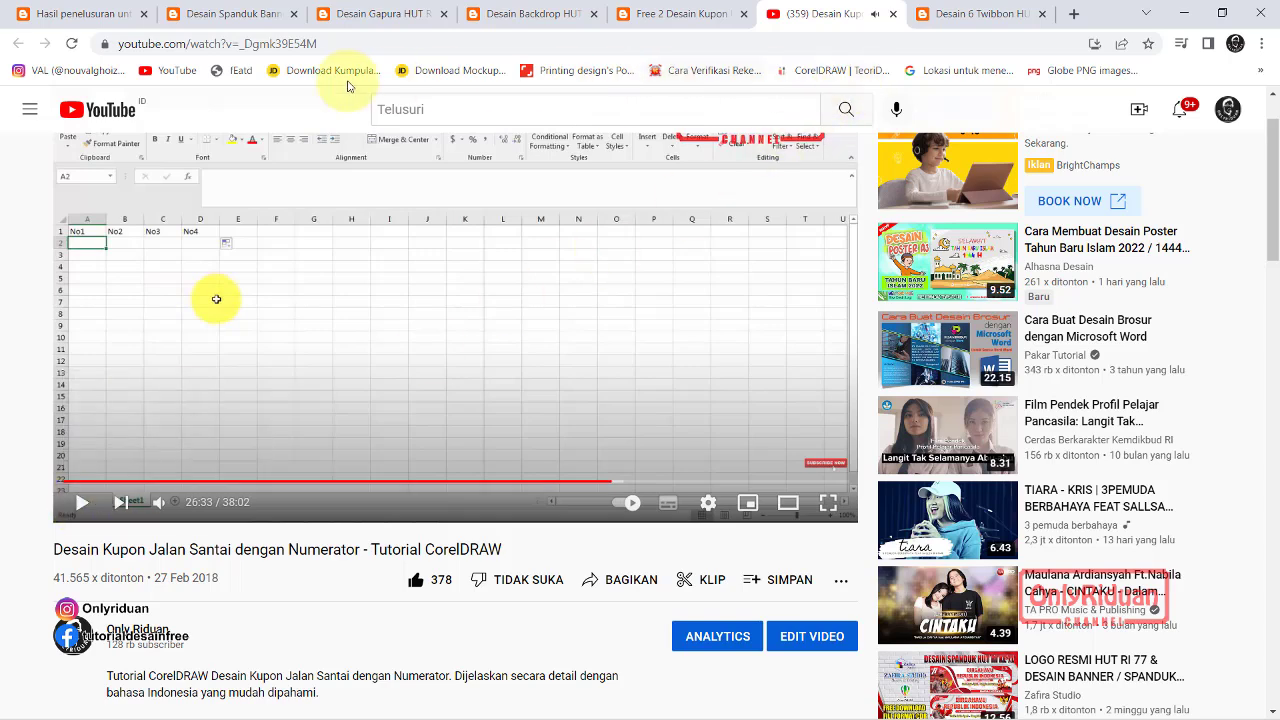
{"action": "left_click", "coordinate": [687, 19]}
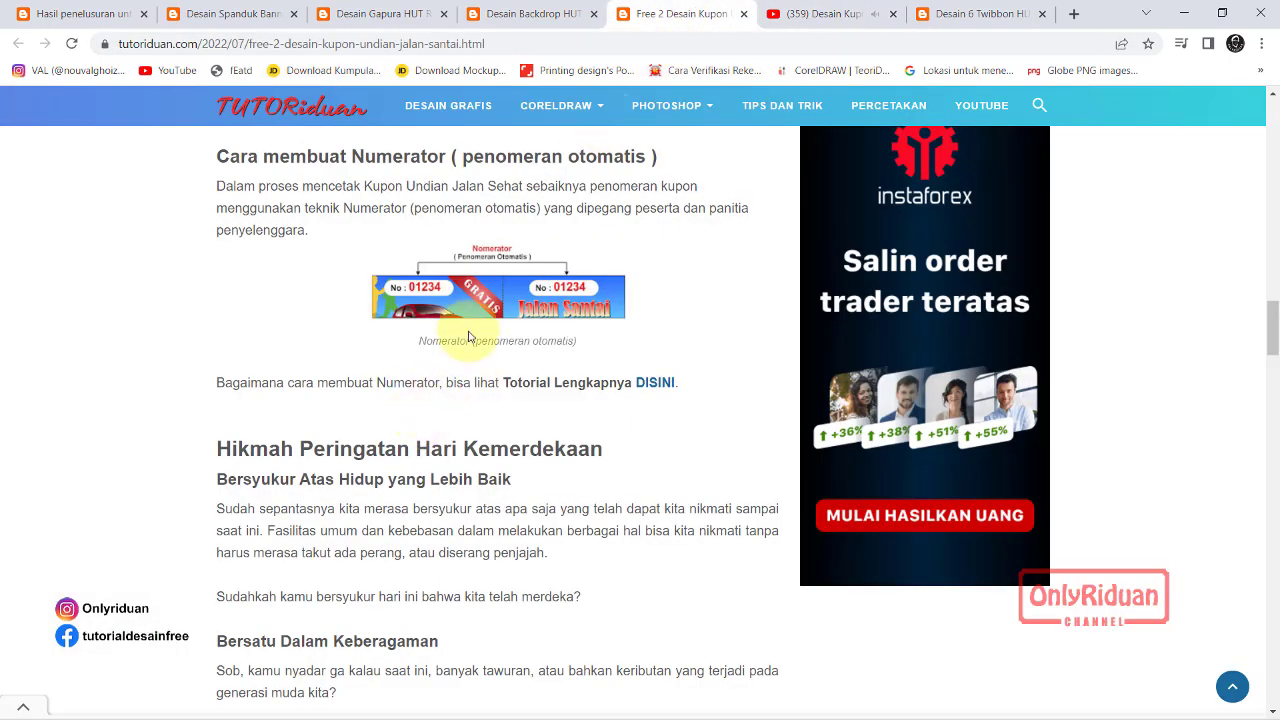
{"action": "scroll", "coordinate": [486, 366], "scroll_direction": "up", "scroll_amount": 2}
{"action": "scroll", "coordinate": [482, 389], "scroll_direction": "down", "scroll_amount": 1}
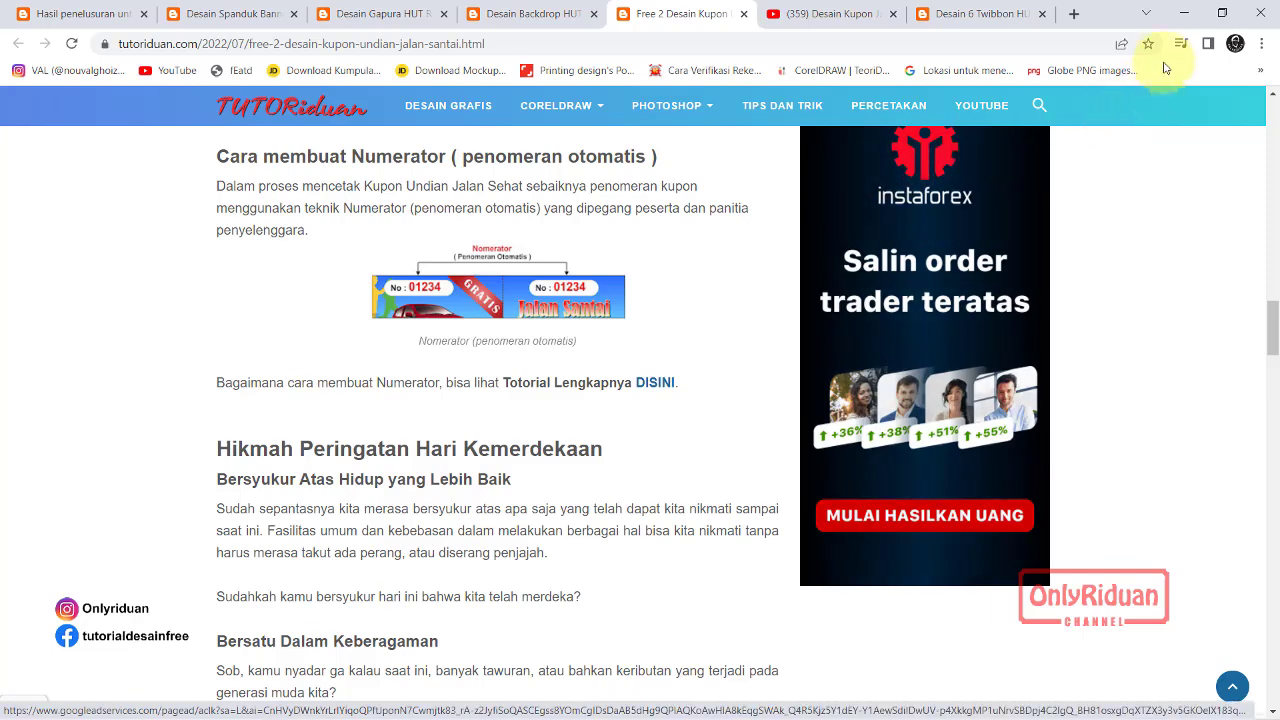
Switch back to CorelDRAW, open page 2 of the coupon document, and select the HUT RI 72 logo and the coupon background
{"action": "left_click", "coordinate": [1181, 17]}
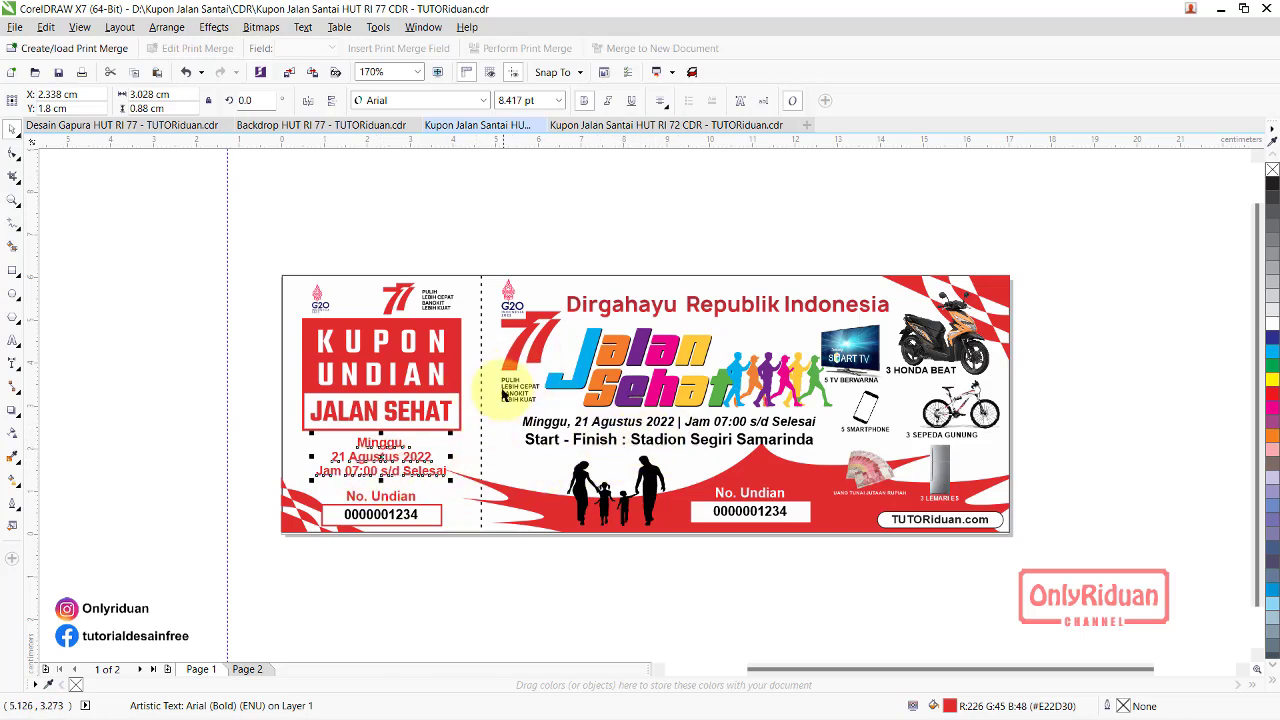
{"action": "left_click", "coordinate": [248, 669]}
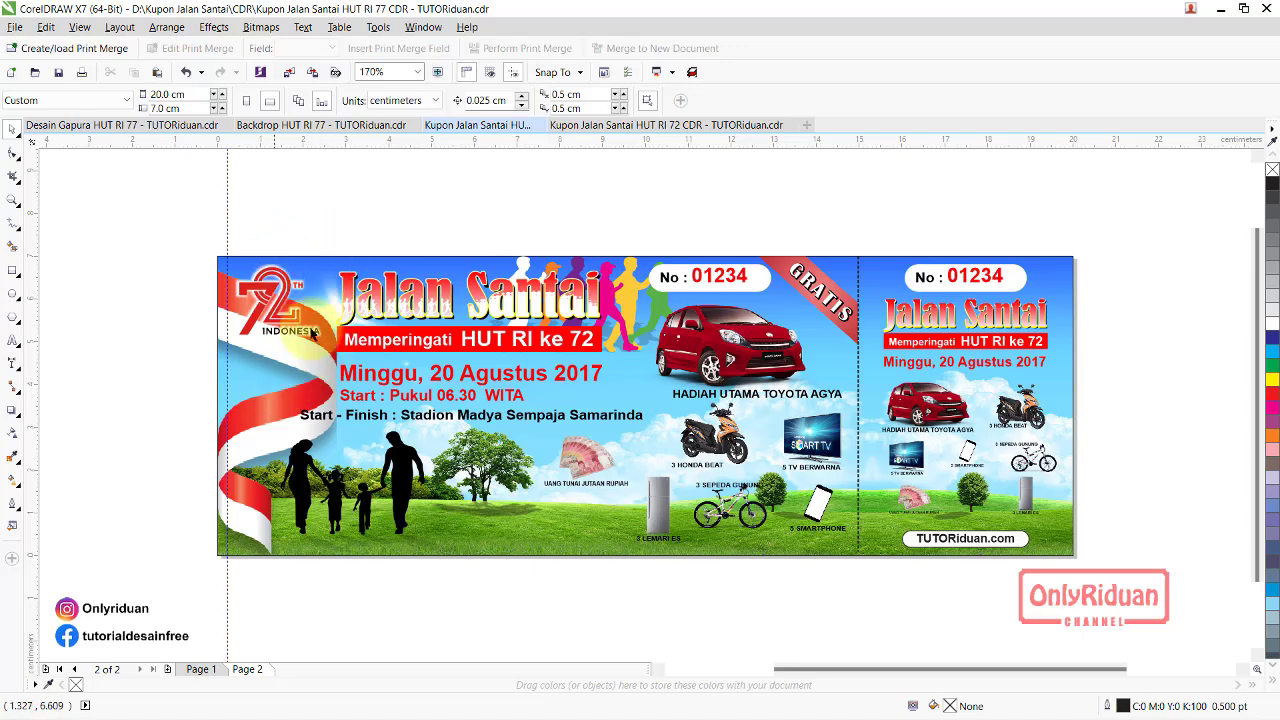
{"action": "left_click", "coordinate": [265, 300]}
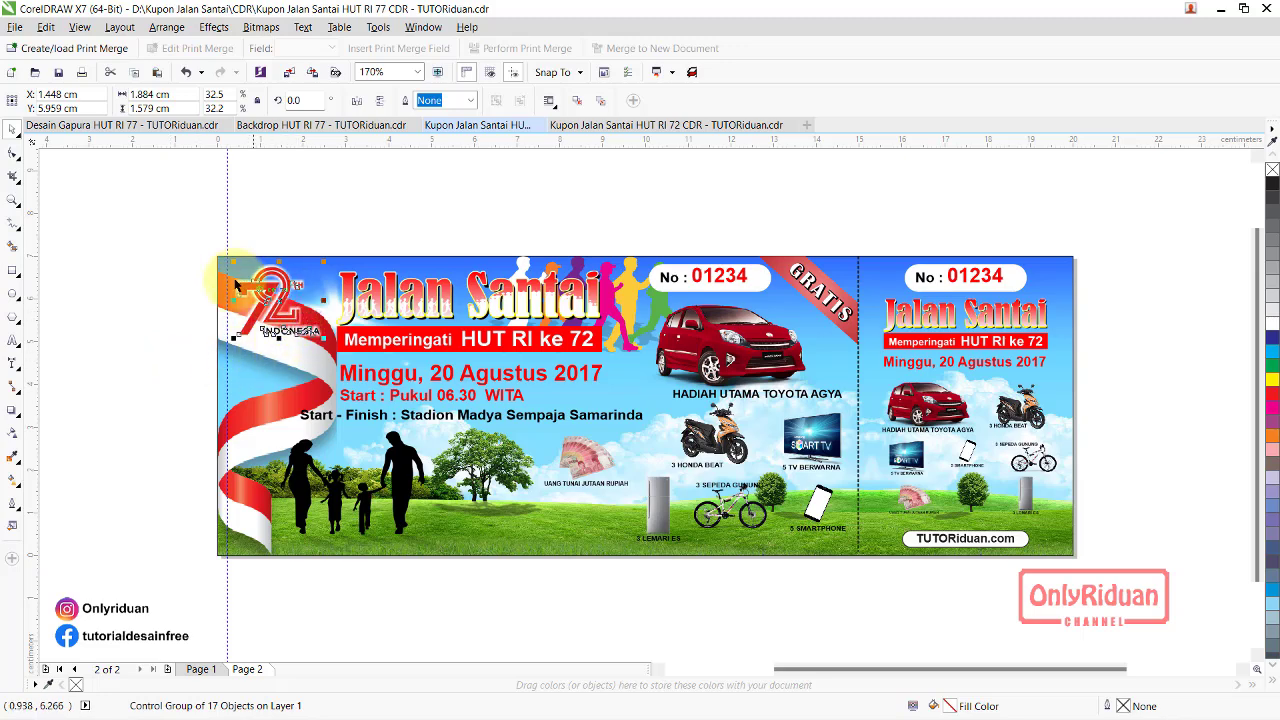
{"action": "left_click", "coordinate": [385, 381]}
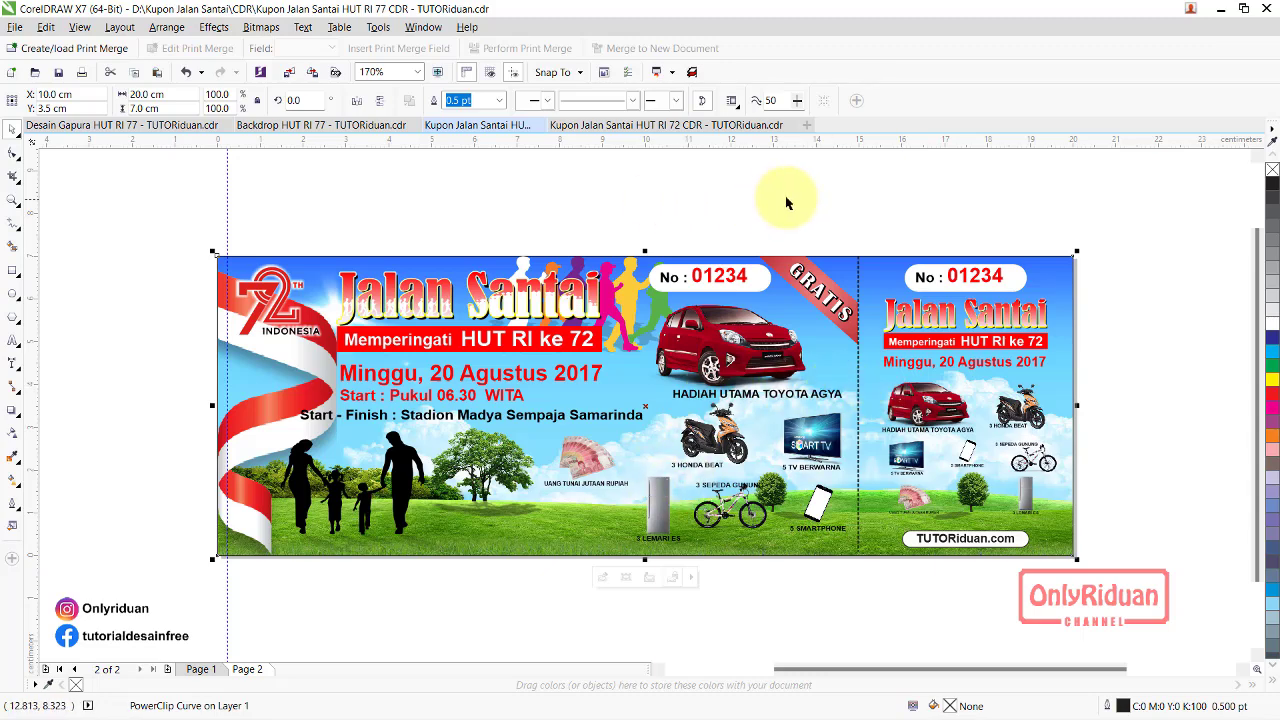
Return to the Desain Gapura HUT RI 77 document and view the complete gate design on page 1
{"action": "left_click", "coordinate": [150, 128]}
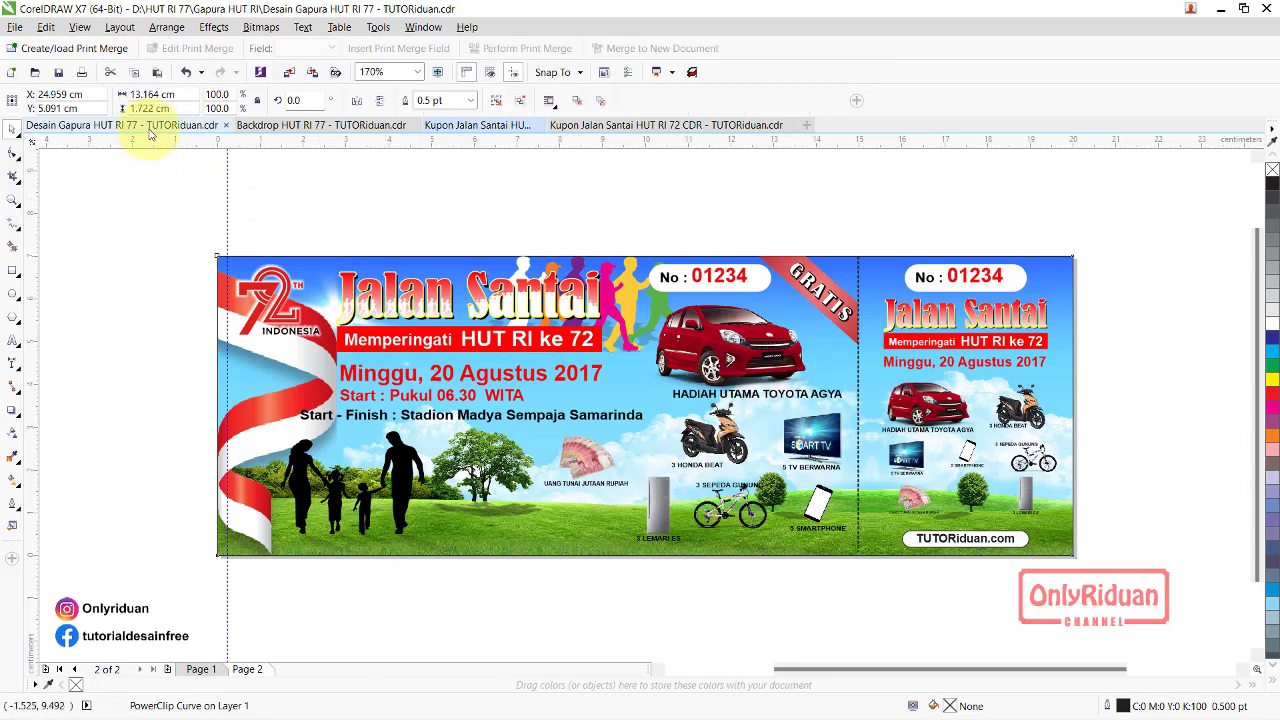
{"action": "left_click", "coordinate": [203, 669]}
{"action": "scroll", "coordinate": [314, 457], "scroll_direction": "down", "scroll_amount": 1}
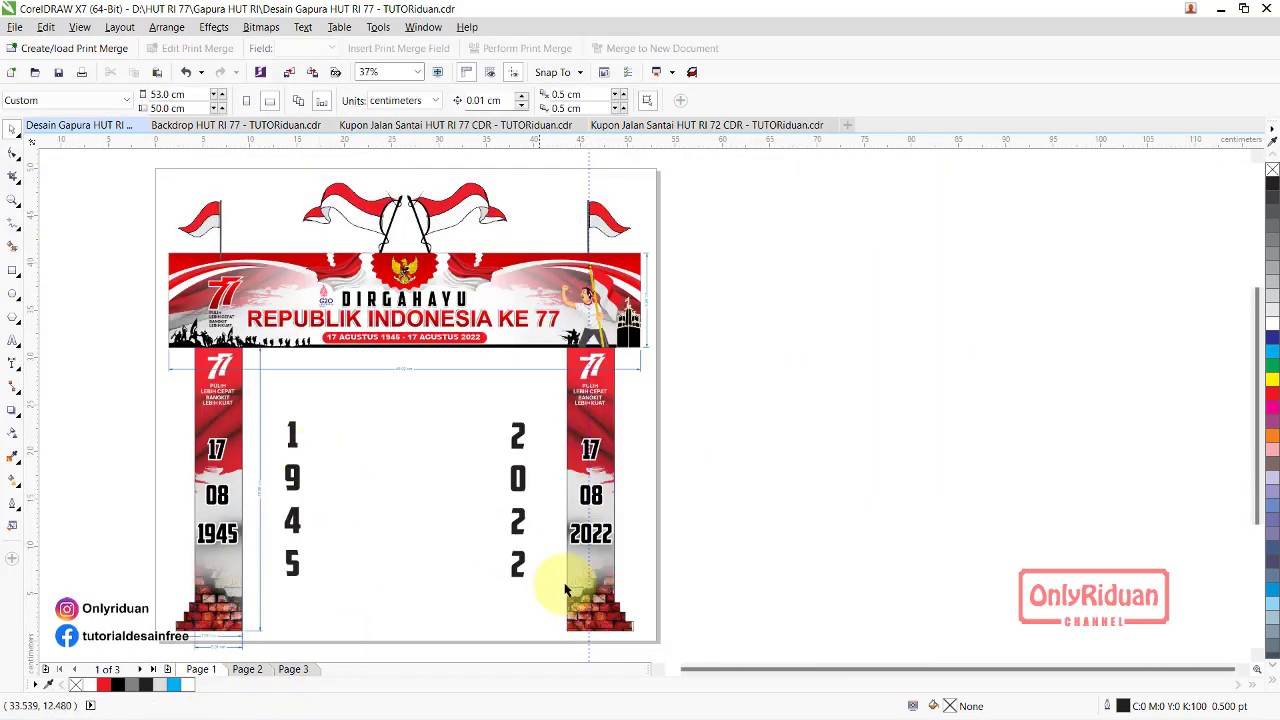
Switch to Photoshop, shift the gate's top banner PSD window slightly, and bring the pillar PSD document to the front
{"action": "mouse_move", "coordinate": [673, 710]}
{"action": "left_click", "coordinate": [788, 701]}
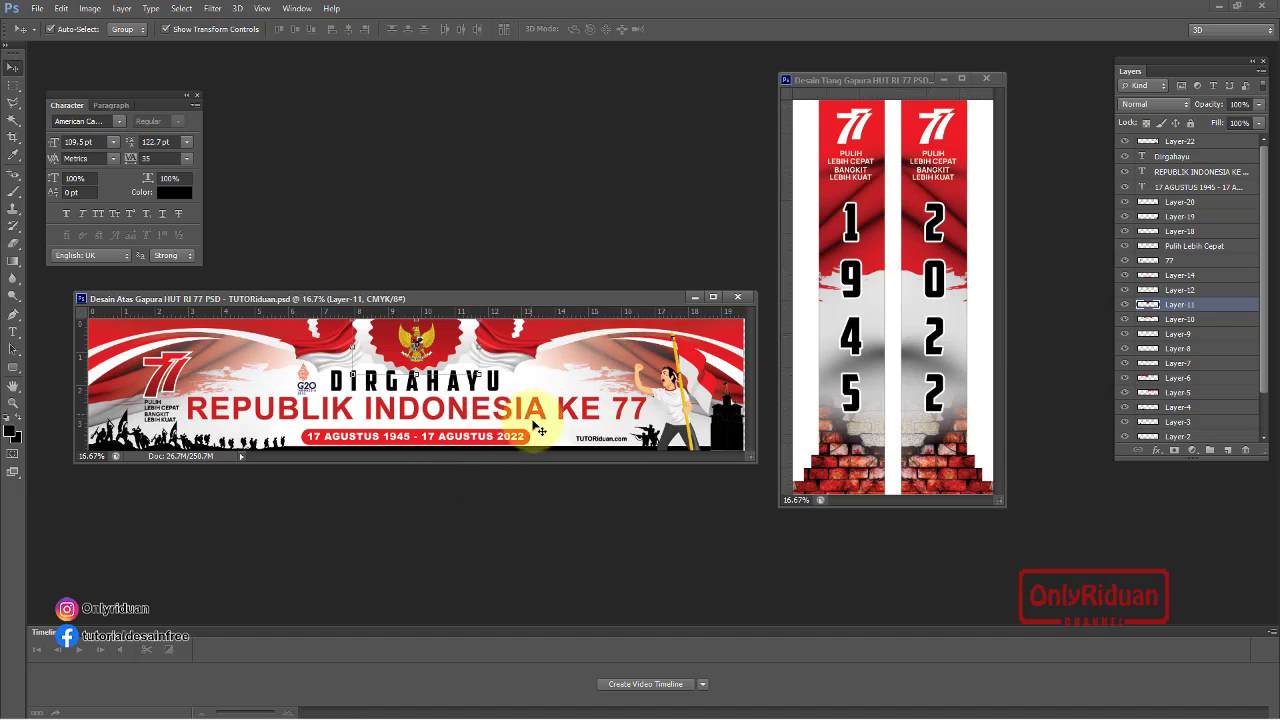
{"action": "left_click_drag", "start_coordinate": [450, 299], "coordinate": [450, 292]}
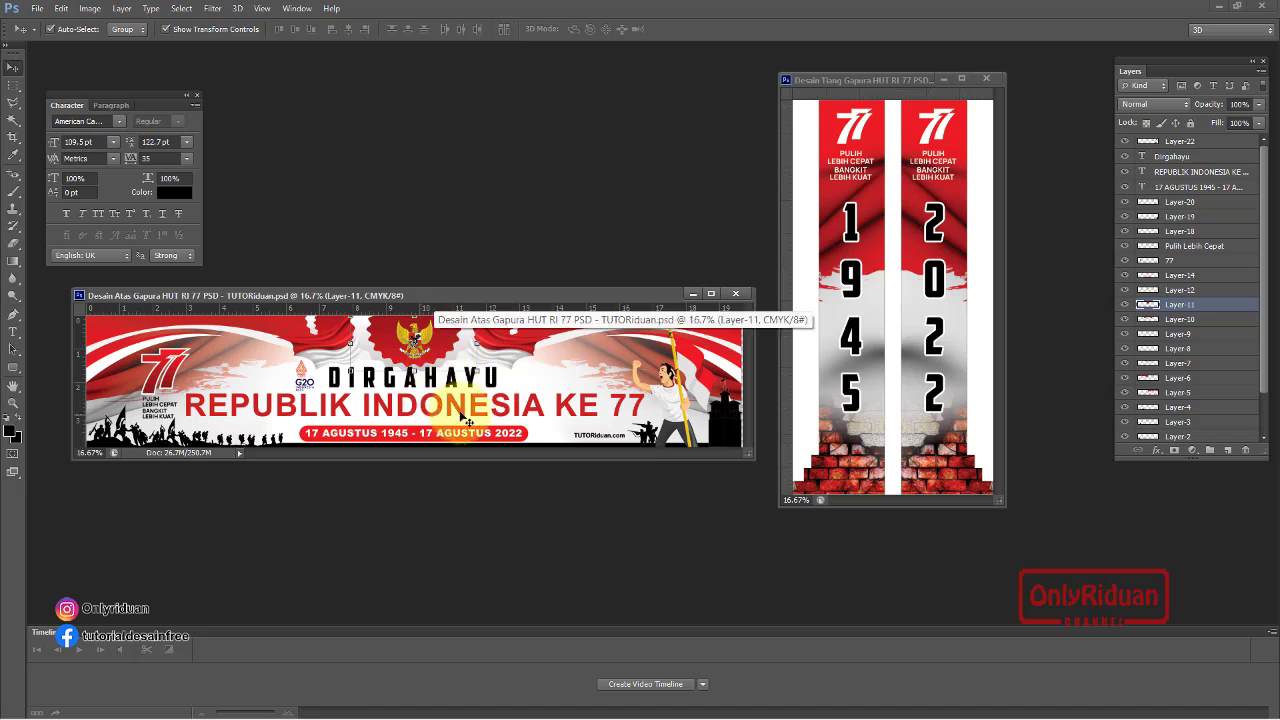
{"action": "left_click", "coordinate": [868, 79]}
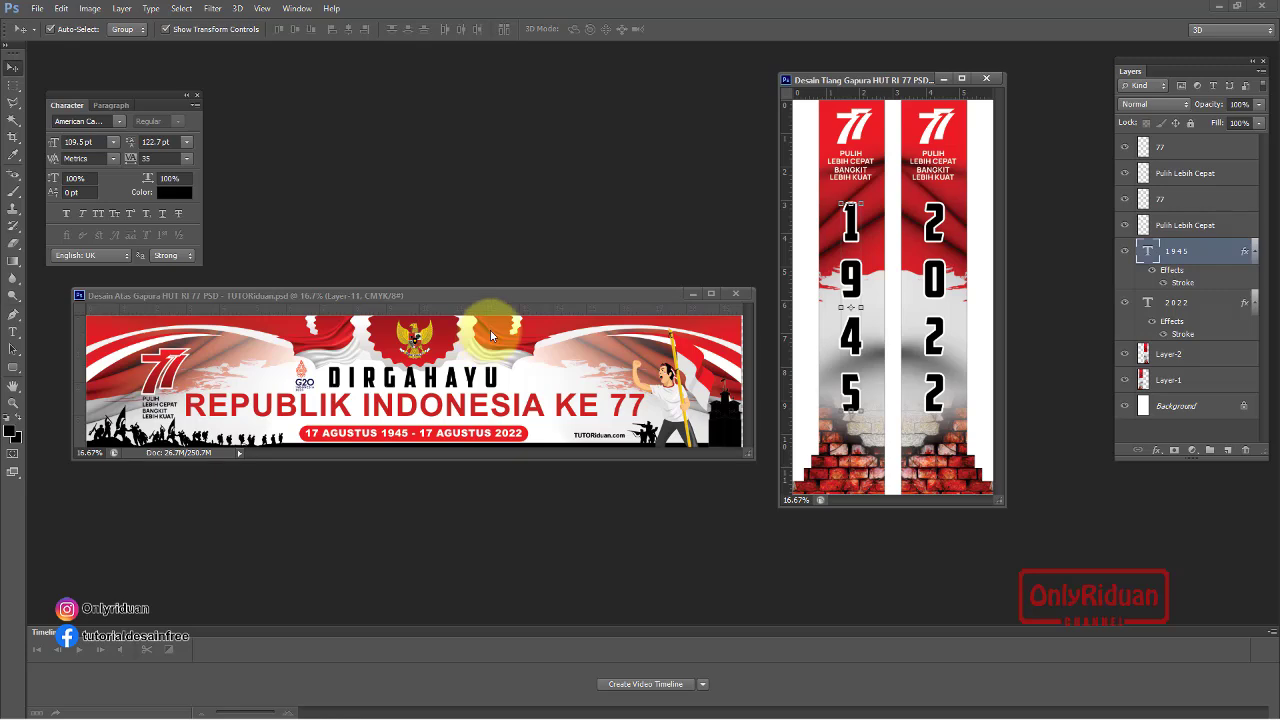
Switch to the Backdrop HUT RI 77 document in CorelDRAW and delete the grouped FREE CDR and FREE PSD badges
{"action": "mouse_move", "coordinate": [713, 700]}
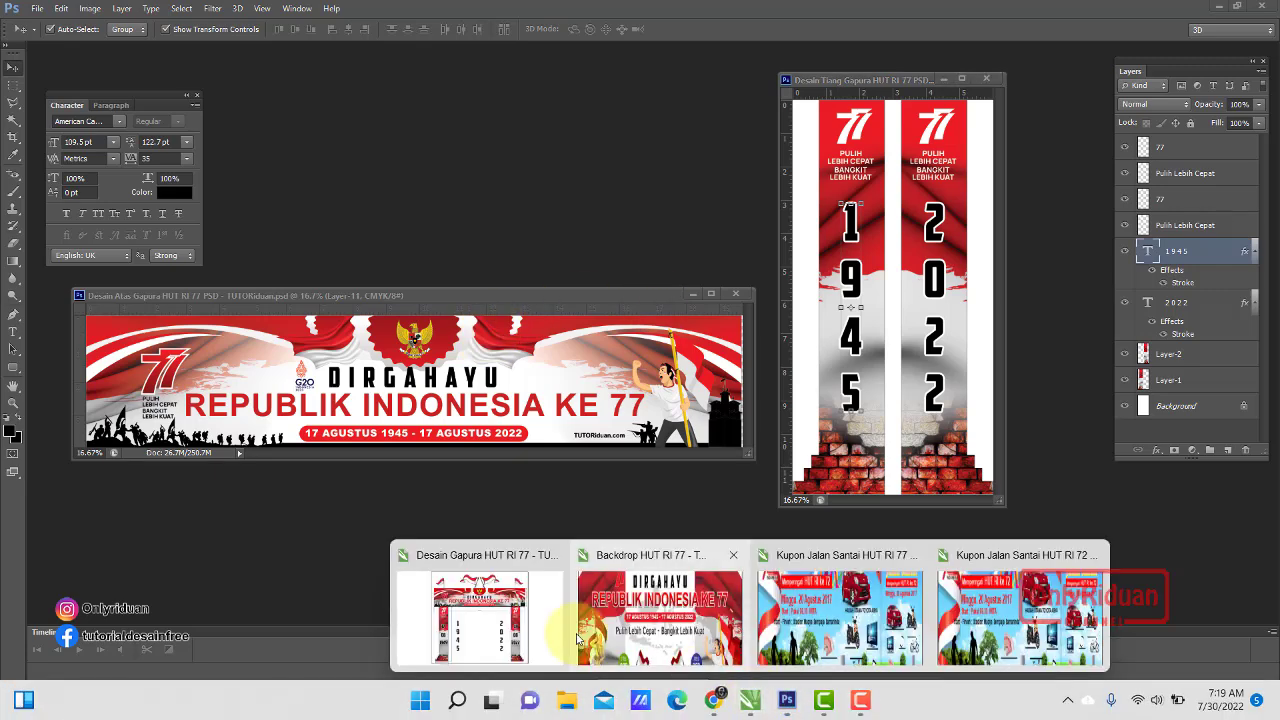
{"action": "left_click", "coordinate": [653, 628]}
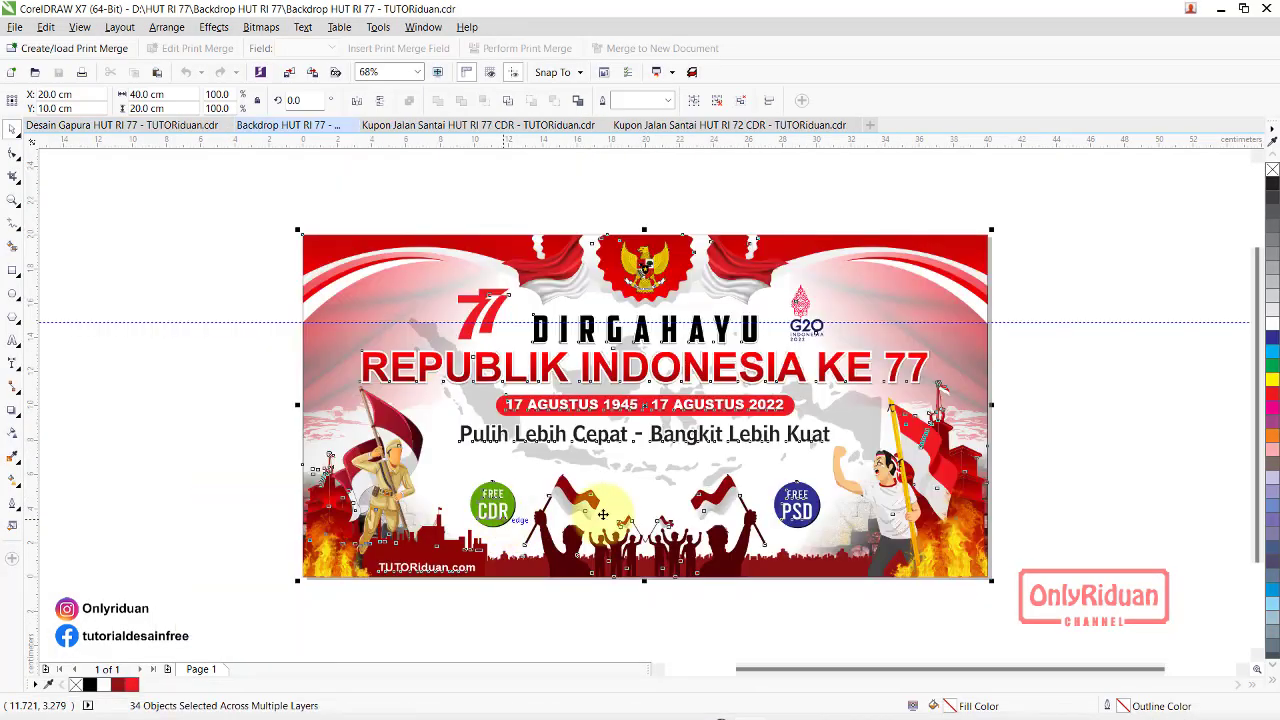
{"action": "left_click", "coordinate": [1030, 583]}
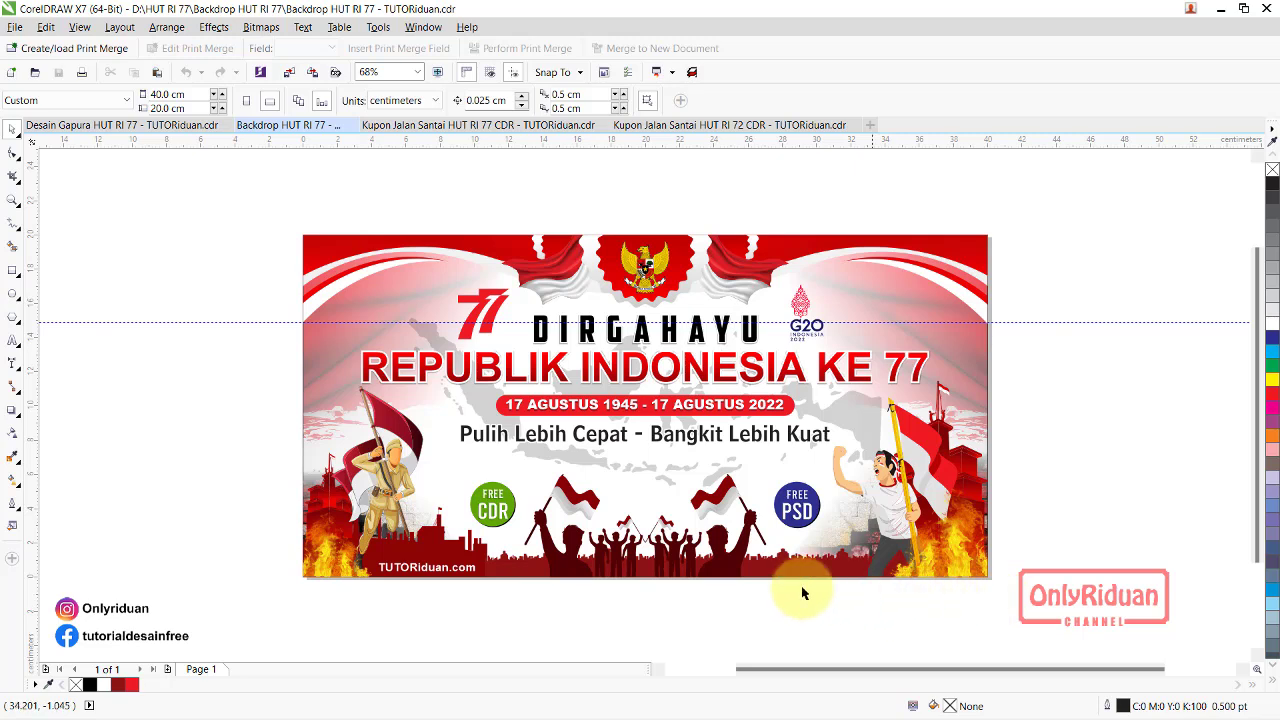
{"action": "left_click", "coordinate": [496, 518]}
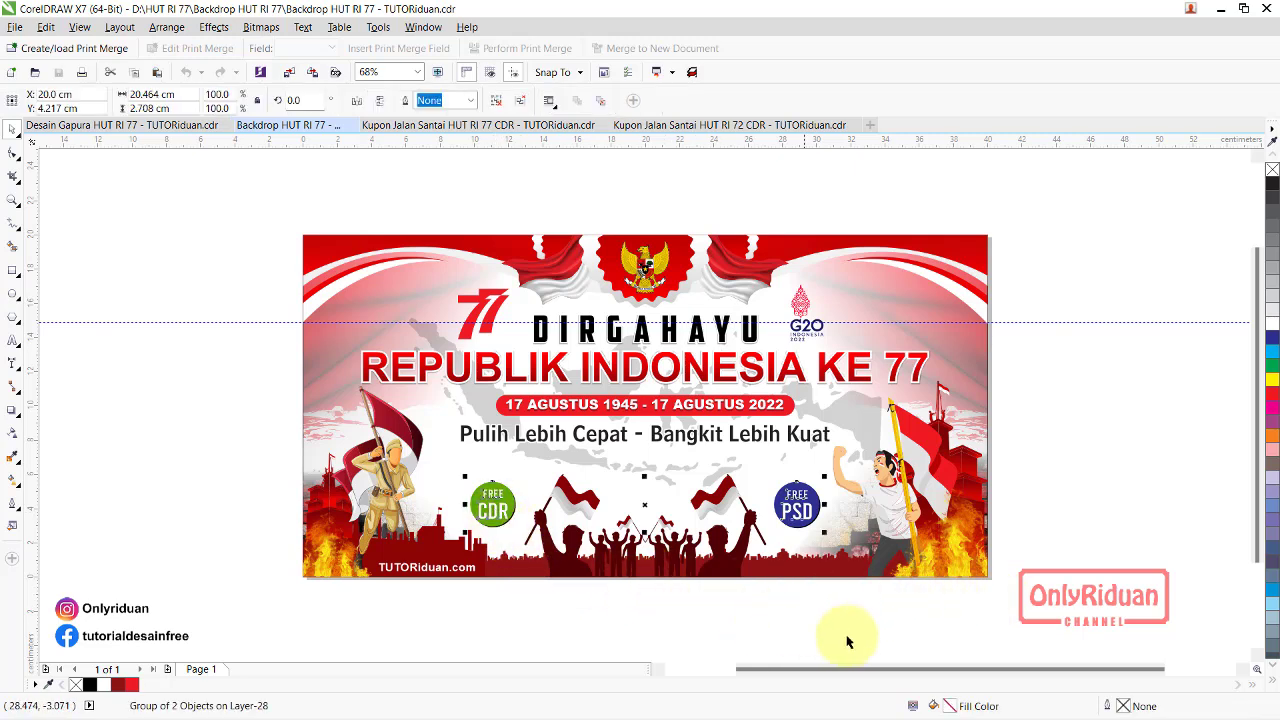
{"action": "key", "text": "Delete"}
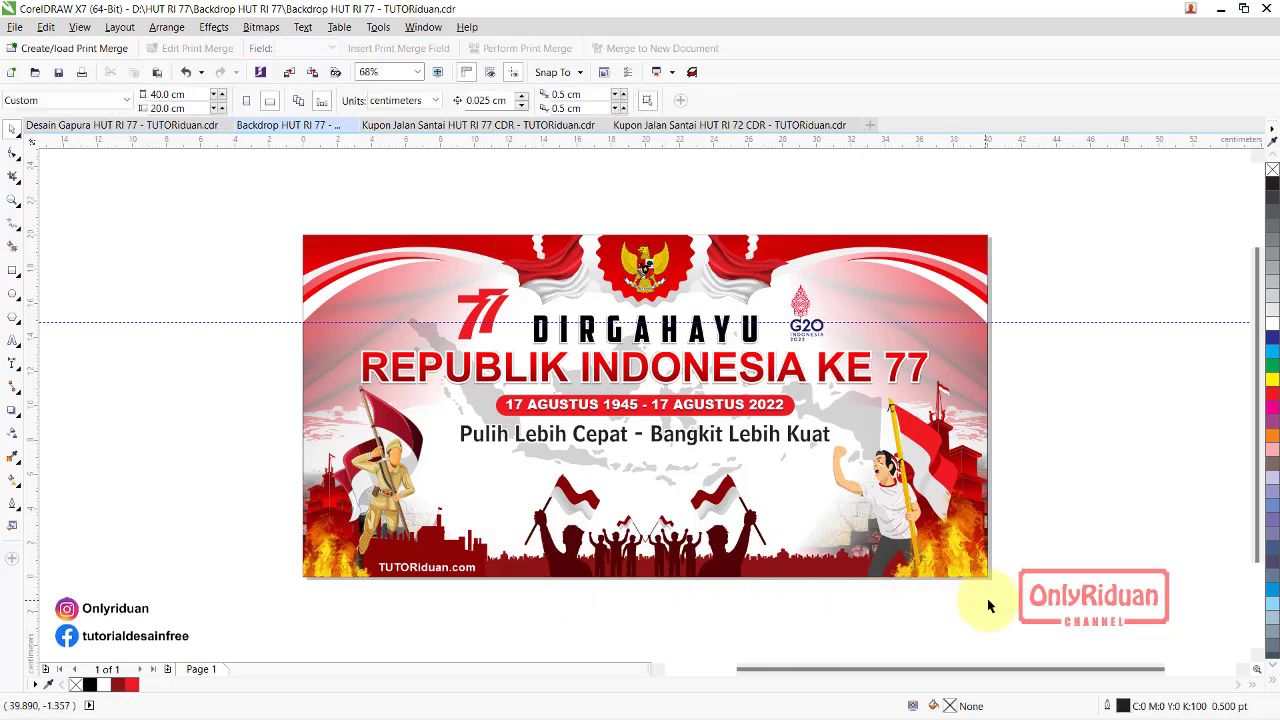
Select the whole backdrop artwork and start its export into a new CETAK folder inside Gapura HUT RI
{"action": "left_click_drag", "start_coordinate": [1050, 607], "coordinate": [209, 180]}
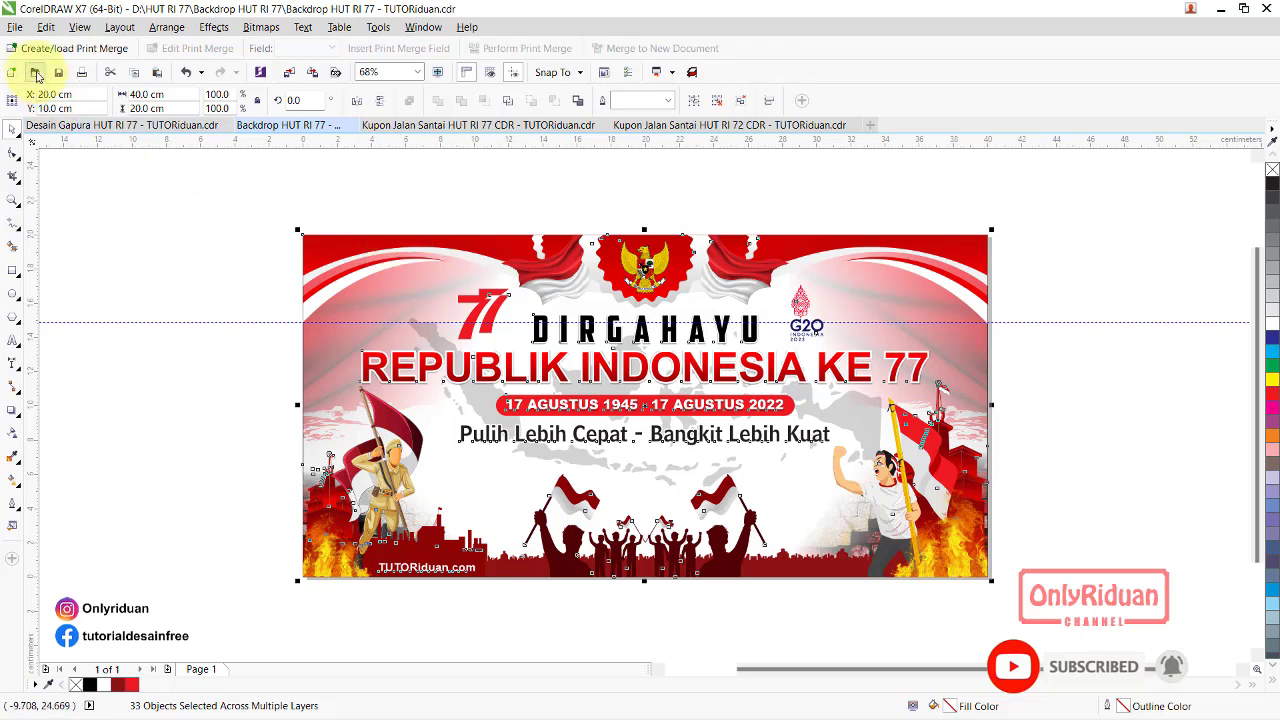
{"action": "left_click", "coordinate": [15, 27]}
{"action": "left_click", "coordinate": [40, 285]}
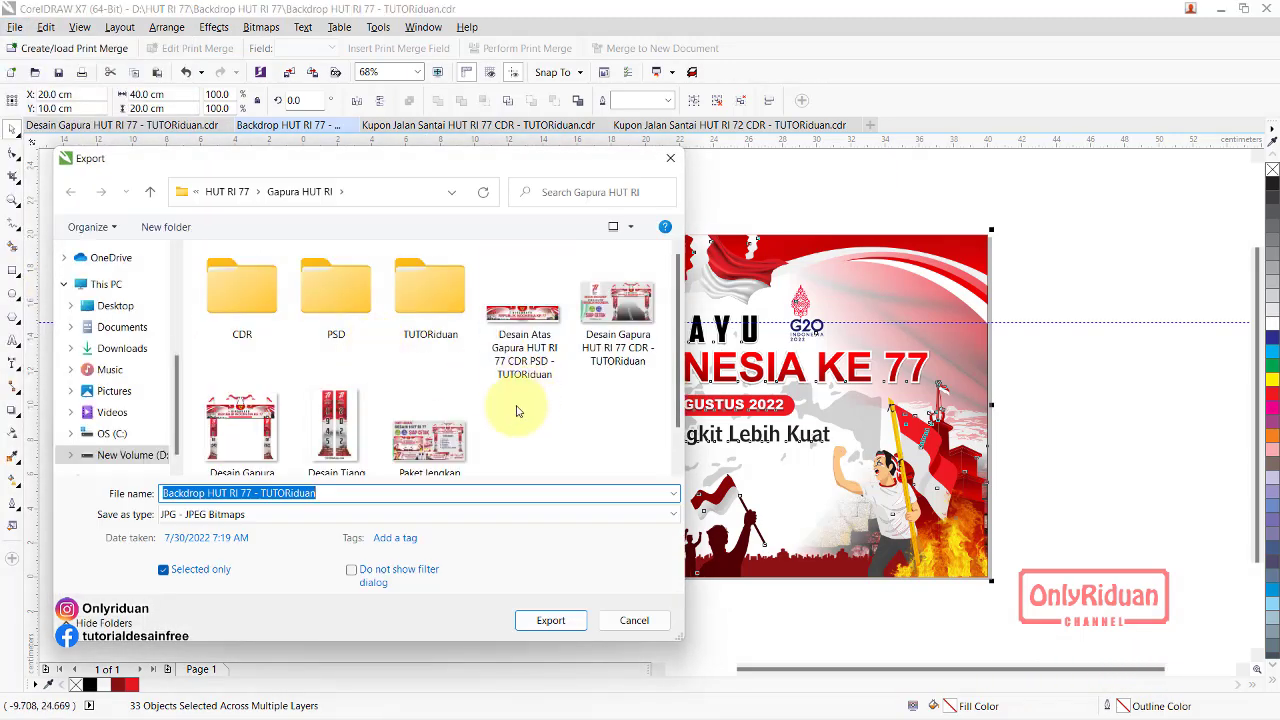
{"action": "left_click", "coordinate": [166, 226]}
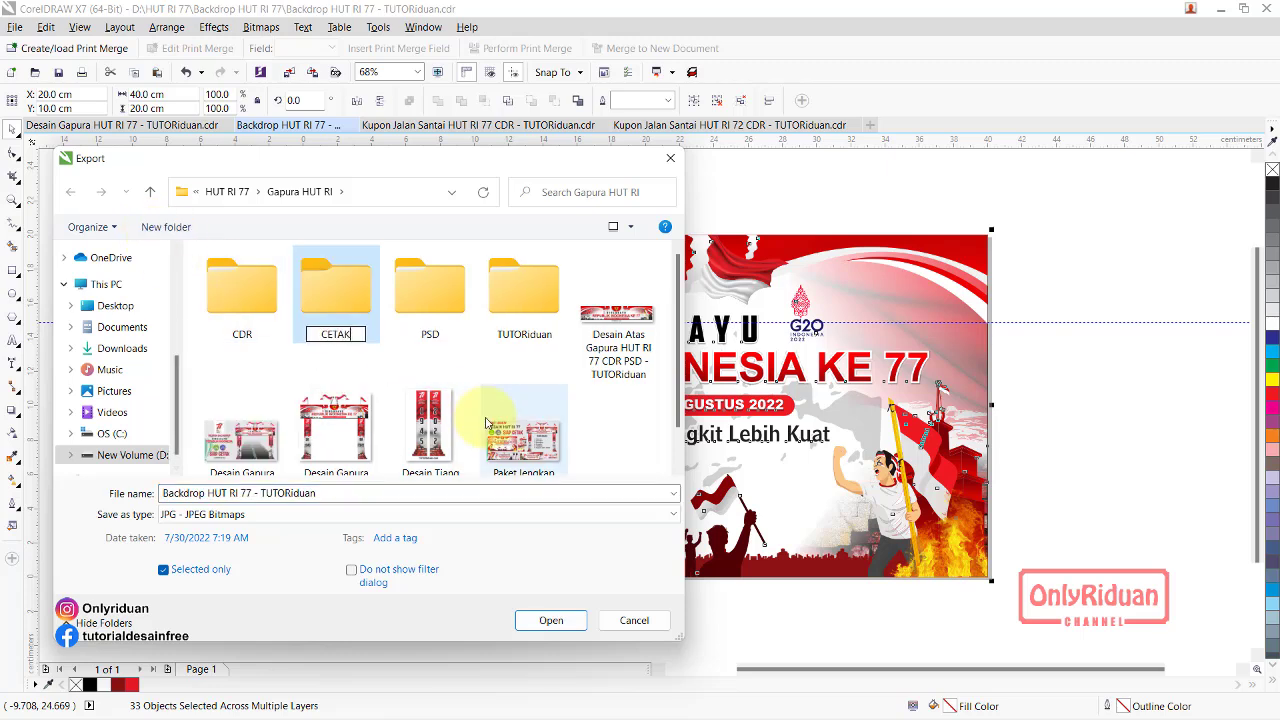
{"action": "double_click", "coordinate": [338, 300]}
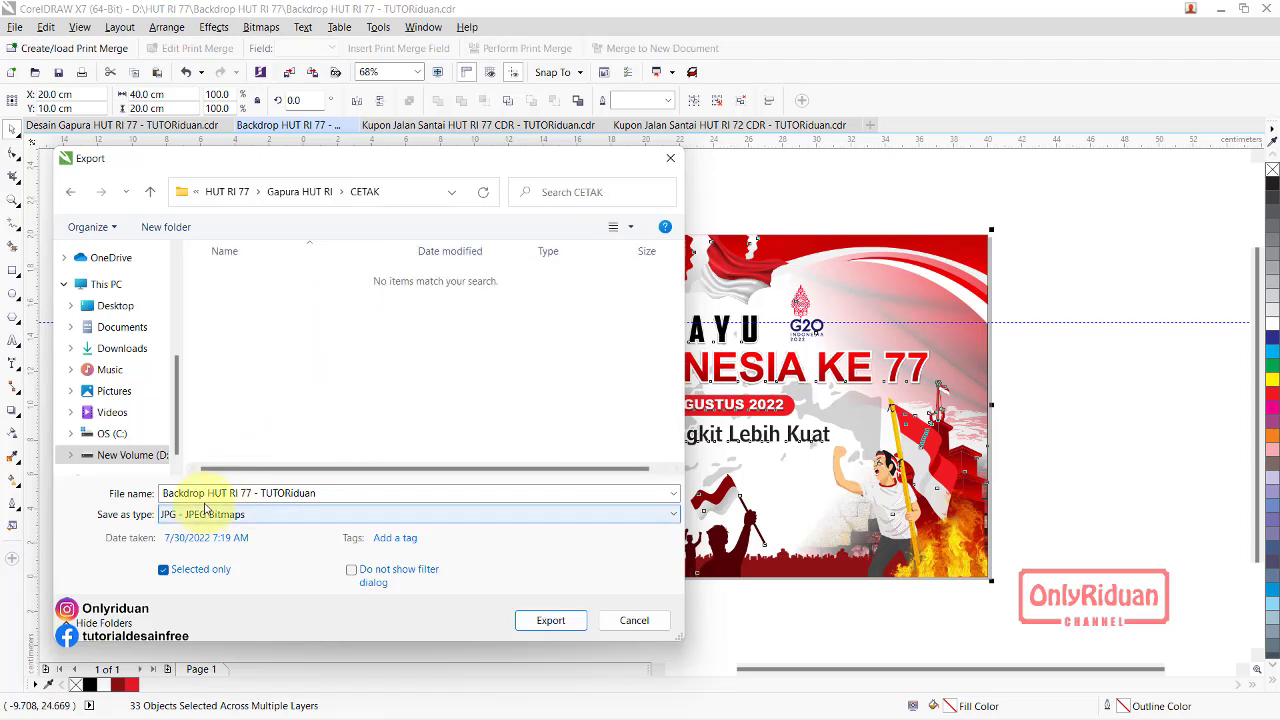
Name the JPG export "Banner 2x4m 1 lembar MA", turn off Selected only, and proceed to the JPEG settings
{"action": "left_click", "coordinate": [262, 493]}
{"action": "left_click", "coordinate": [261, 493]}
{"action": "left_click", "coordinate": [118, 493]}
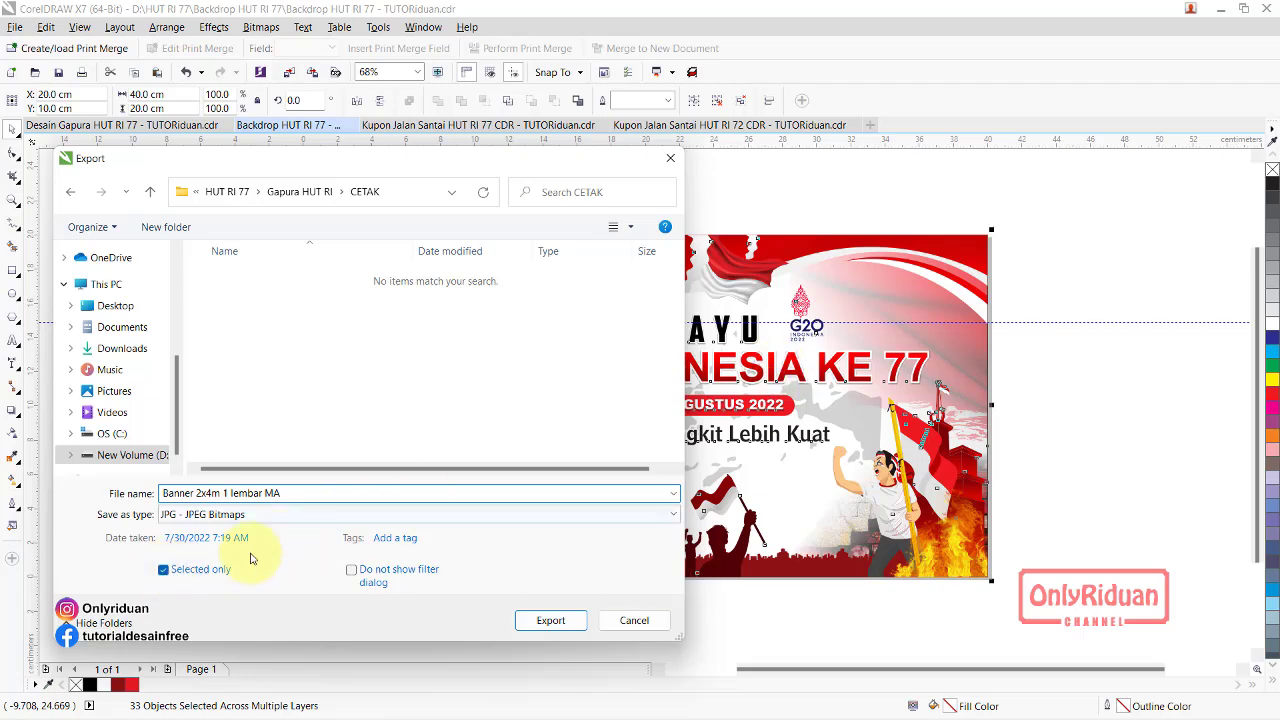
{"action": "left_click", "coordinate": [170, 571]}
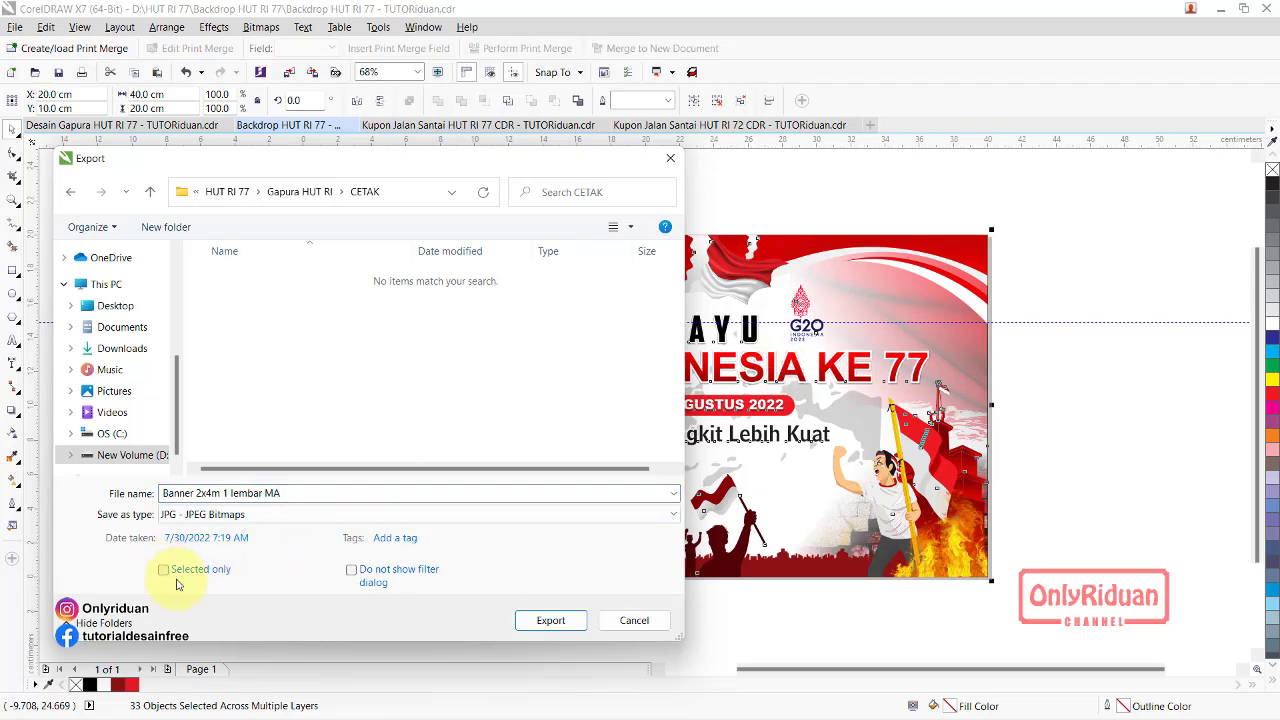
{"action": "left_click", "coordinate": [549, 621]}
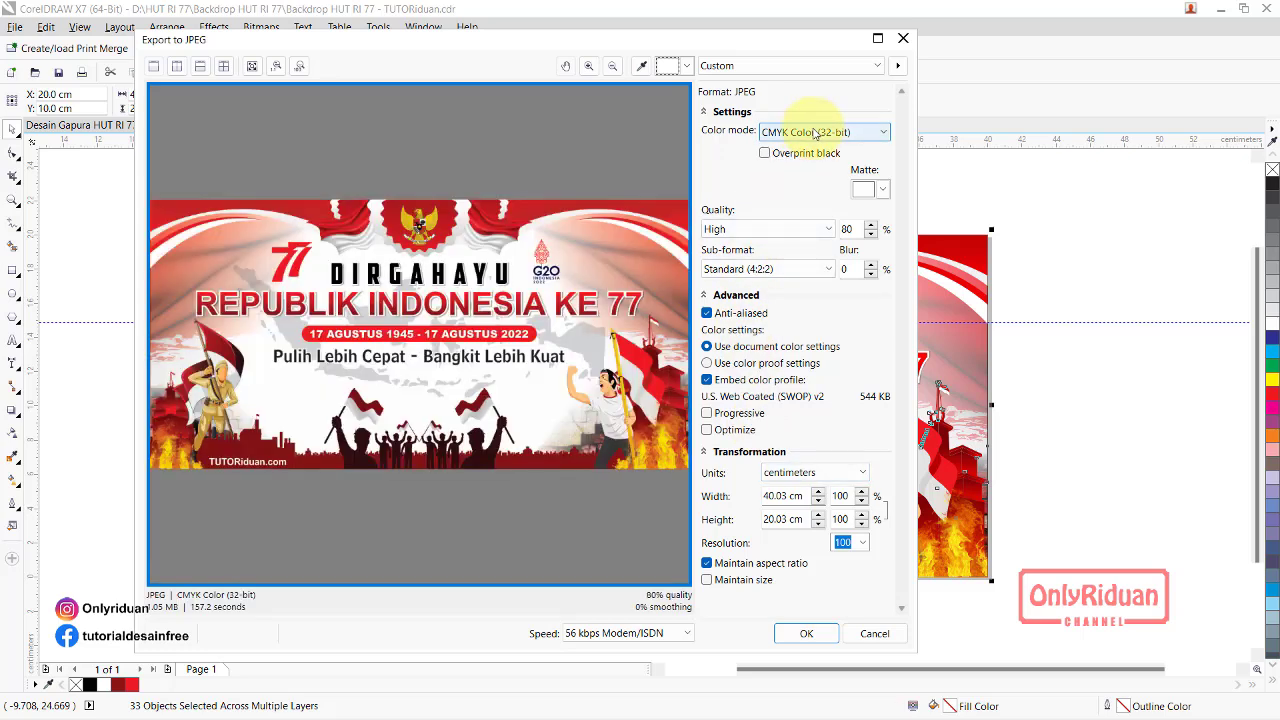
Set the JPEG export width to 400 cm with the aspect ratio maintained, keeping the resolution at 100
{"action": "left_click", "coordinate": [864, 543]}
{"action": "left_click", "coordinate": [864, 543]}
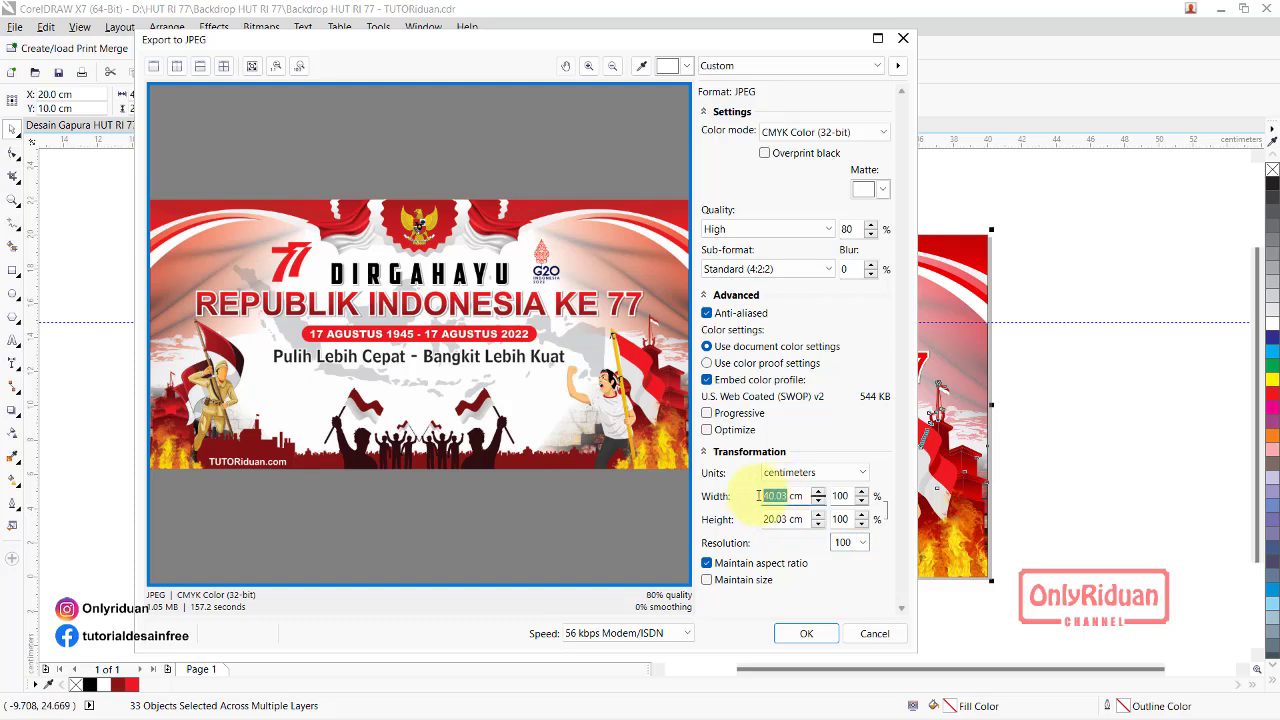
{"action": "left_click", "coordinate": [777, 518]}
{"action": "key", "text": "shift+Tab"}
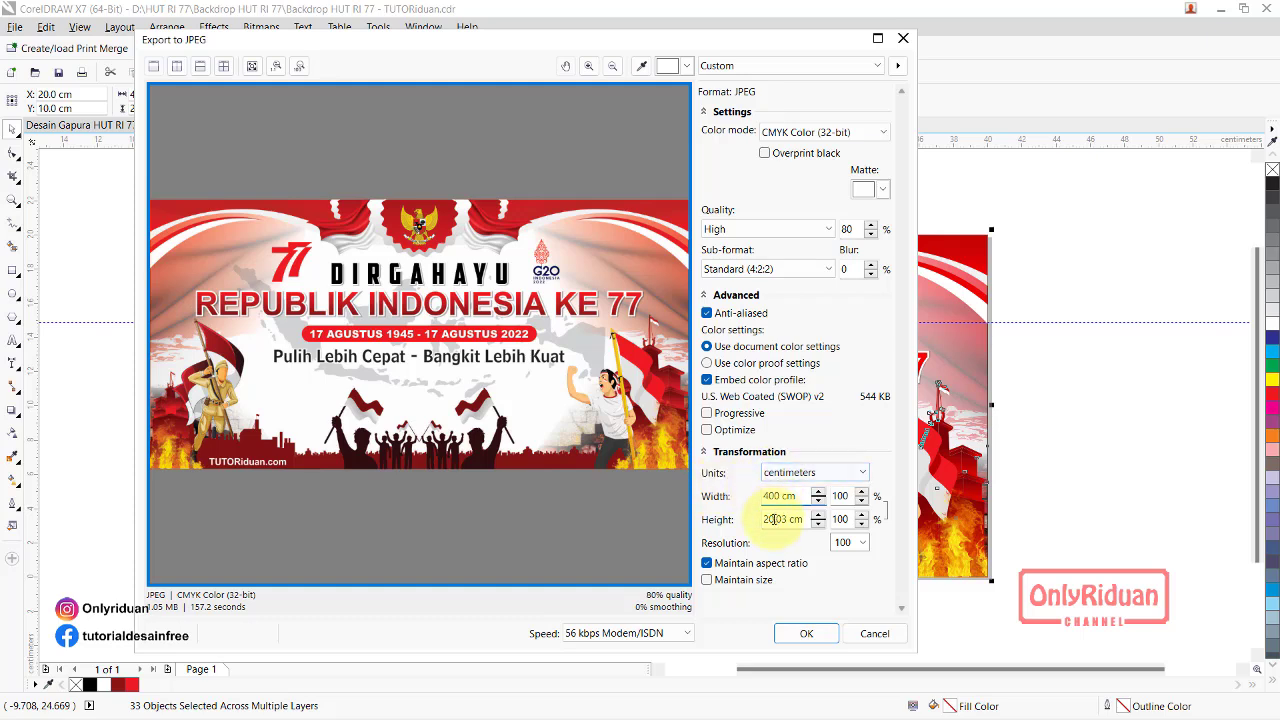
{"action": "left_click", "coordinate": [773, 519]}
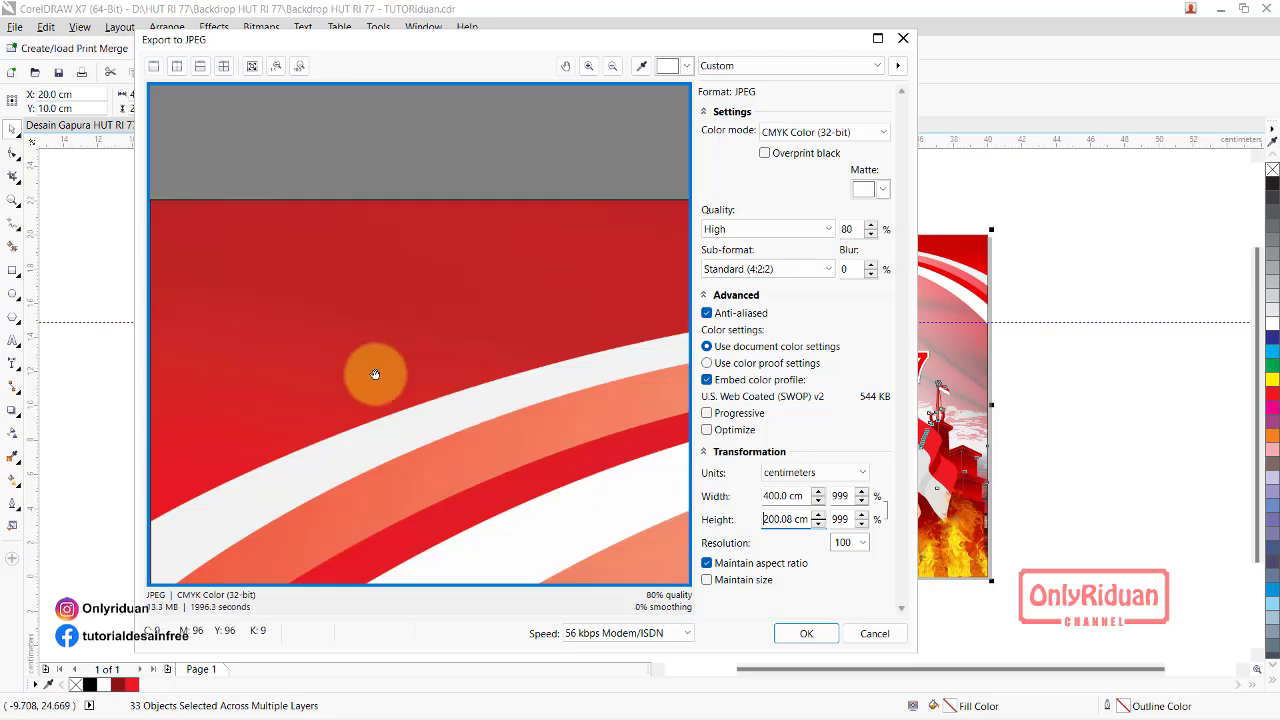
Check the sharpness of the backdrop's lettering and edges in the export preview, and complete the JPEG export
{"action": "left_click_drag", "start_coordinate": [389, 340], "coordinate": [200, 300]}
{"action": "scroll", "coordinate": [265, 298], "scroll_direction": "down", "scroll_amount": 1}
{"action": "scroll", "coordinate": [397, 358], "scroll_direction": "down", "scroll_amount": 1}
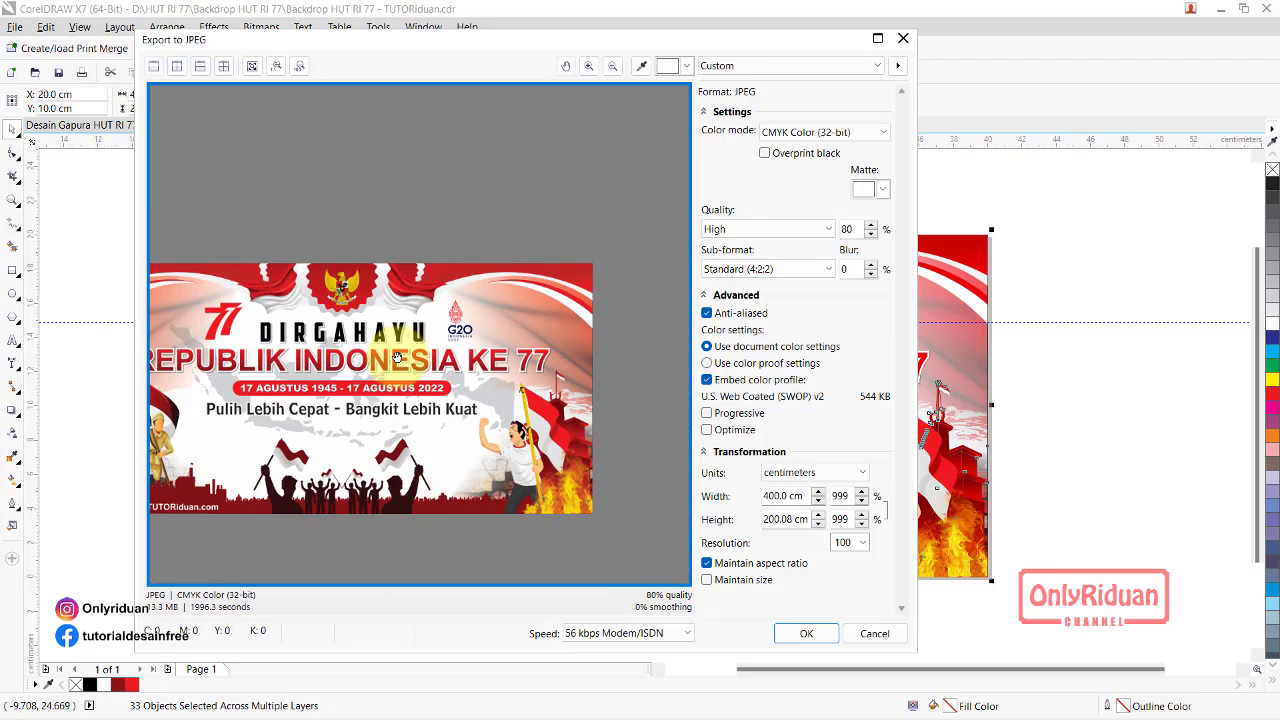
{"action": "scroll", "coordinate": [397, 358], "scroll_direction": "up", "scroll_amount": 2}
{"action": "scroll", "coordinate": [388, 277], "scroll_direction": "up", "scroll_amount": 1}
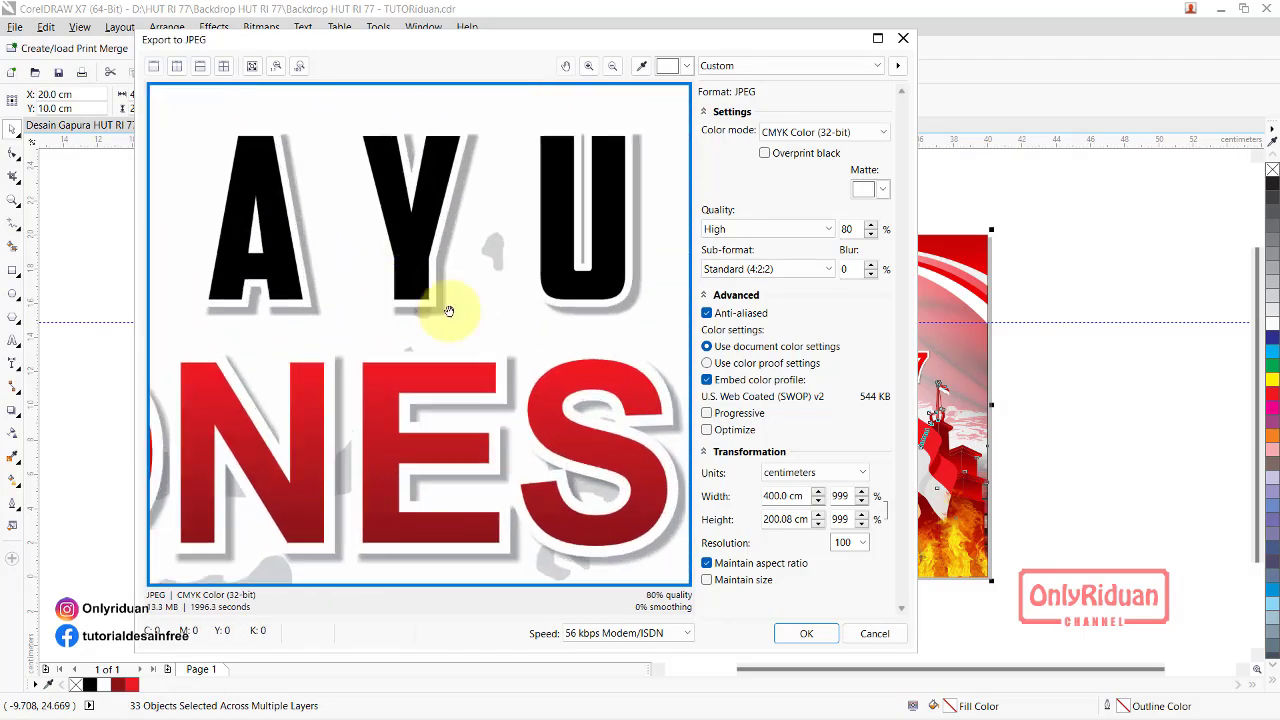
{"action": "scroll", "coordinate": [449, 311], "scroll_direction": "down", "scroll_amount": 3}
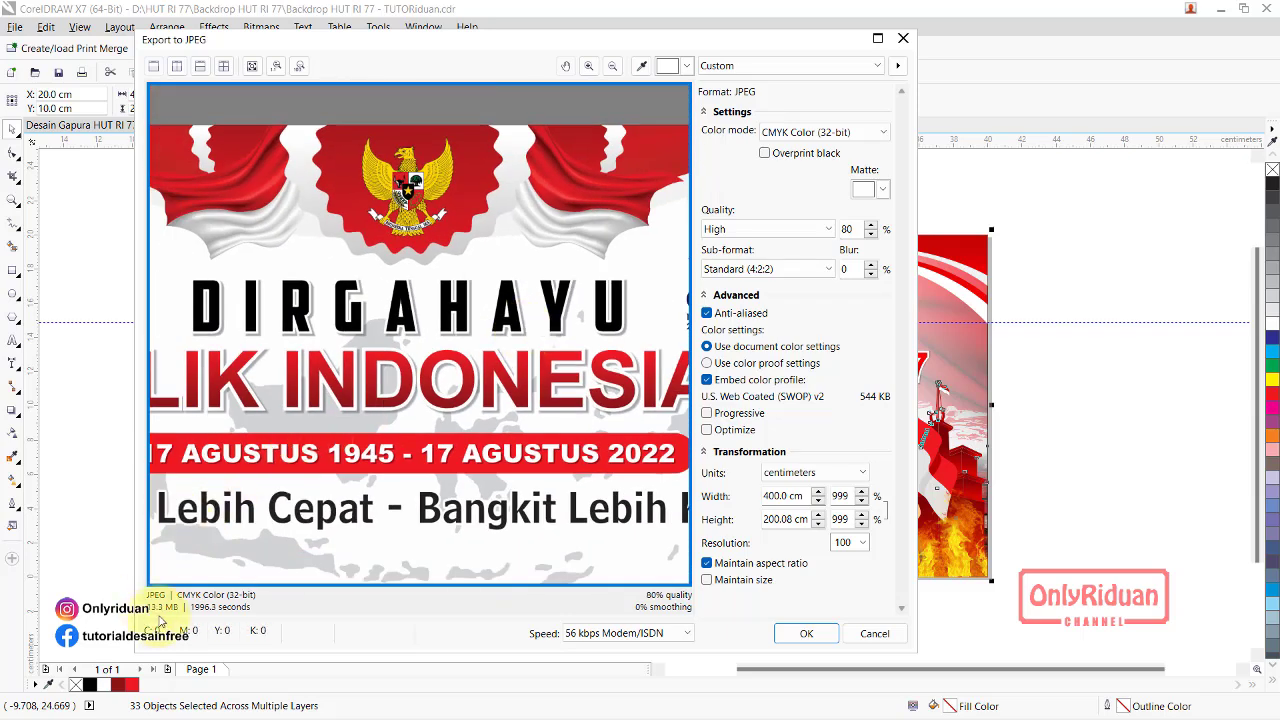
{"action": "left_click", "coordinate": [806, 634]}
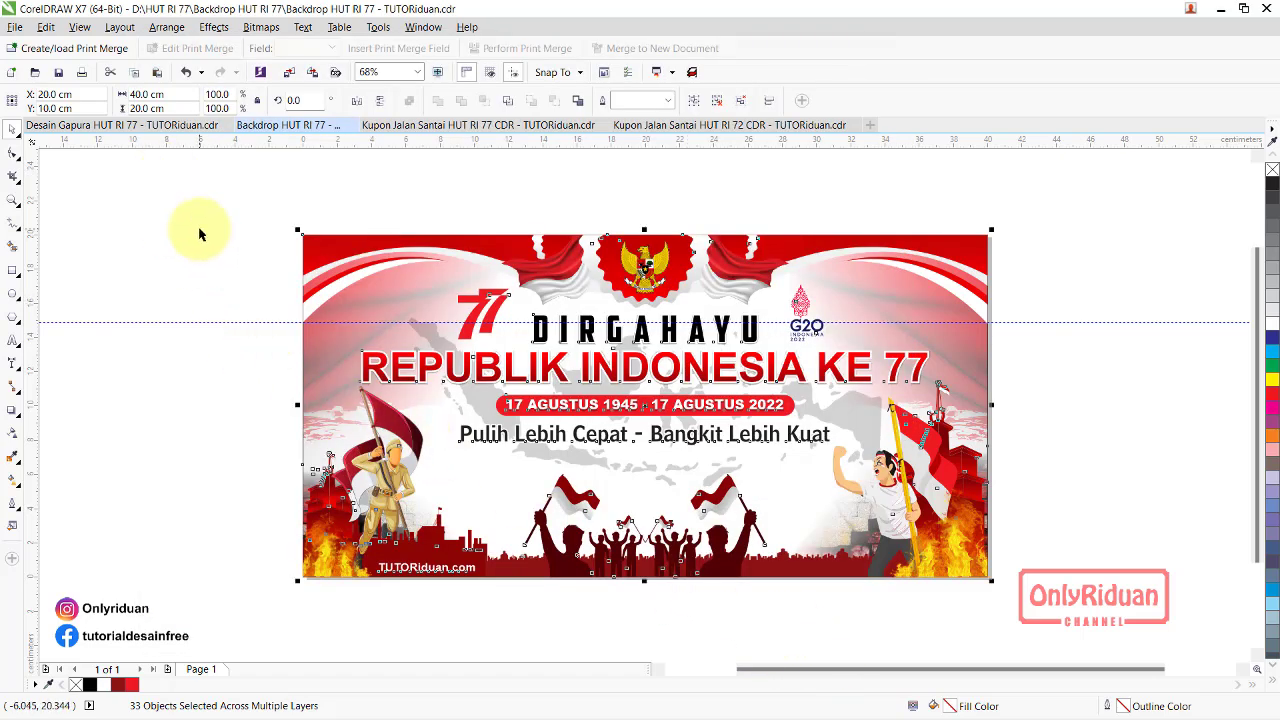
Switch to the Desain Gapura HUT RI 77 document and select the top banner artwork on page 2
{"action": "left_click", "coordinate": [125, 126]}
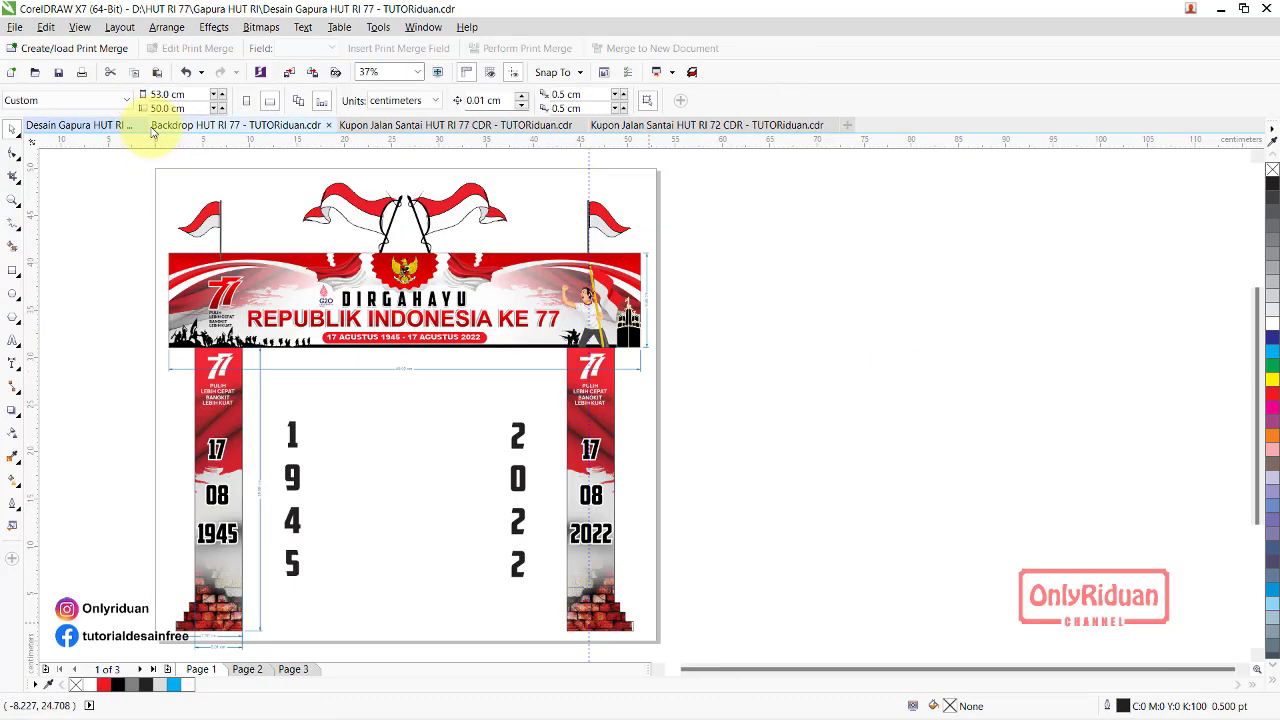
{"action": "left_click", "coordinate": [248, 670]}
{"action": "left_click_drag", "start_coordinate": [134, 293], "coordinate": [666, 497]}
On page 3, nudge the 2022 pillar rightward to X 15.555 cm to widen the gap, and select both pillars
{"action": "left_click", "coordinate": [295, 669]}
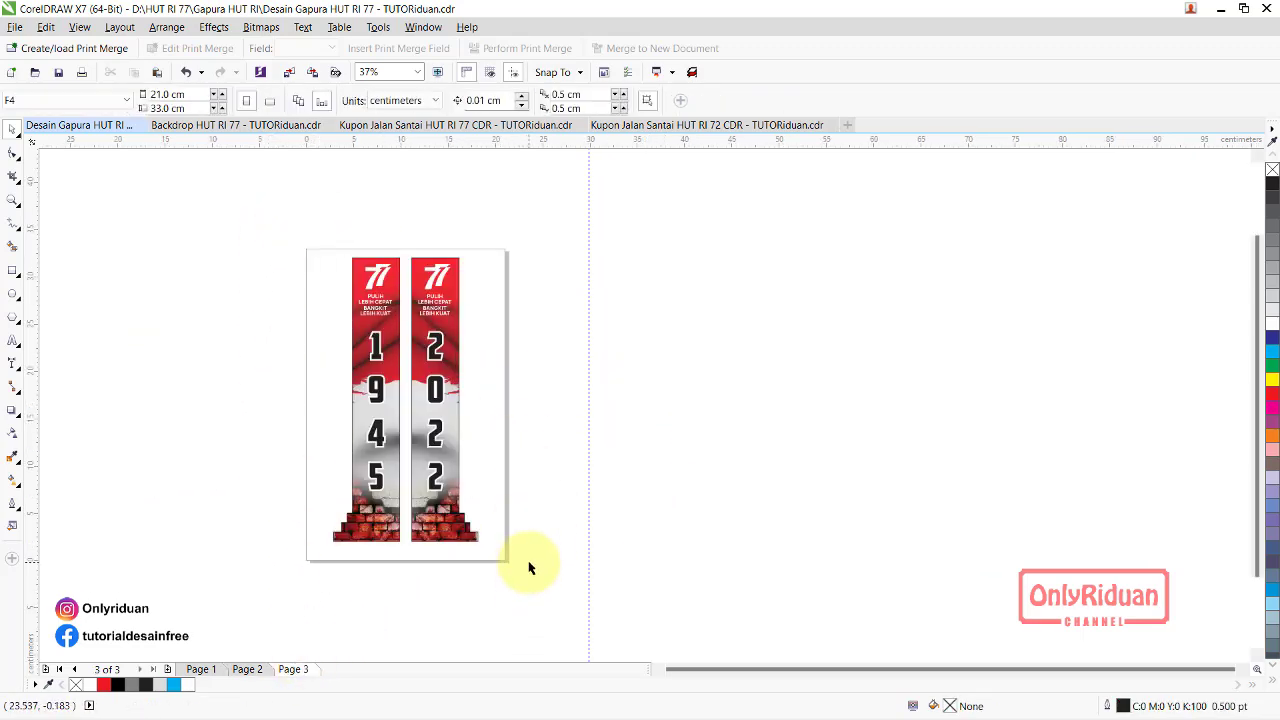
{"action": "left_click", "coordinate": [457, 520]}
{"action": "left_click_drag", "start_coordinate": [552, 572], "coordinate": [404, 237]}
{"action": "key", "text": "Right"}
{"action": "key", "text": "Right"}
{"action": "key", "text": "Right"}
{"action": "key", "text": "Right"}
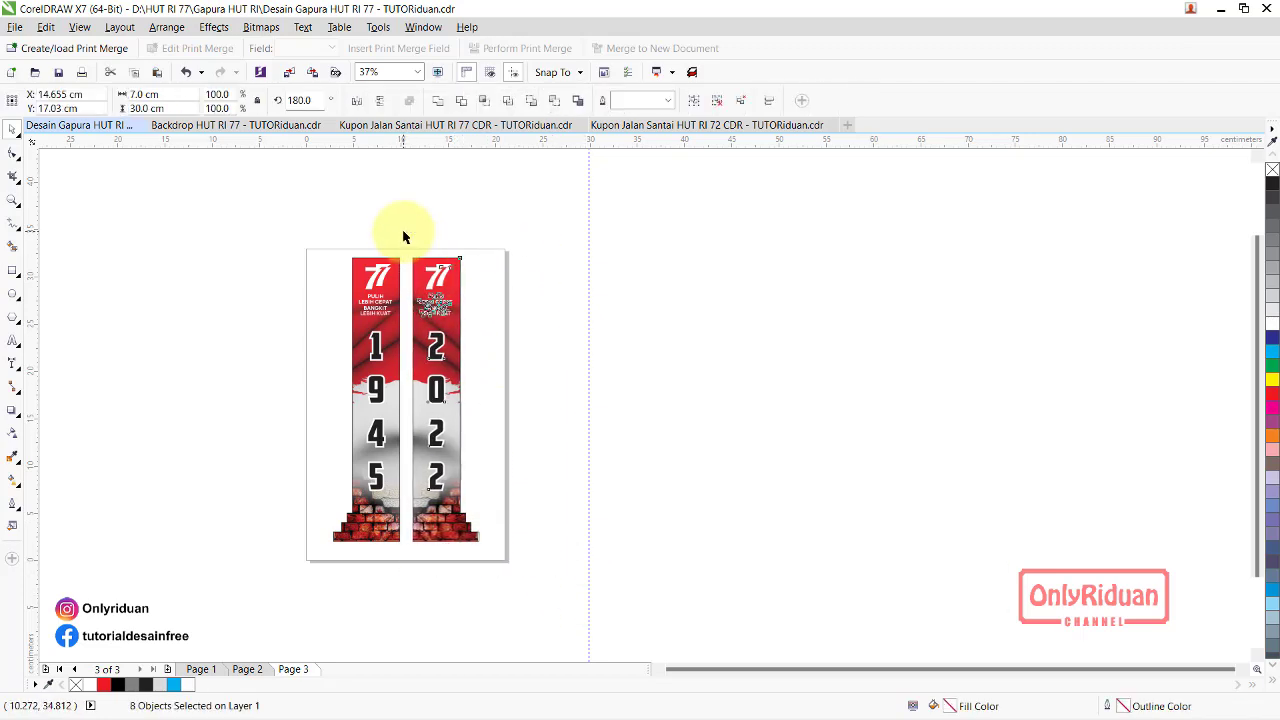
{"action": "key", "text": "Right"}
{"action": "key", "text": "Right"}
{"action": "key", "text": "Right"}
{"action": "key", "text": "Right"}
{"action": "key", "text": "Right"}
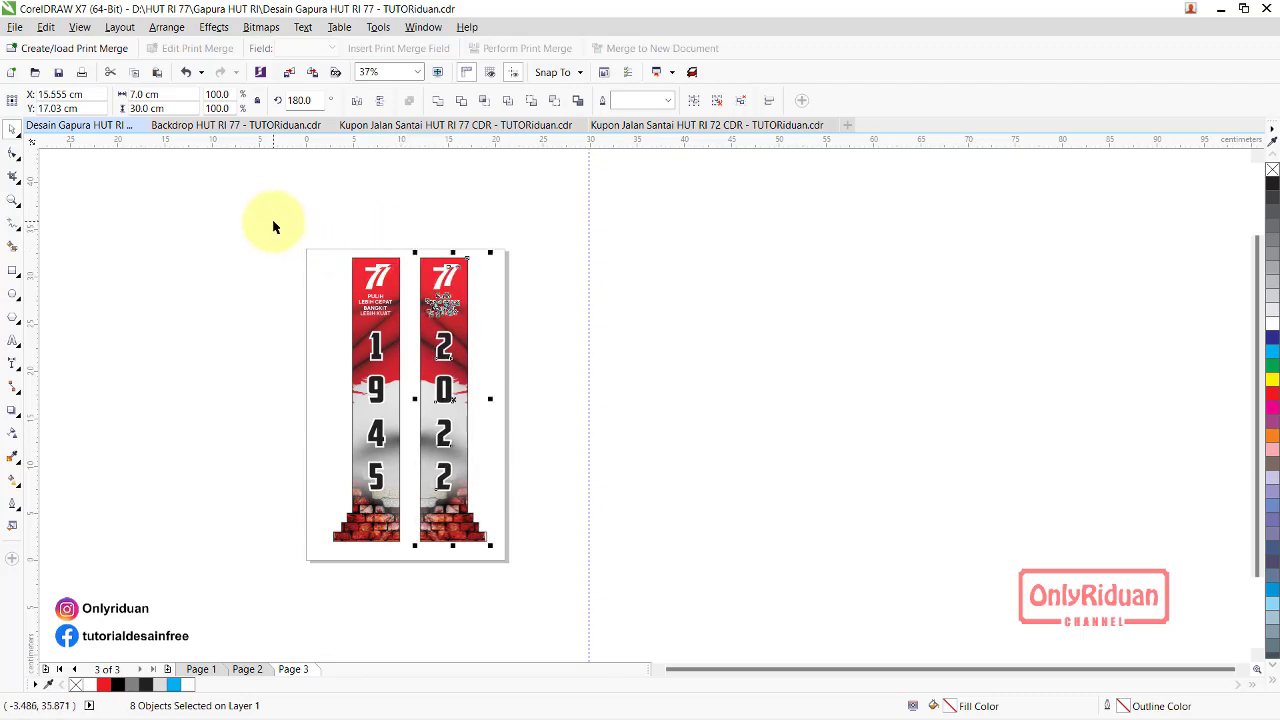
{"action": "left_click_drag", "start_coordinate": [274, 223], "coordinate": [573, 576]}
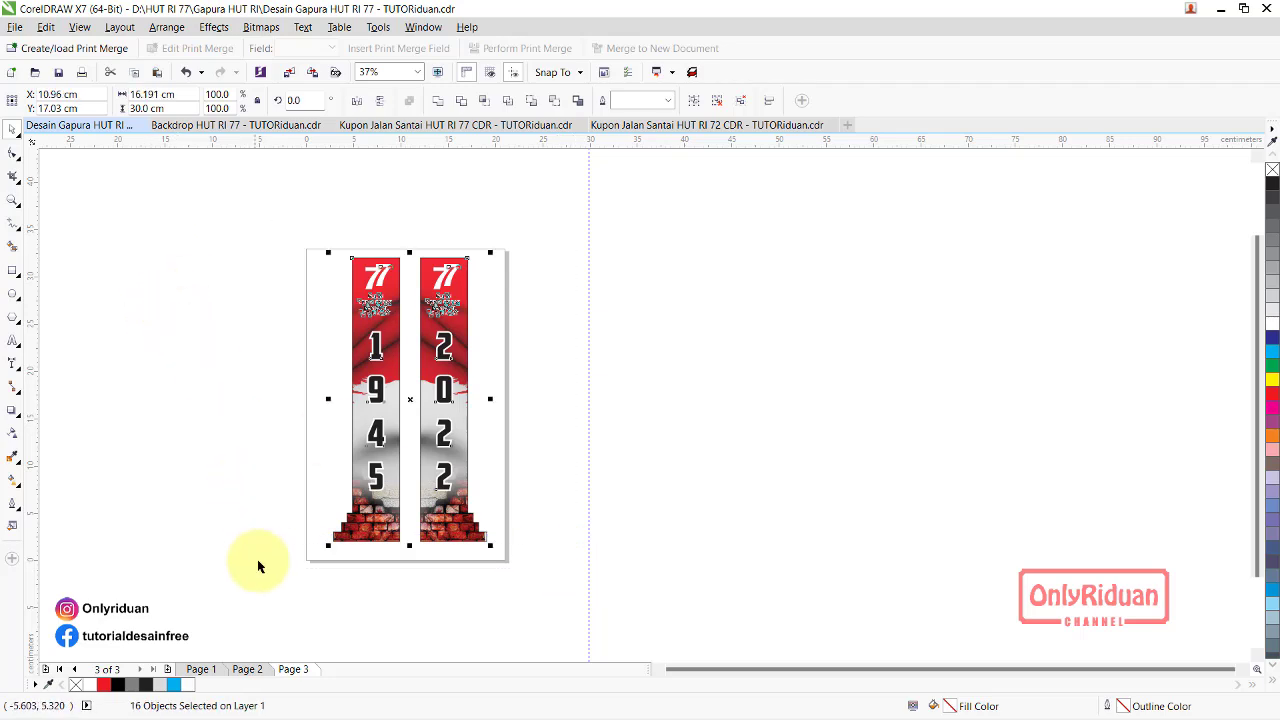
Select the entire top banner on page 2 and start exporting it as a JPG
{"action": "left_click", "coordinate": [247, 669]}
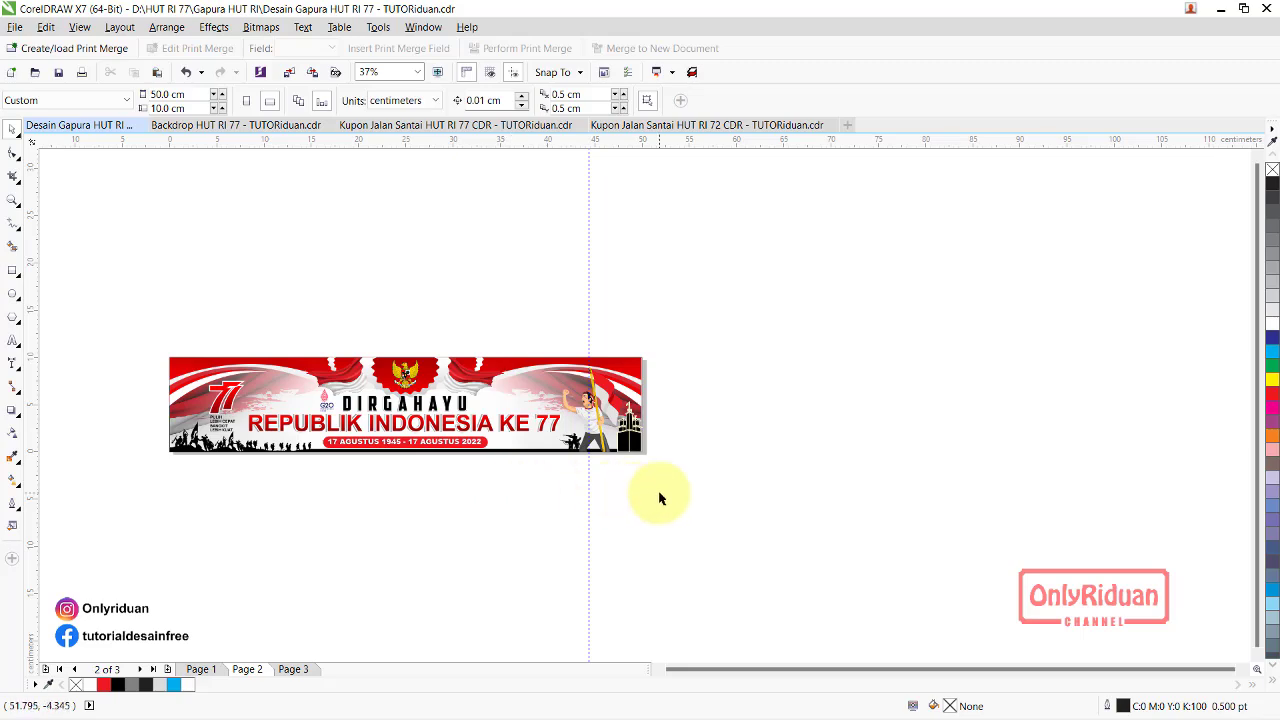
{"action": "left_click_drag", "start_coordinate": [724, 490], "coordinate": [118, 297]}
{"action": "left_click", "coordinate": [14, 27]}
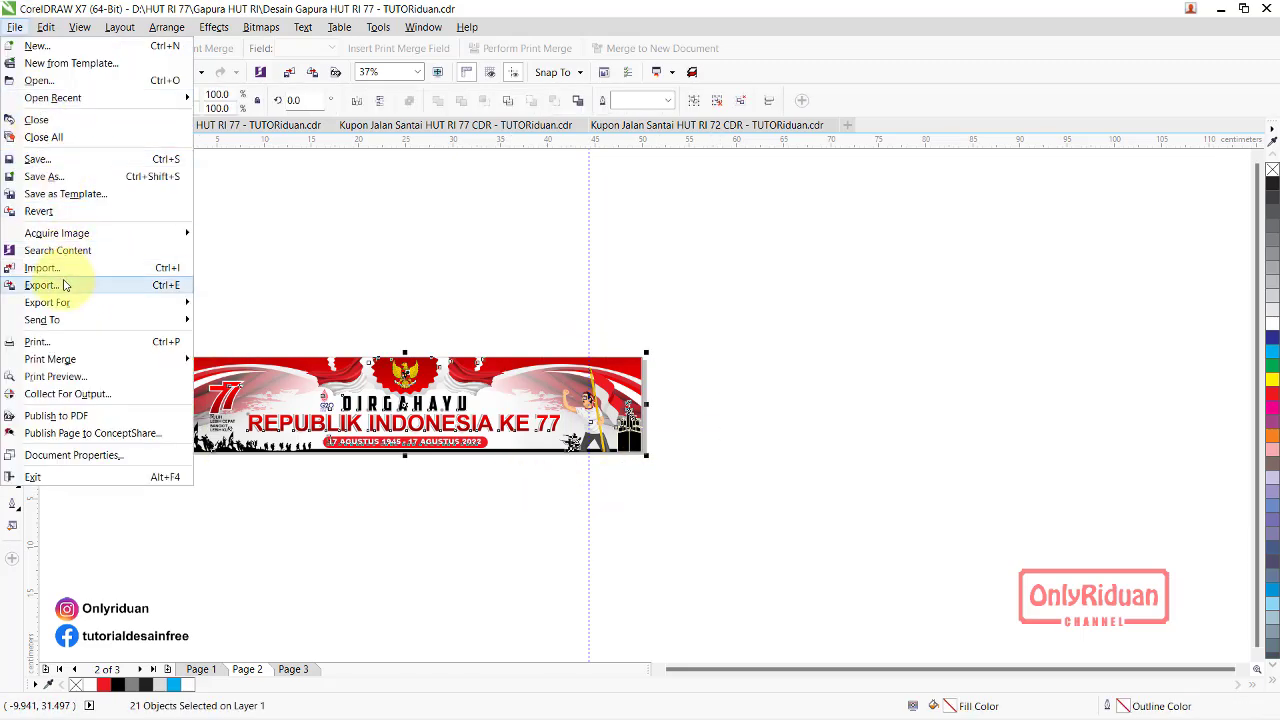
{"action": "left_click", "coordinate": [66, 285]}
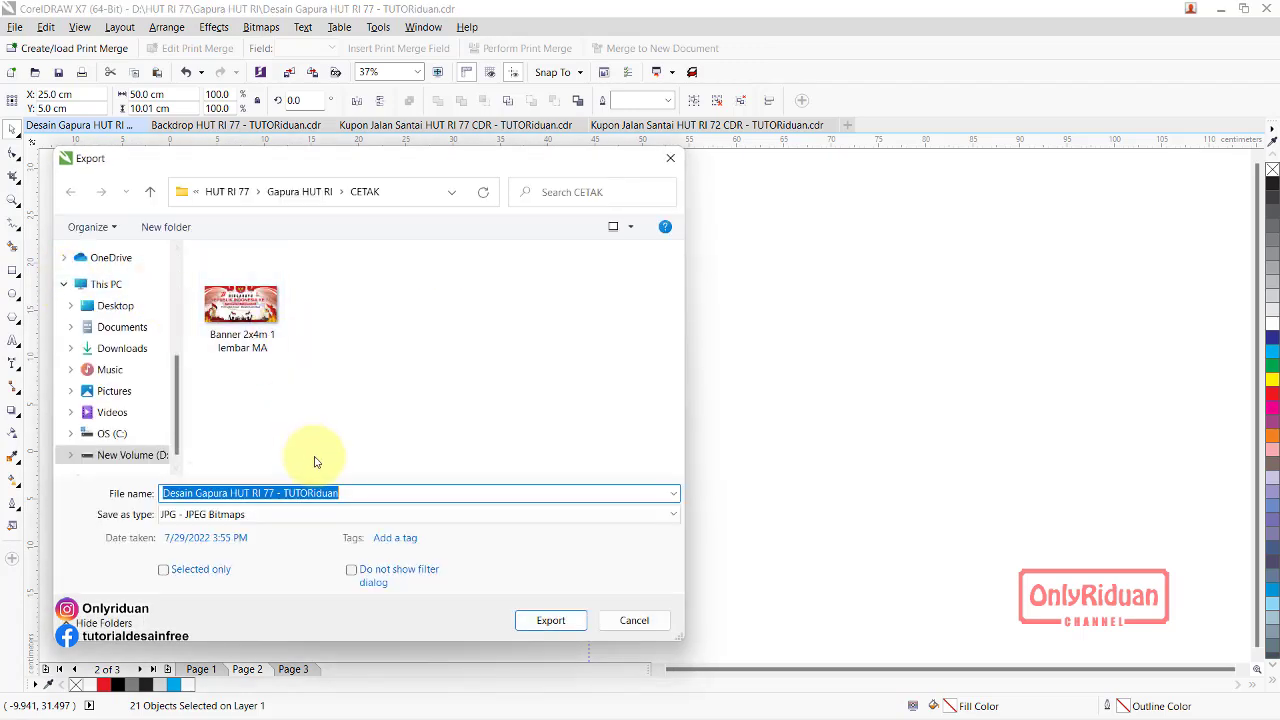
Reuse the existing banner's file name for the gate banner export and change it to "Banner 1x5m 1 lembar MA"
{"action": "left_click", "coordinate": [263, 493]}
{"action": "left_click", "coordinate": [241, 305]}
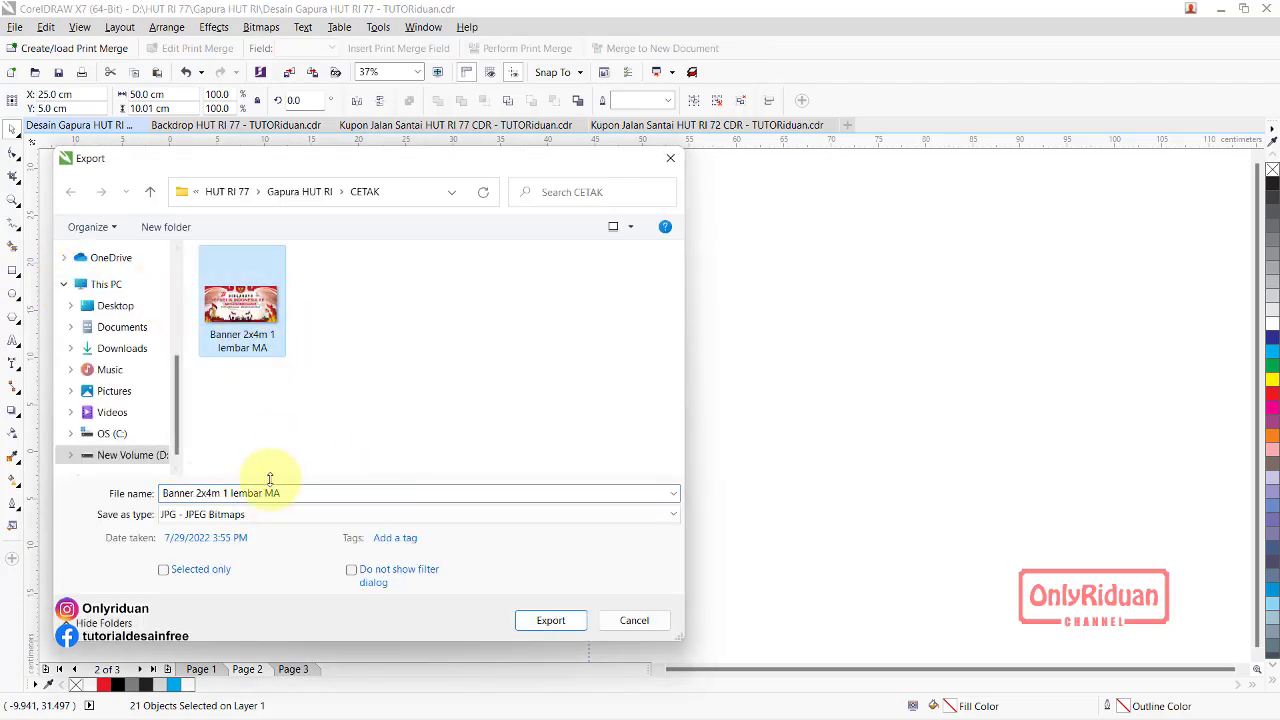
{"action": "left_click", "coordinate": [198, 492]}
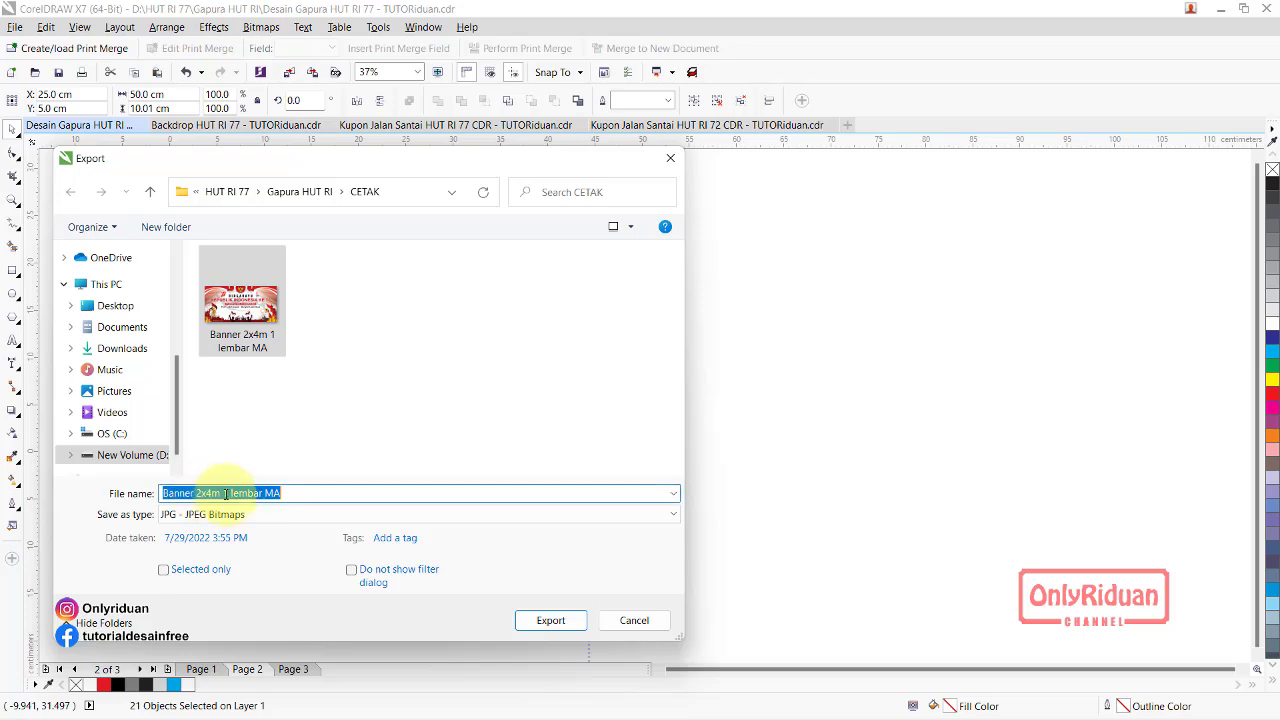
{"action": "left_click", "coordinate": [204, 493]}
{"action": "key", "text": "BackSpace"}
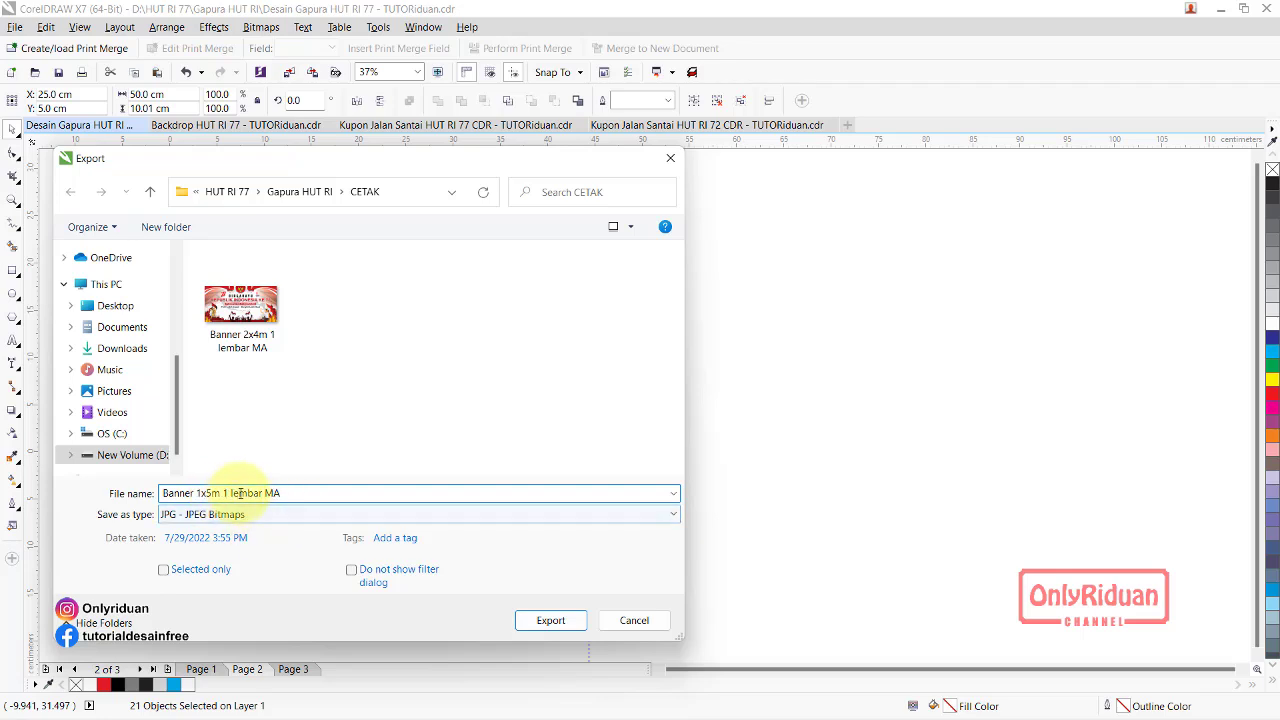
Shorten the gate banner's export file name to "Banner 1x5m 1 lembar" and proceed to the JPEG export settings
{"action": "left_click", "coordinate": [294, 492]}
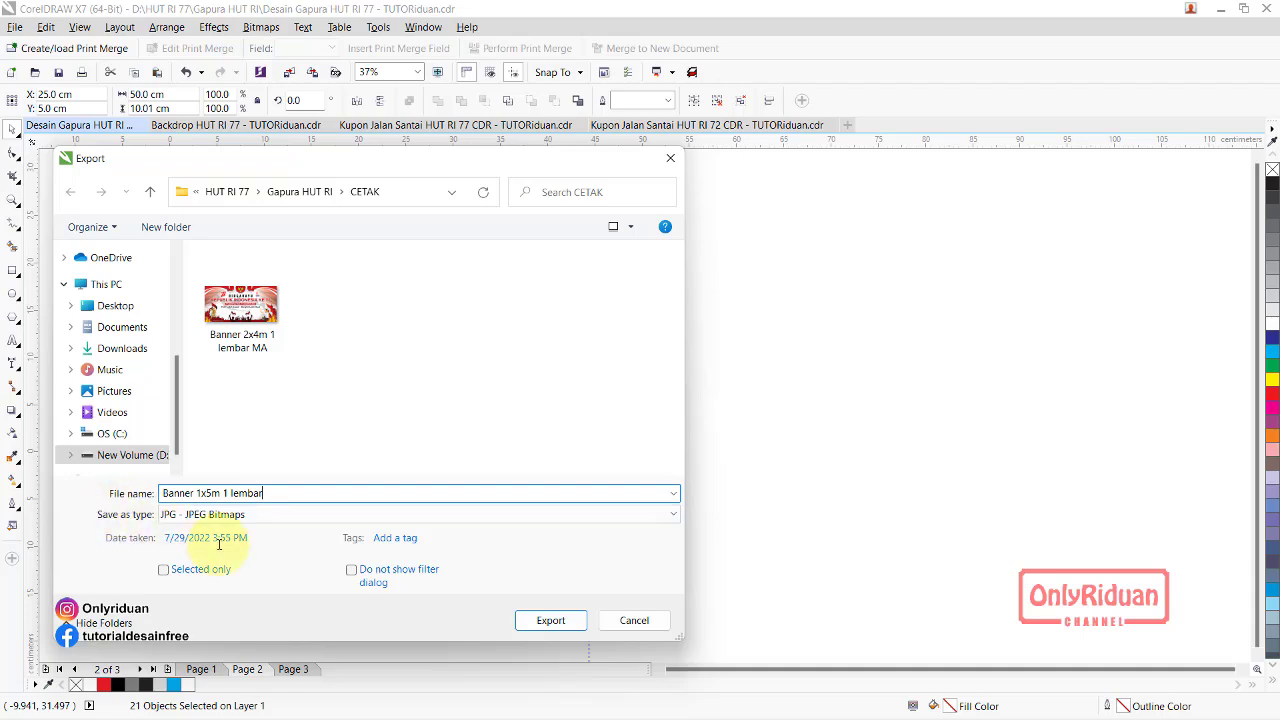
{"action": "left_click", "coordinate": [551, 622]}
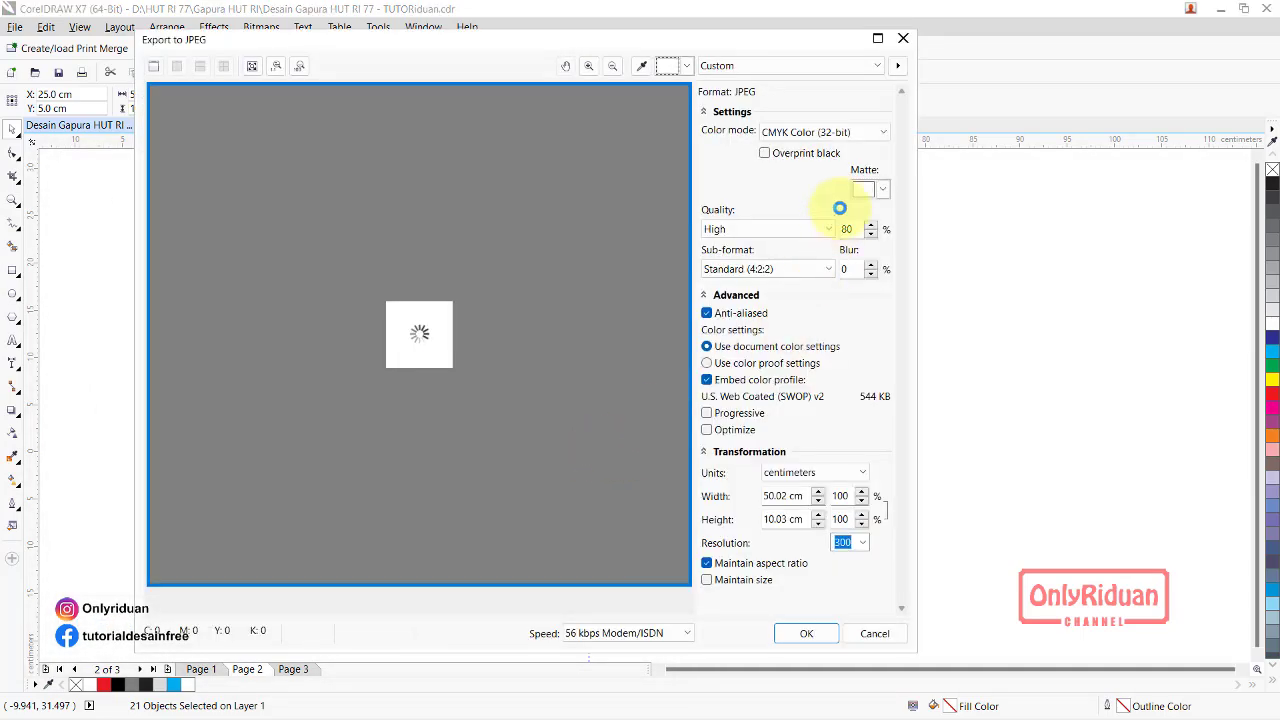
Set the JPEG export's resolution to 100 and its width to 500 cm, keeping the aspect ratio
{"action": "left_click", "coordinate": [862, 544]}
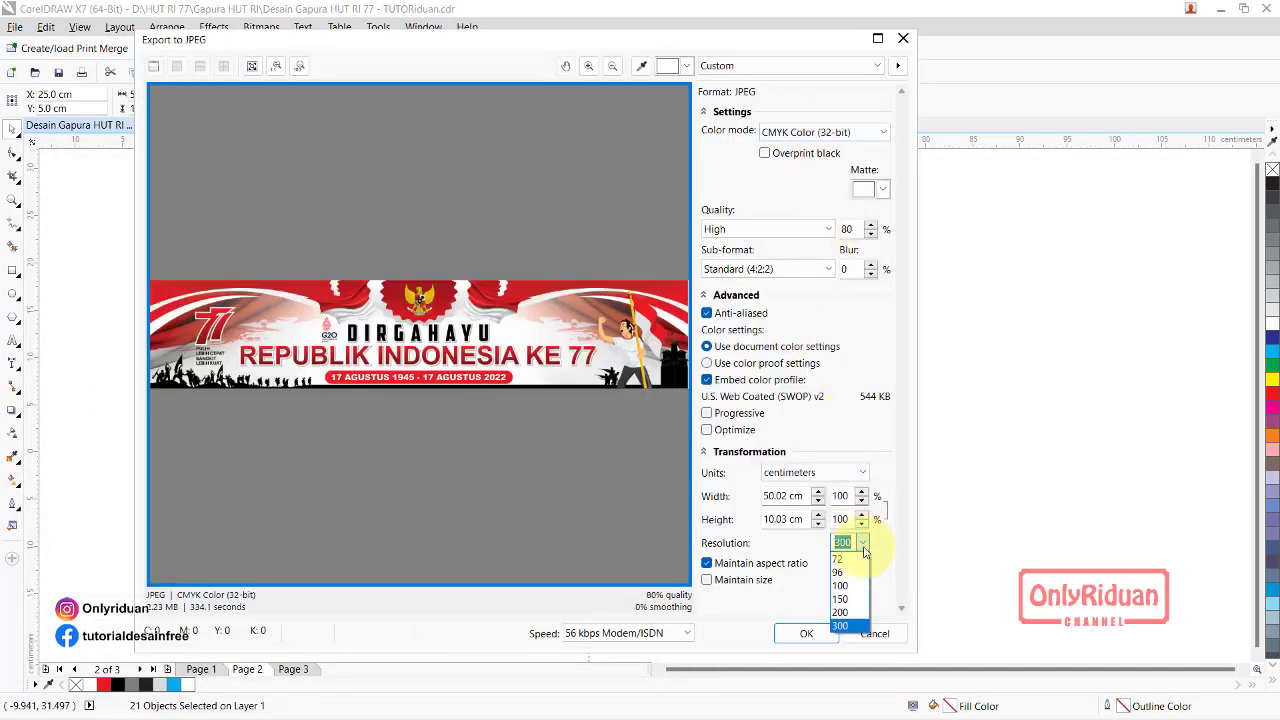
{"action": "left_click", "coordinate": [845, 585]}
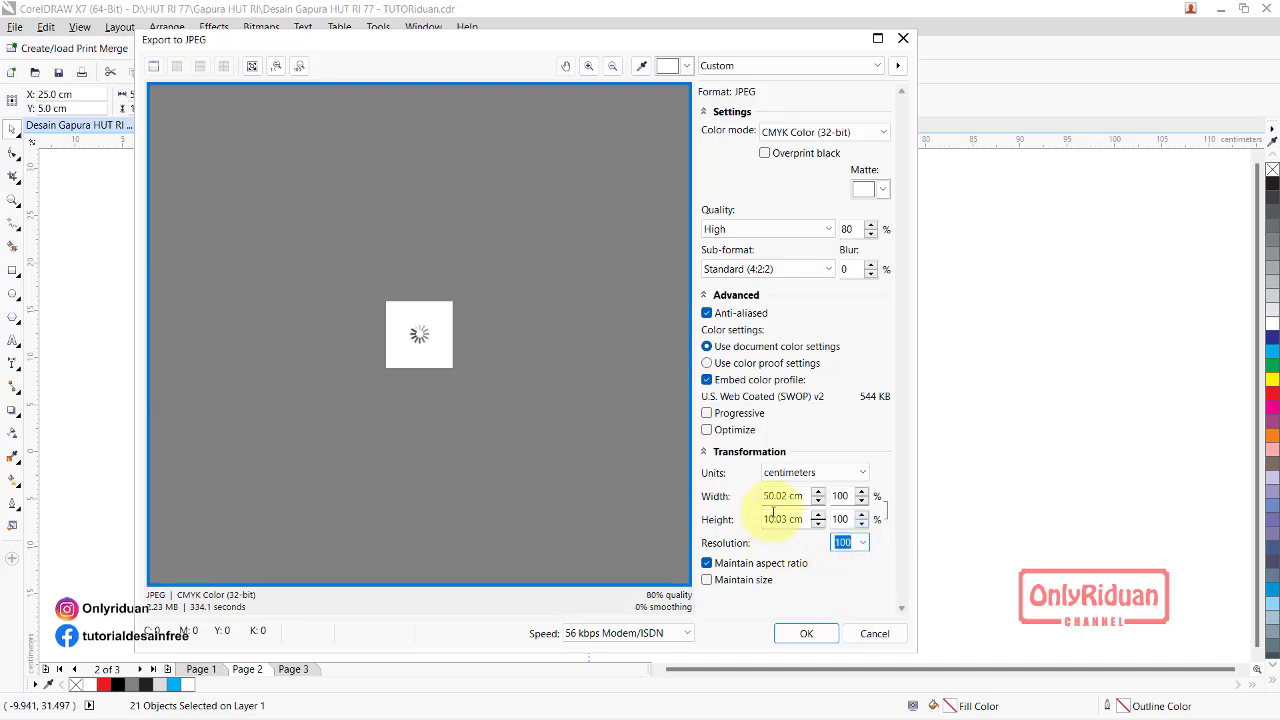
{"action": "left_click_drag", "start_coordinate": [789, 496], "coordinate": [757, 497]}
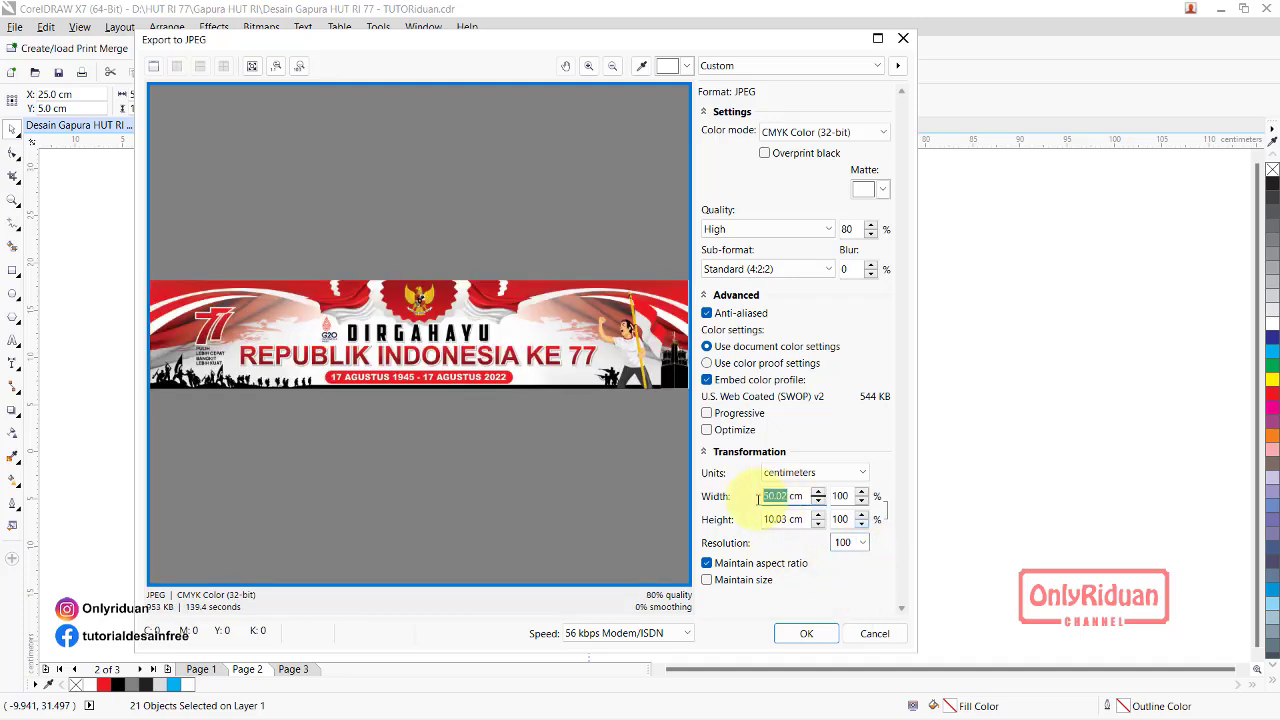
{"action": "type", "text": "500"}
{"action": "left_click", "coordinate": [765, 519]}
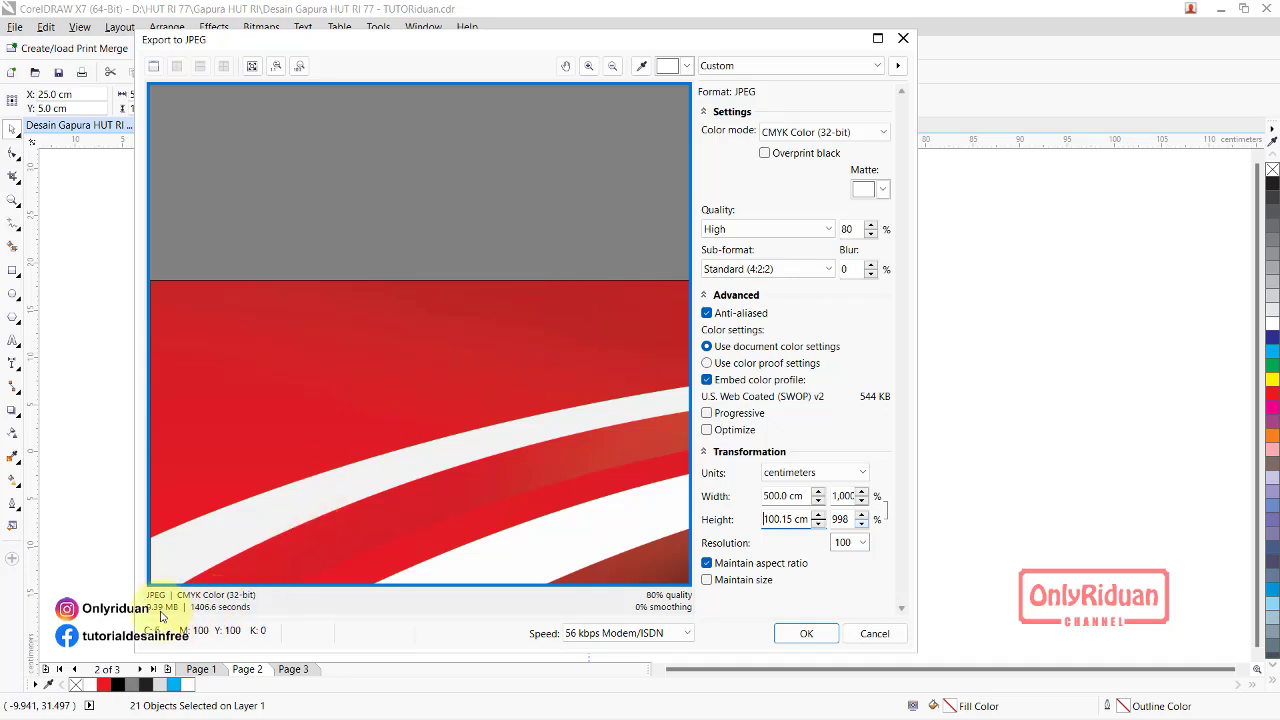
Inspect the enlarged banner across the export preview and confirm the JPEG export
{"action": "left_click_drag", "start_coordinate": [337, 457], "coordinate": [423, 349]}
{"action": "scroll", "coordinate": [366, 391], "scroll_direction": "down", "scroll_amount": 3}
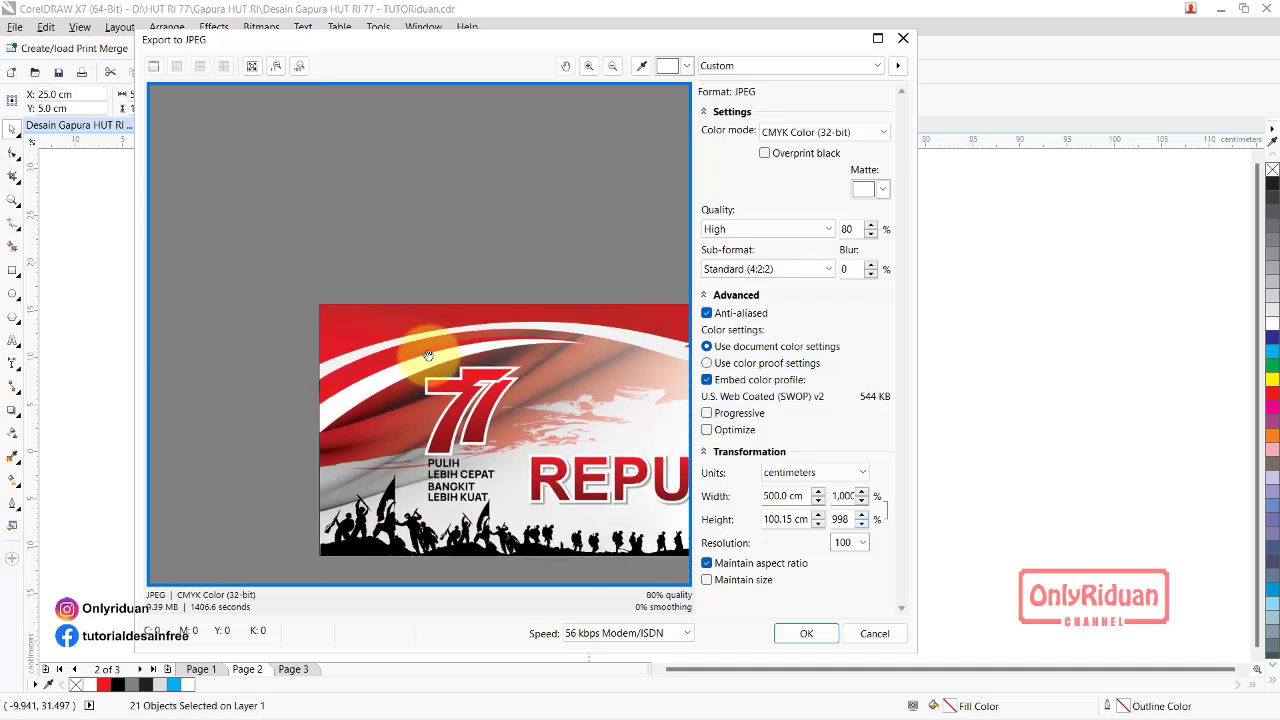
{"action": "left_click_drag", "start_coordinate": [329, 360], "coordinate": [121, 361]}
{"action": "left_click_drag", "start_coordinate": [492, 407], "coordinate": [319, 370]}
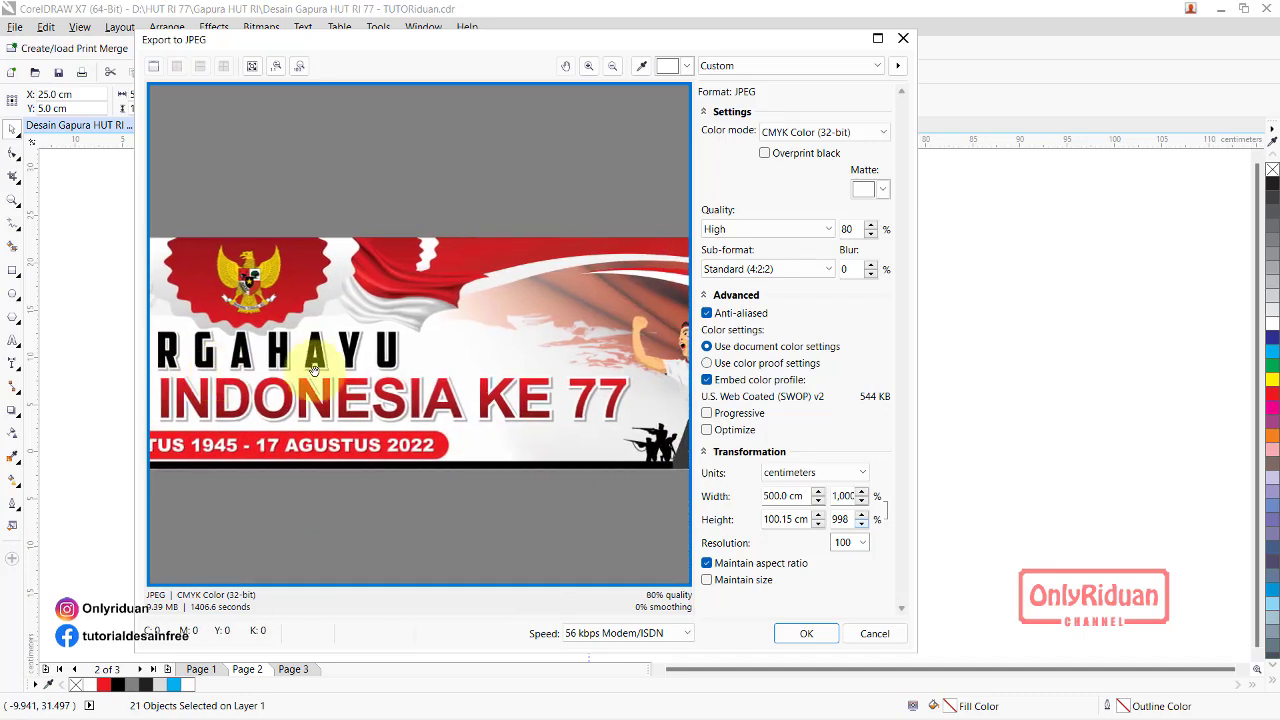
{"action": "mouse_move", "coordinate": [563, 323]}
{"action": "left_mouse_down"}
{"action": "mouse_move", "coordinate": [463, 360]}
{"action": "mouse_move", "coordinate": [394, 357]}
{"action": "mouse_move", "coordinate": [622, 346]}
{"action": "left_mouse_up"}
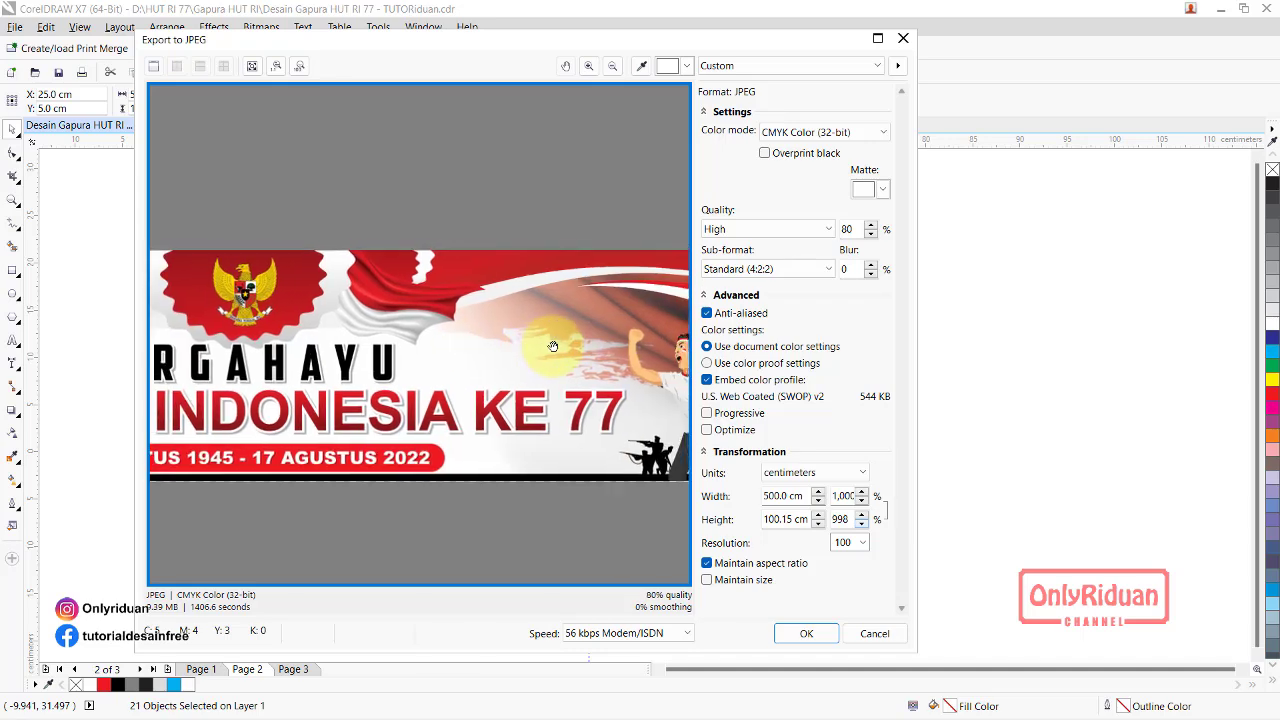
{"action": "left_click", "coordinate": [808, 633]}
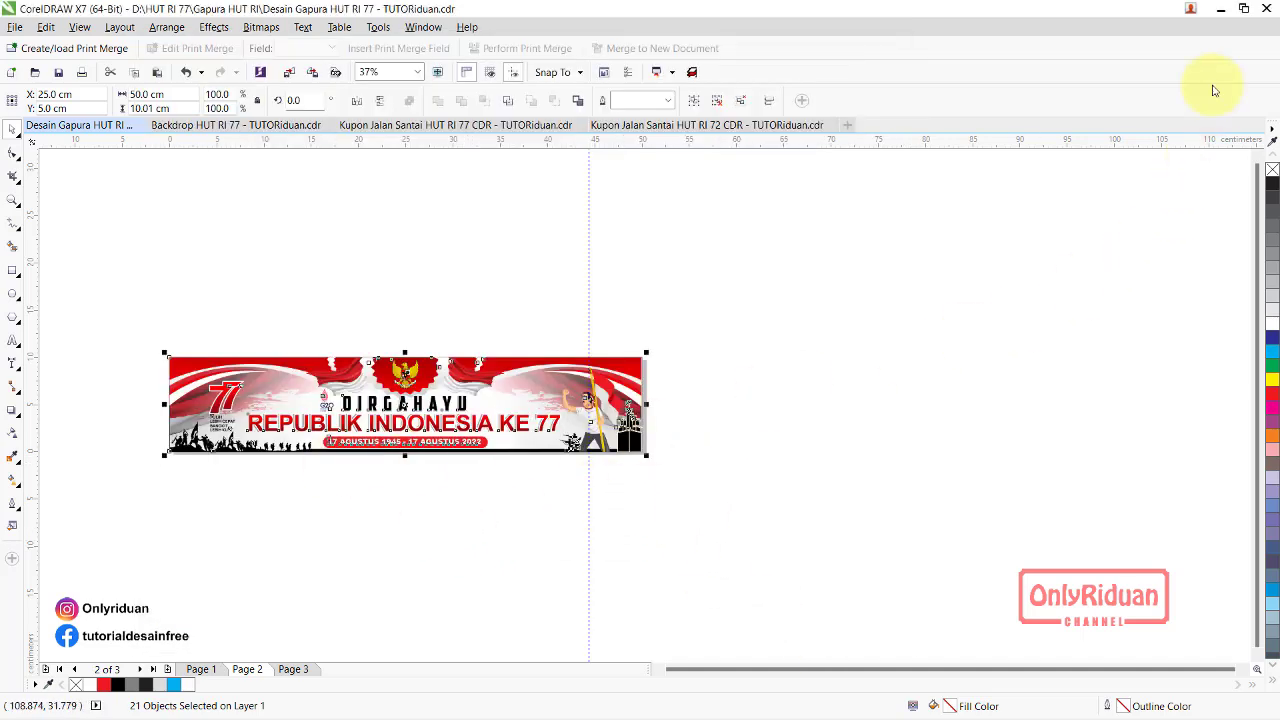
Switch to Photoshop, dock both gate PSD documents as tabs and bring the Desain Atas Gapura banner to the front
{"action": "left_click", "coordinate": [1220, 10]}
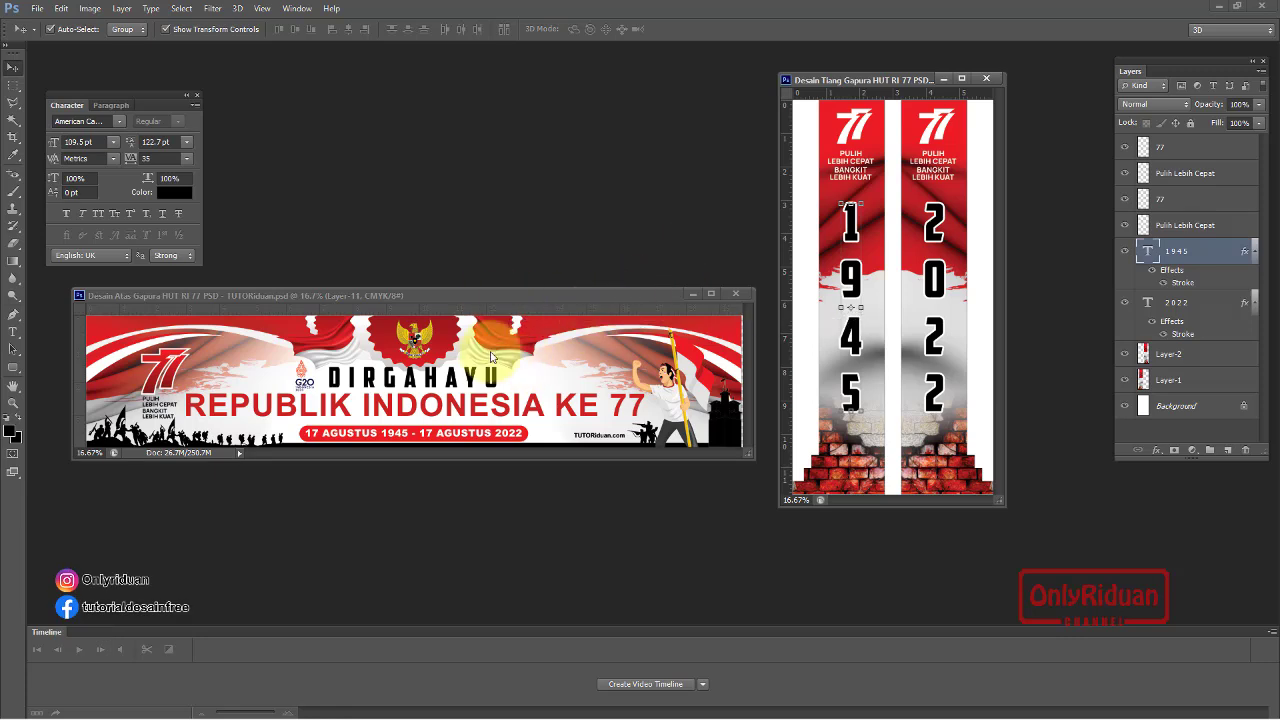
{"action": "left_click", "coordinate": [449, 294]}
{"action": "left_click_drag", "start_coordinate": [448, 295], "coordinate": [406, 51]}
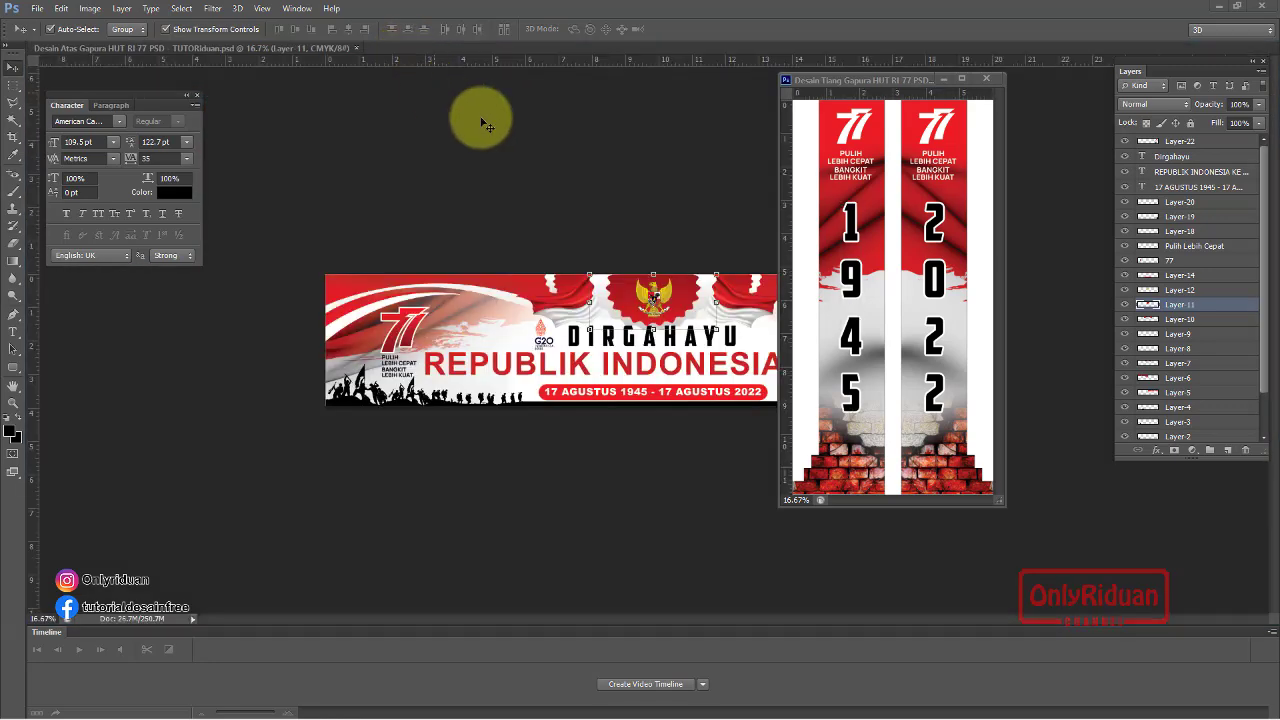
{"action": "left_click_drag", "start_coordinate": [853, 79], "coordinate": [471, 45]}
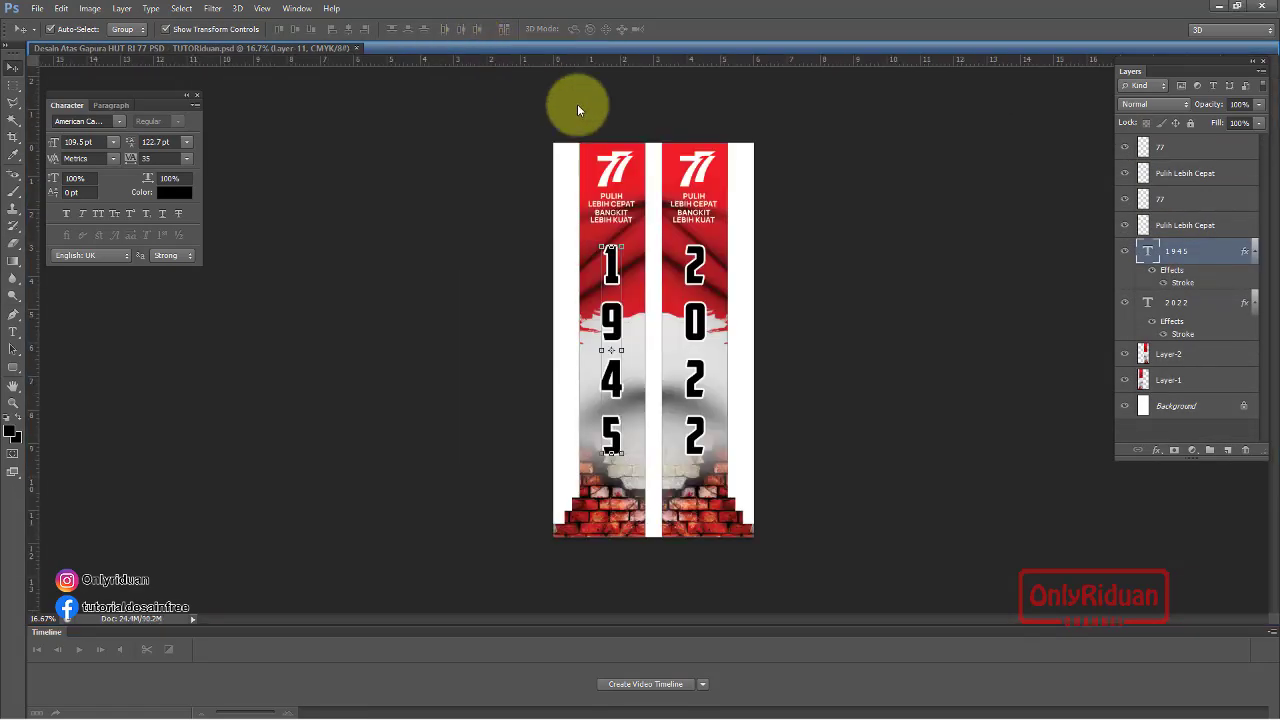
{"action": "left_click", "coordinate": [300, 49]}
{"action": "left_click", "coordinate": [665, 203]}
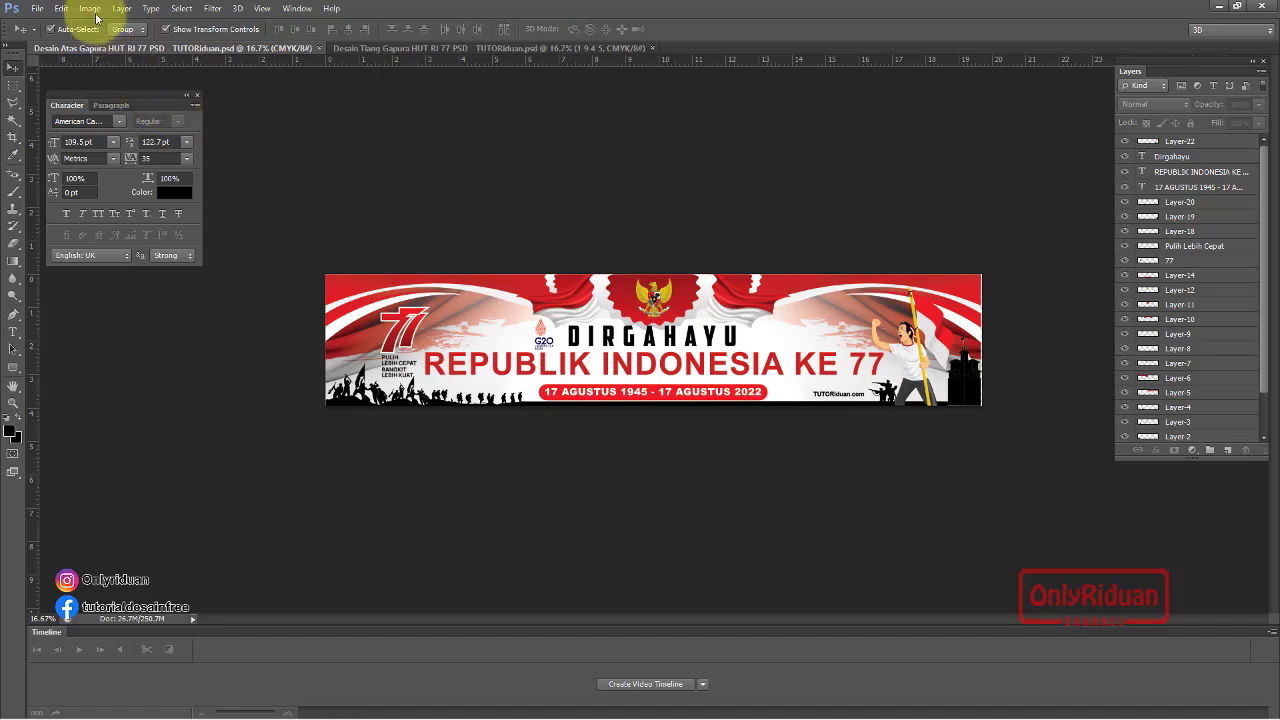
Resize the top banner image to a resolution of 100 pixels/inch and a document width of 500 centimeters
{"action": "left_click", "coordinate": [91, 9]}
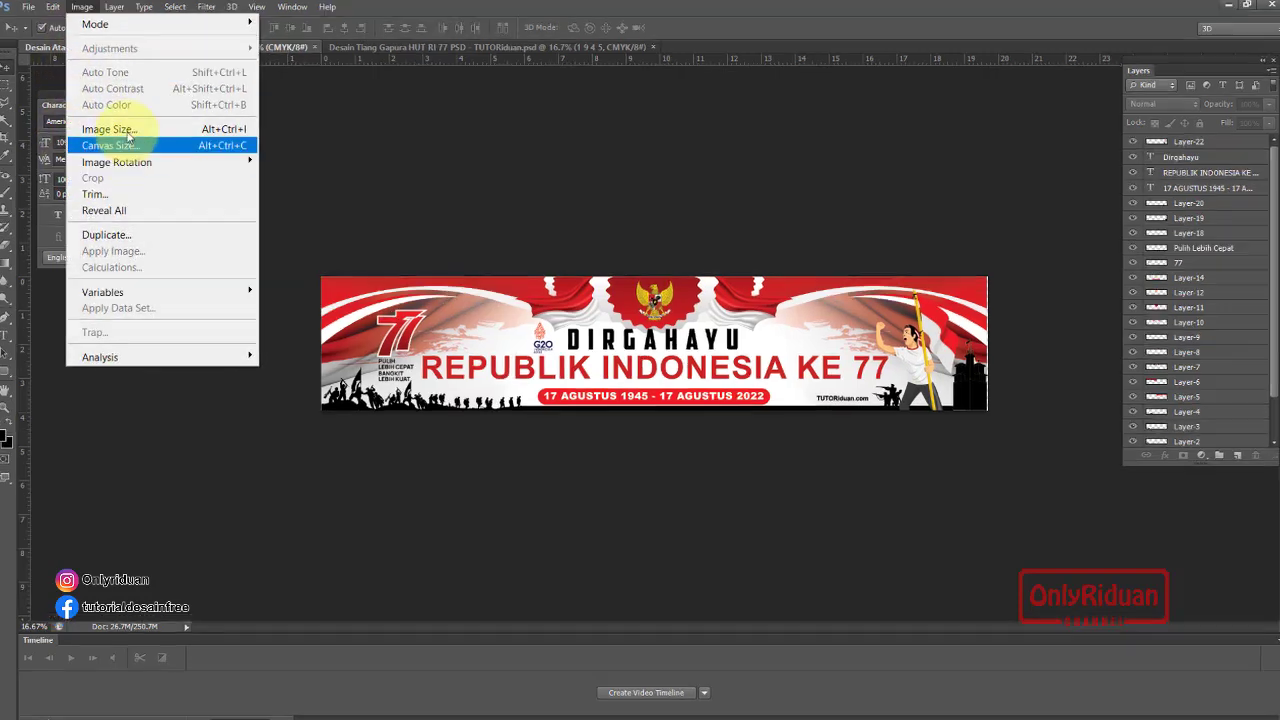
{"action": "left_click", "coordinate": [103, 127]}
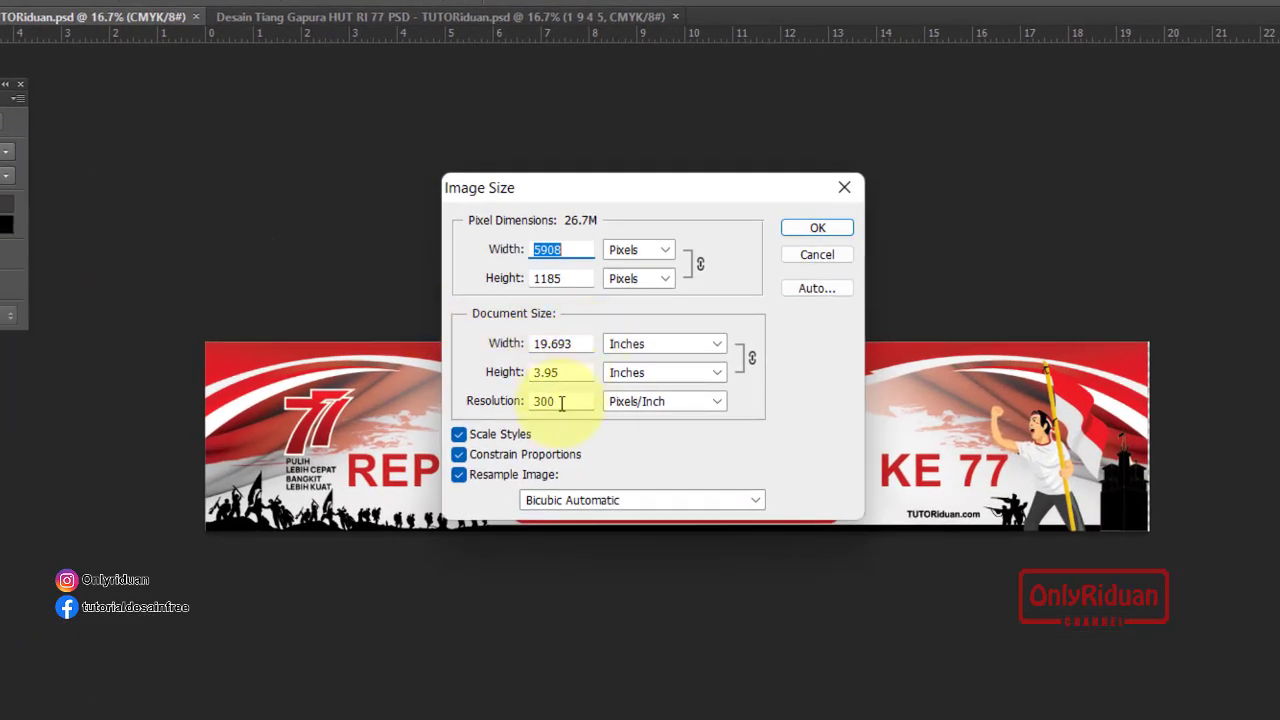
{"action": "double_click", "coordinate": [556, 402]}
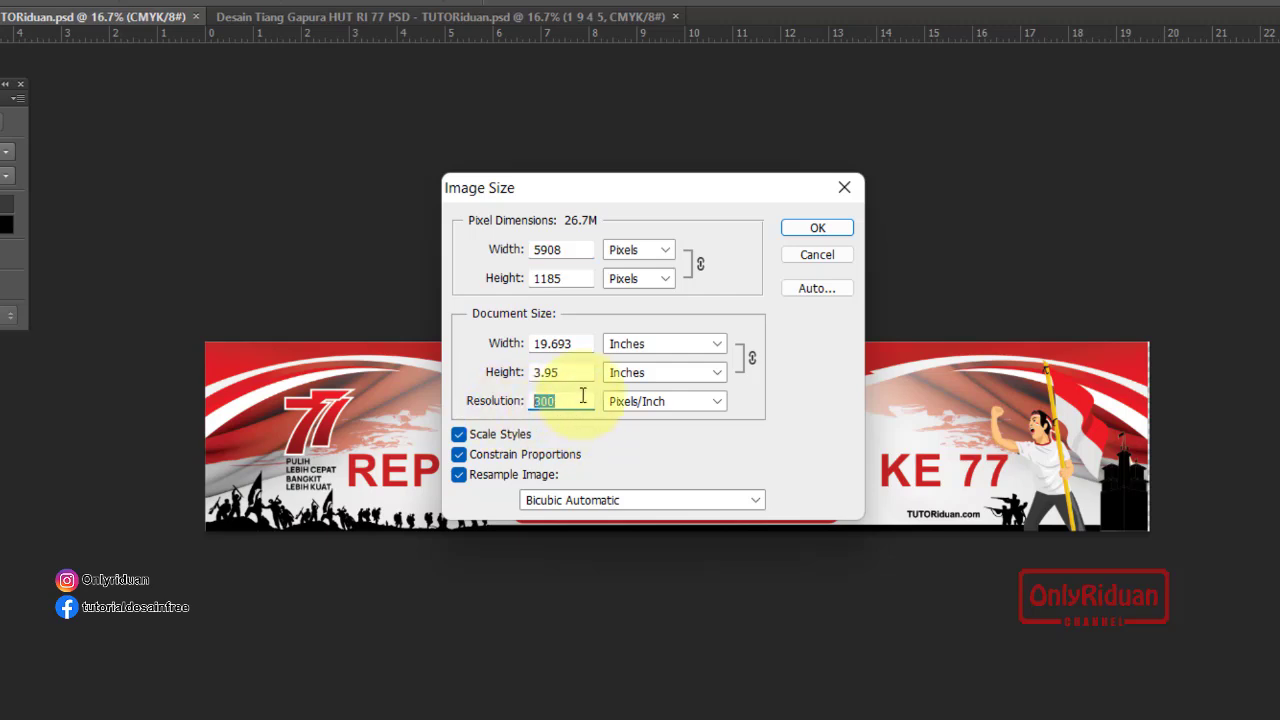
{"action": "type", "text": "100"}
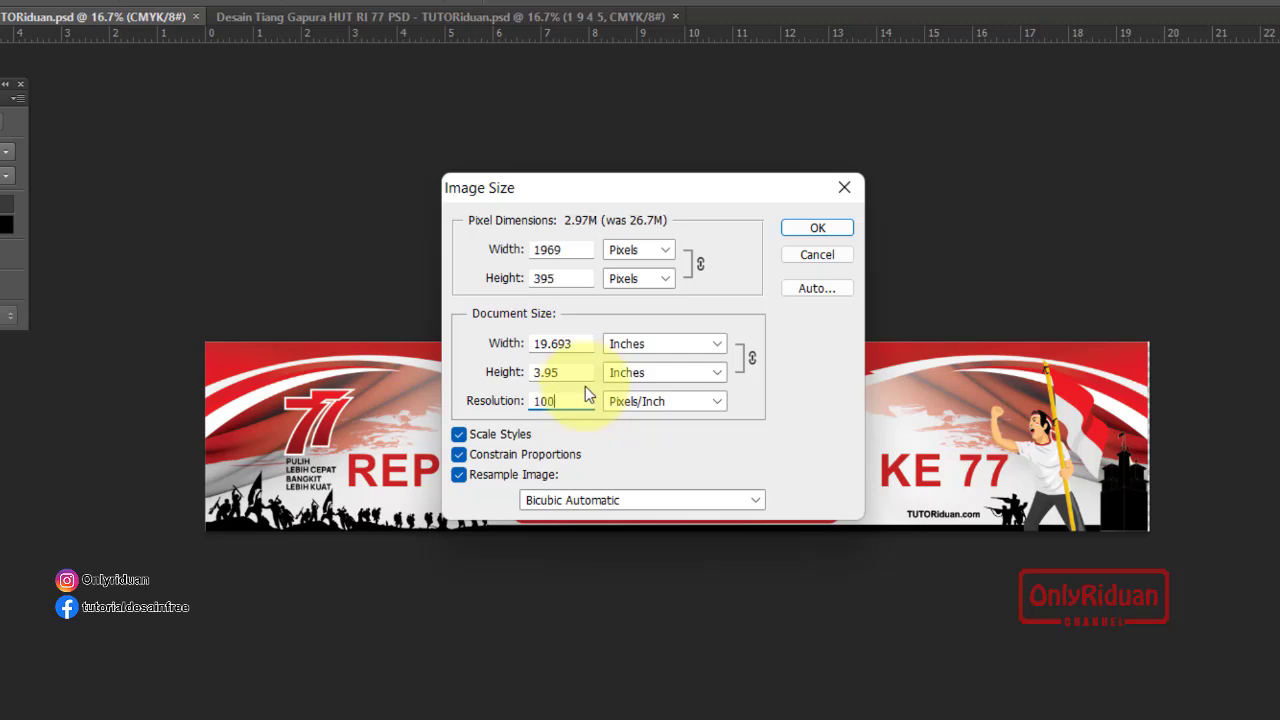
{"action": "left_click", "coordinate": [638, 346]}
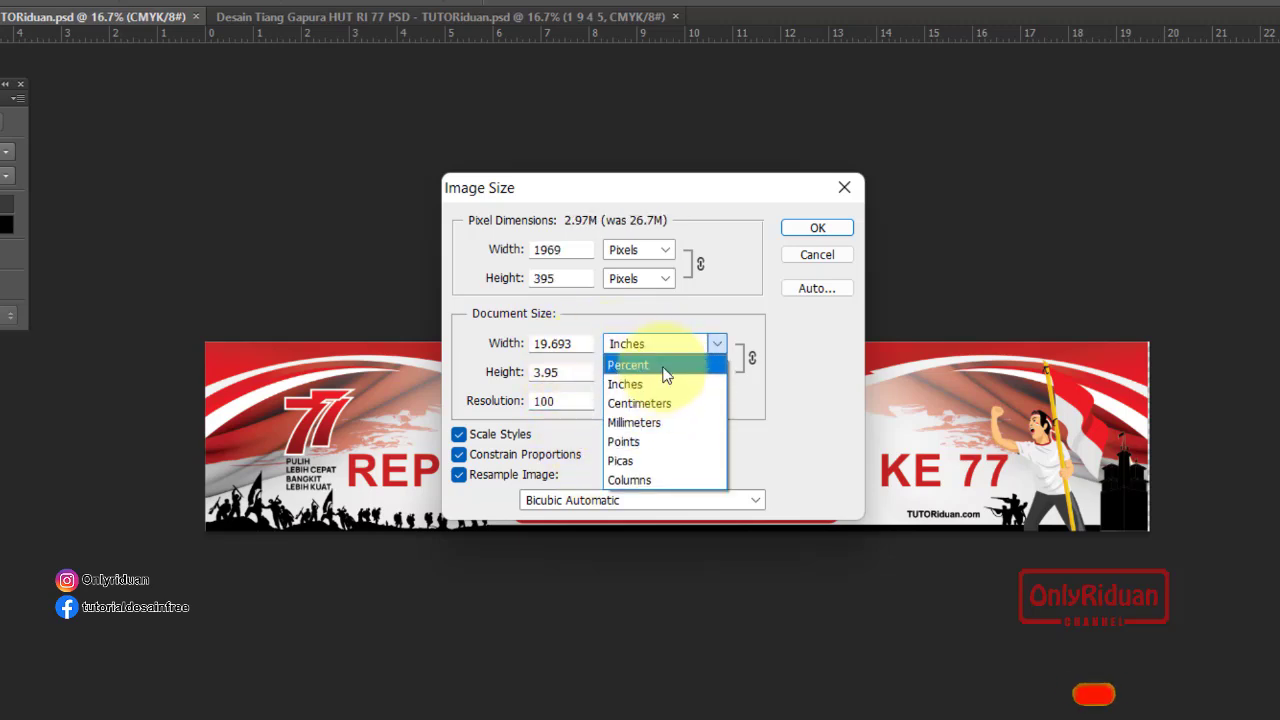
{"action": "left_click", "coordinate": [663, 403]}
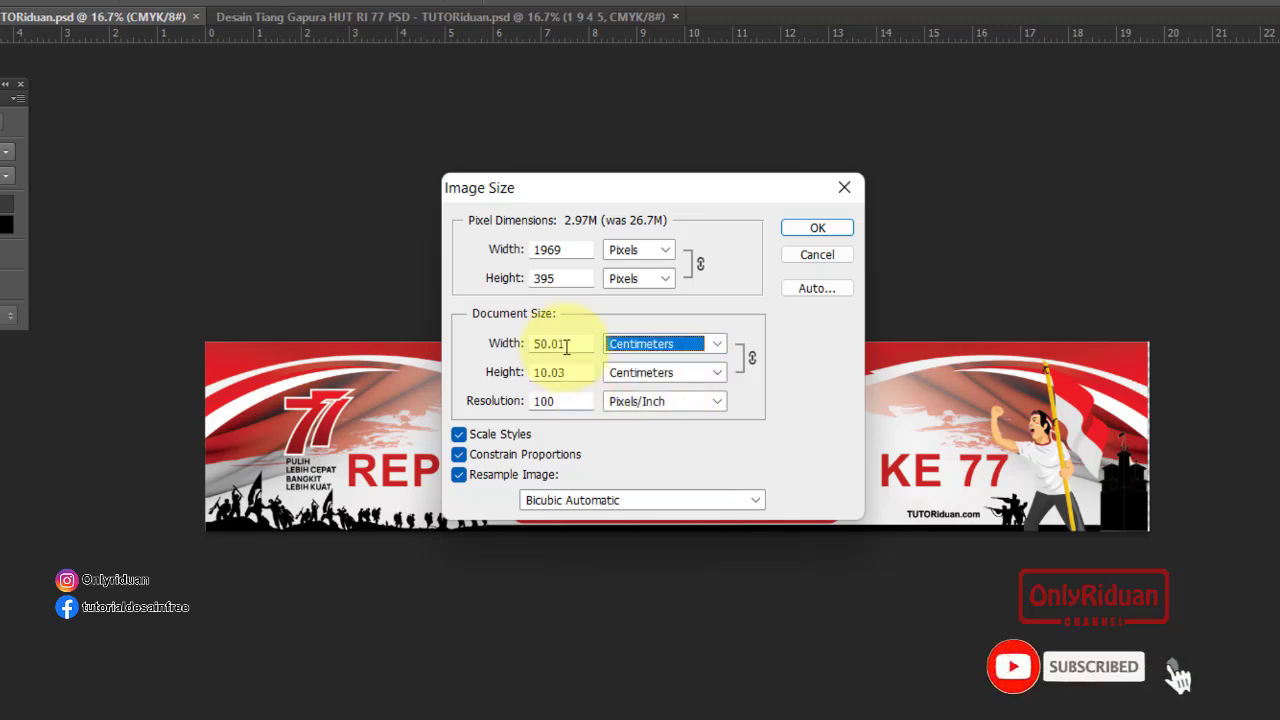
{"action": "left_click_drag", "start_coordinate": [566, 344], "coordinate": [503, 345]}
{"action": "type", "text": "500"}
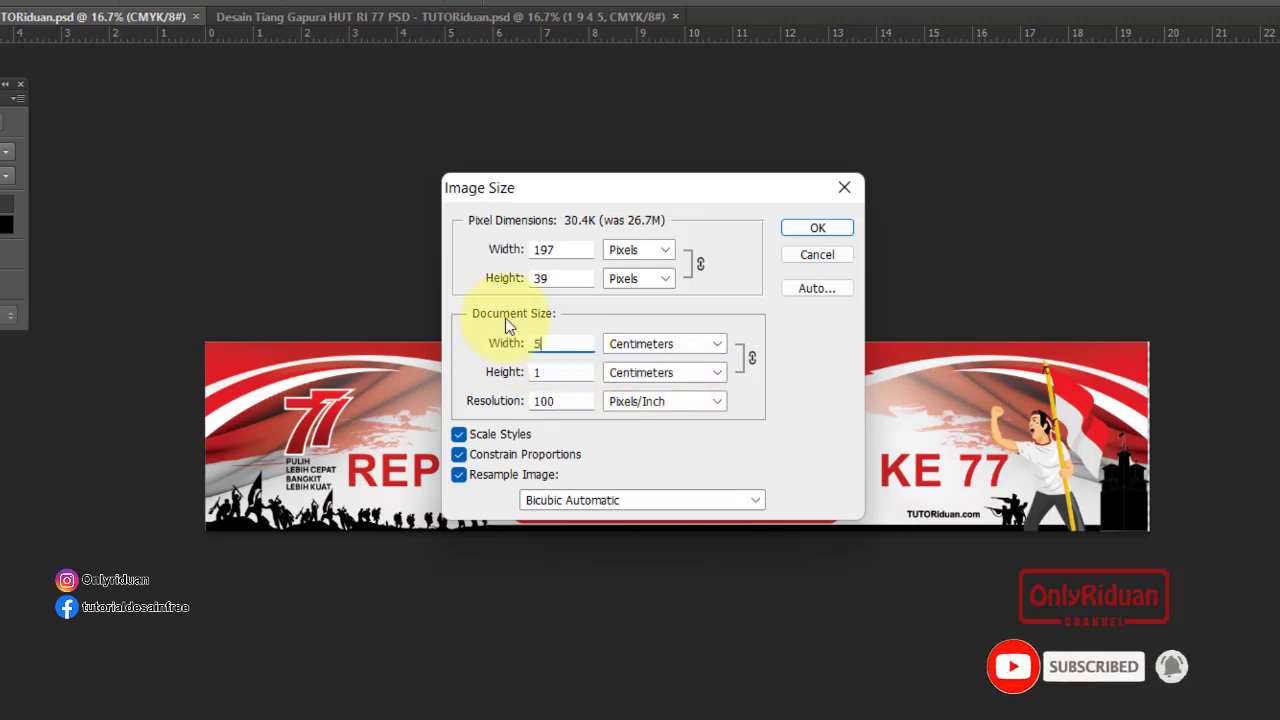
{"action": "left_click", "coordinate": [820, 227]}
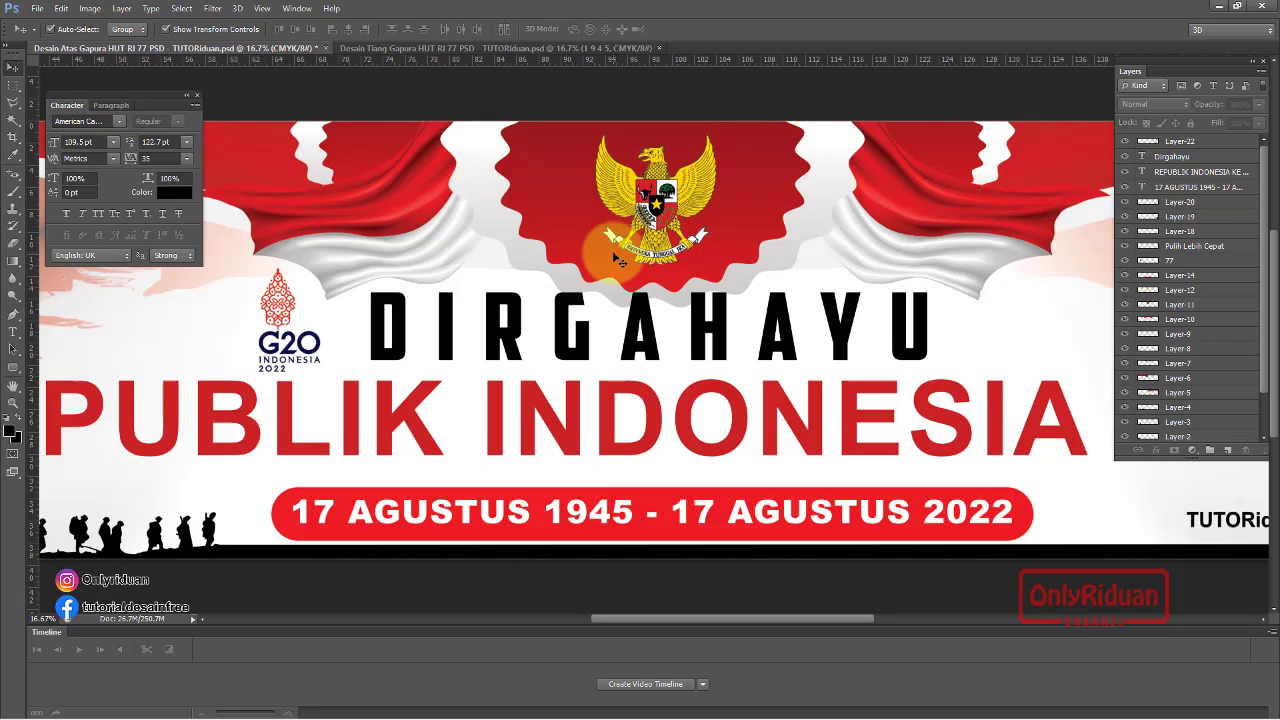
Start saving the resized banner as a JPEG copy in the CETAK folder inside Gapura HUT RI
{"action": "scroll", "coordinate": [616, 270], "scroll_direction": "down", "scroll_amount": 5}
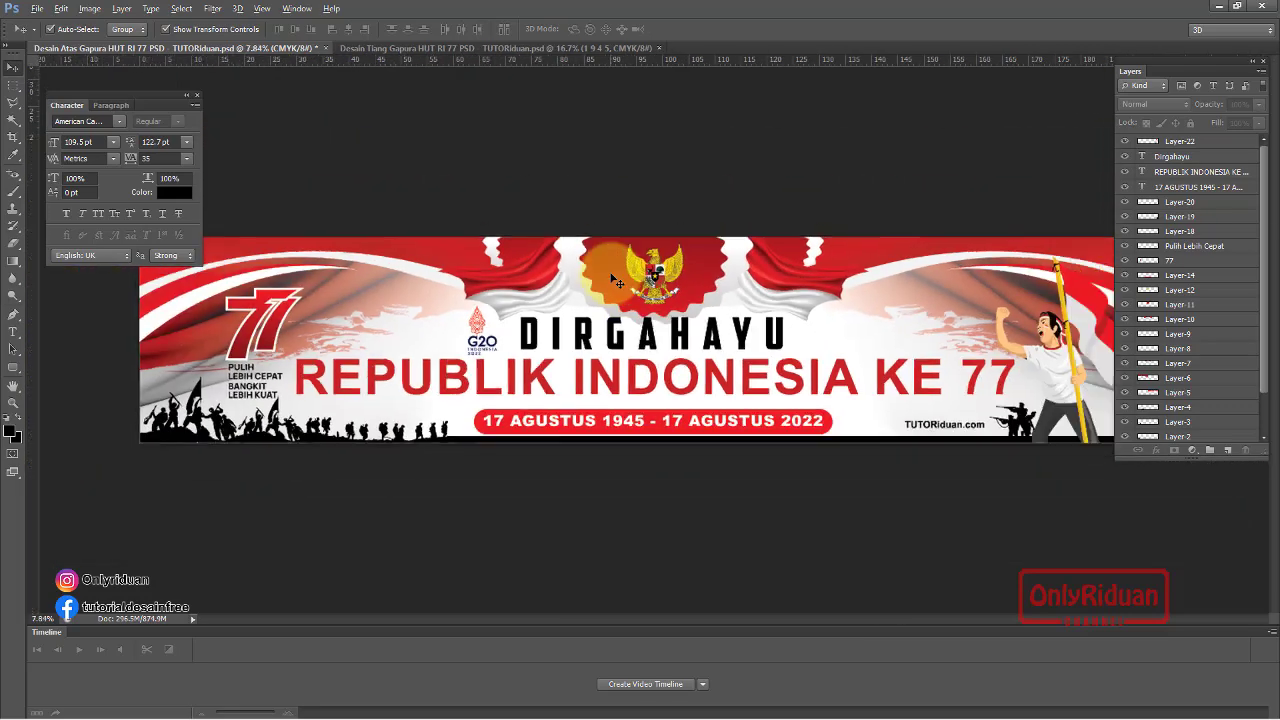
{"action": "scroll", "coordinate": [616, 281], "scroll_direction": "up", "scroll_amount": 1}
{"action": "scroll", "coordinate": [618, 283], "scroll_direction": "up", "scroll_amount": 2}
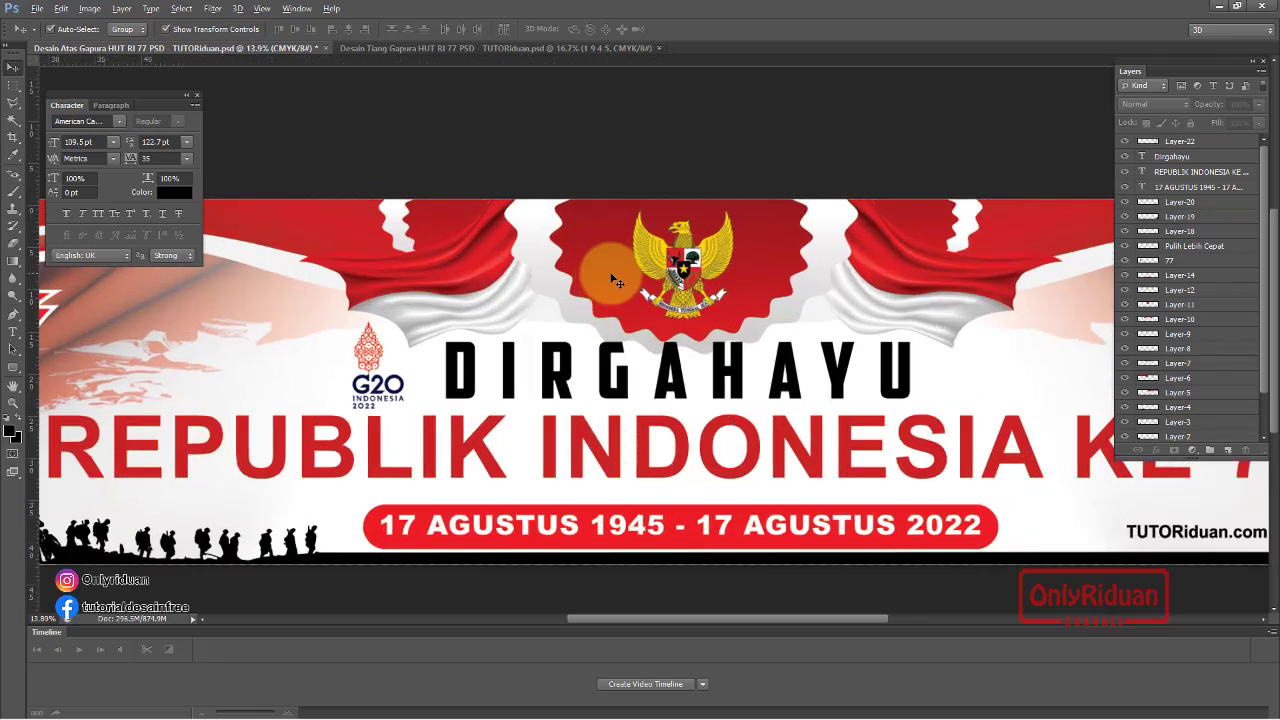
{"action": "scroll", "coordinate": [618, 283], "scroll_direction": "down", "scroll_amount": 3}
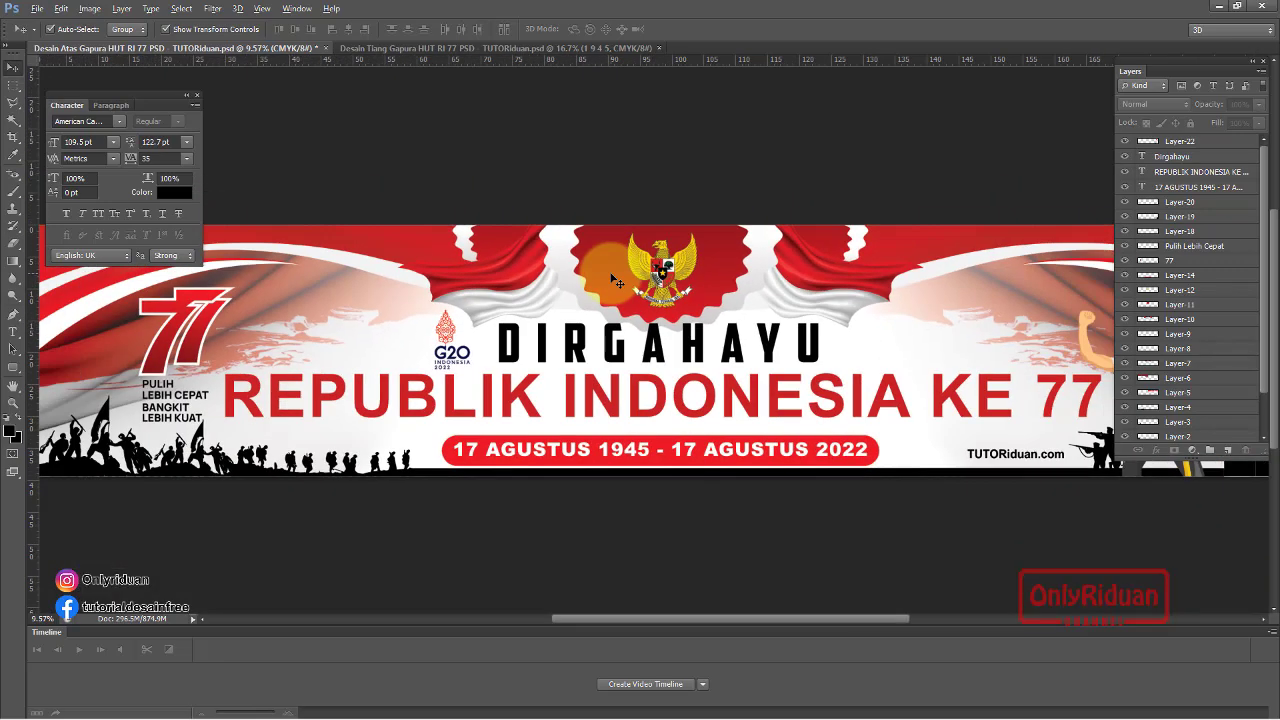
{"action": "left_click", "coordinate": [37, 9]}
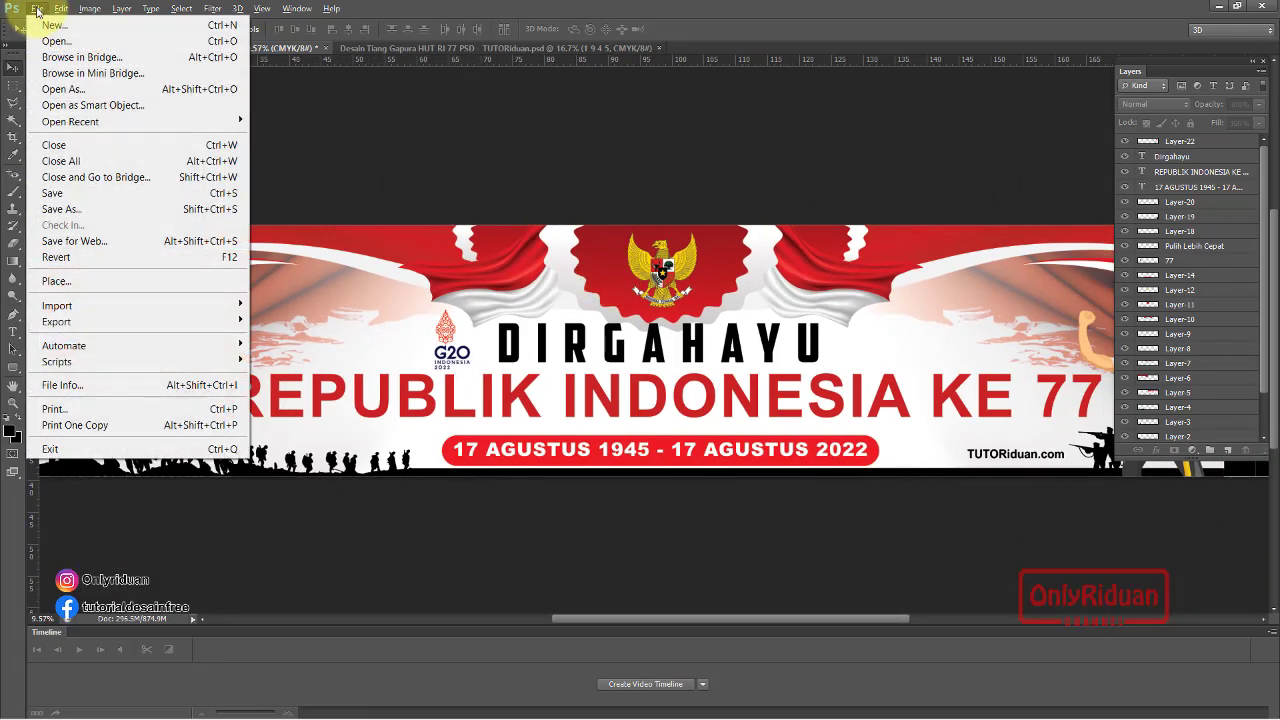
{"action": "left_click", "coordinate": [60, 209]}
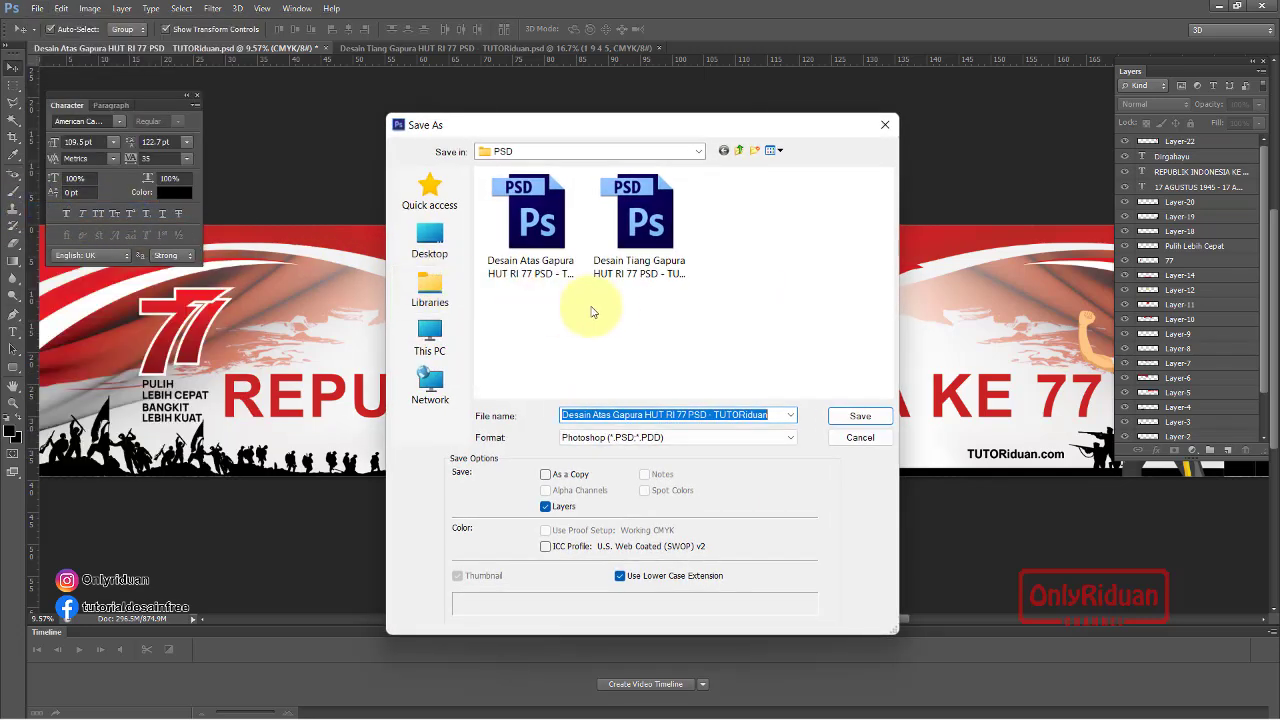
{"action": "left_click", "coordinate": [738, 150]}
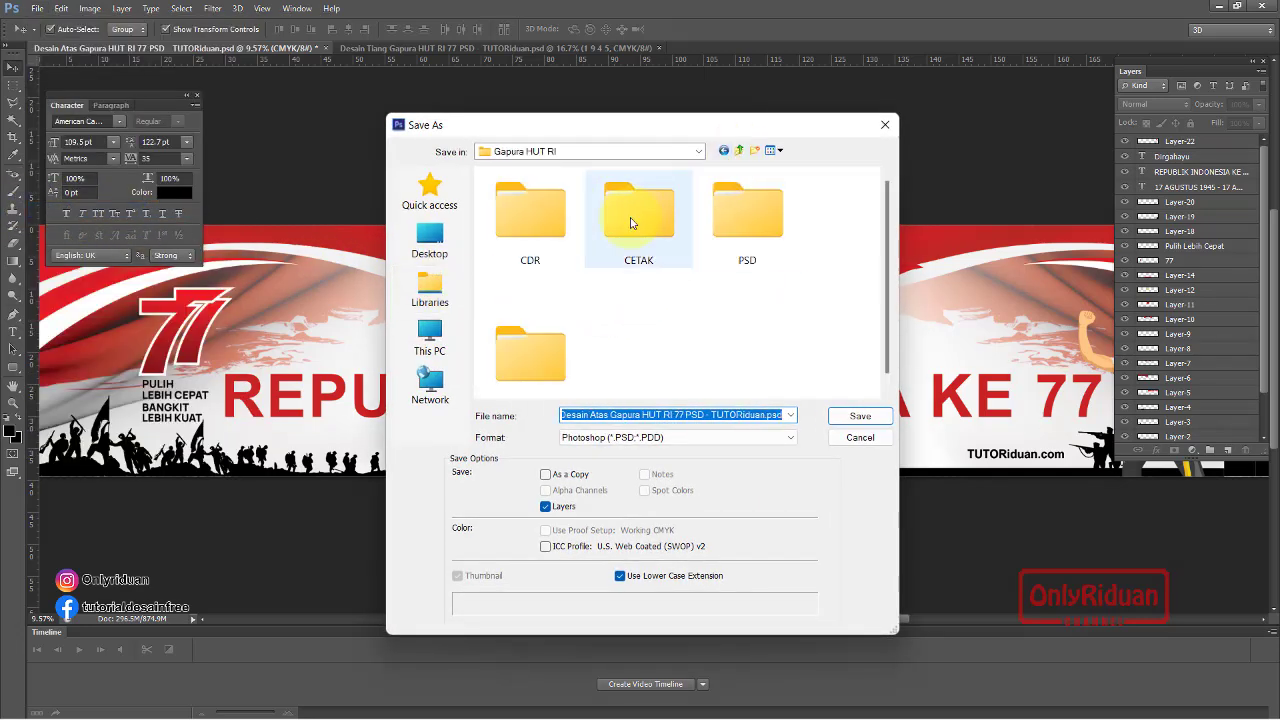
{"action": "double_click", "coordinate": [630, 224]}
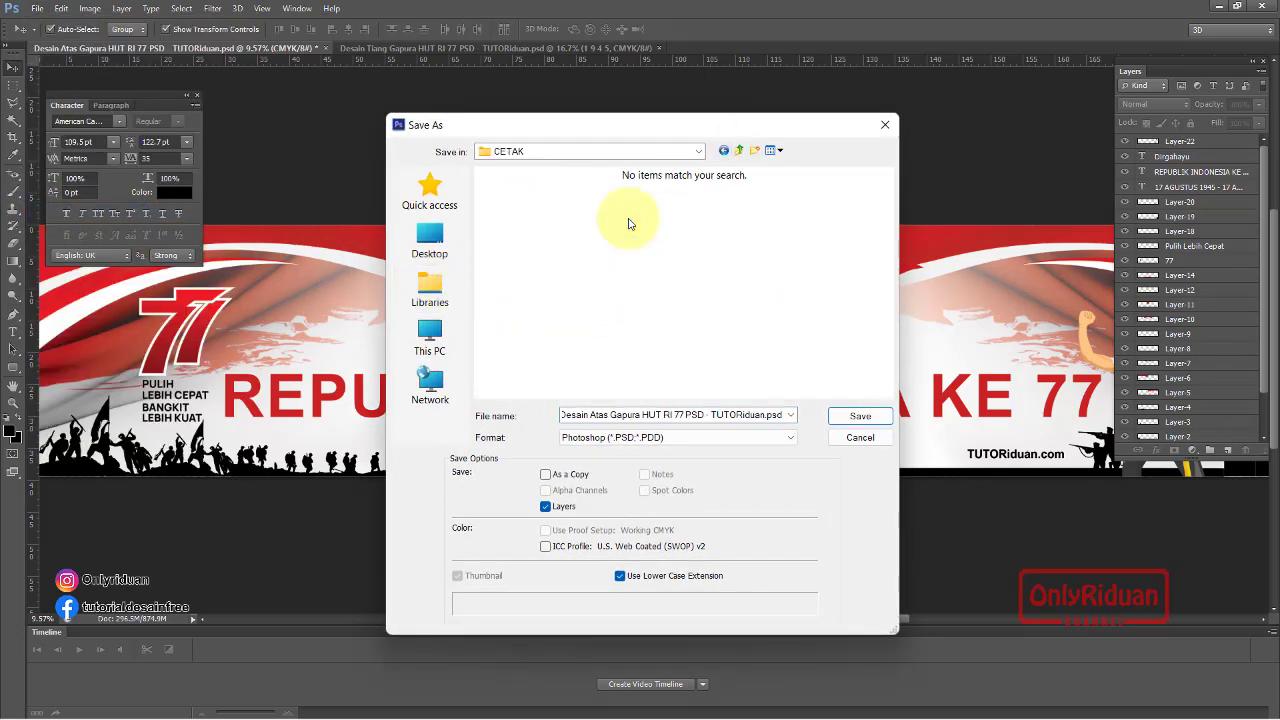
{"action": "left_click", "coordinate": [674, 441]}
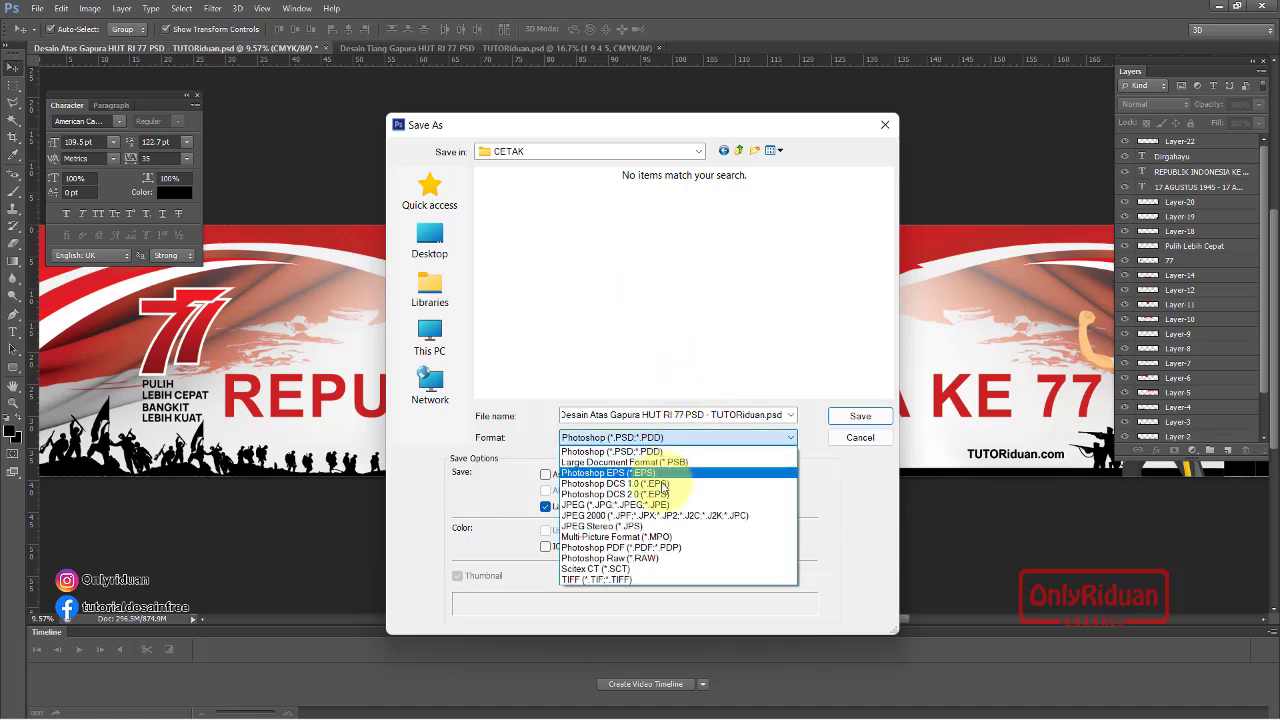
{"action": "left_click", "coordinate": [645, 505]}
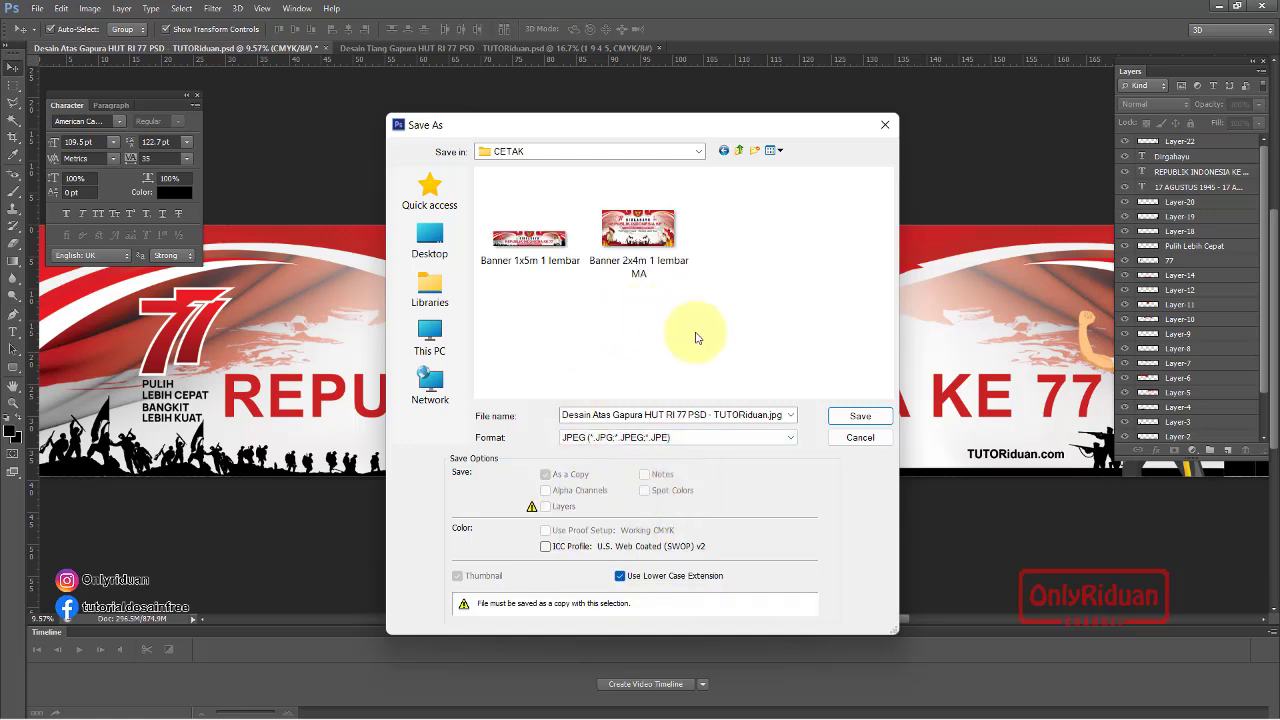
Name the JPEG copy "Banner 1x5m PSD 1 lembar", based on the existing 1x5m banner's name, and save it at Maximum quality
{"action": "left_click", "coordinate": [521, 263]}
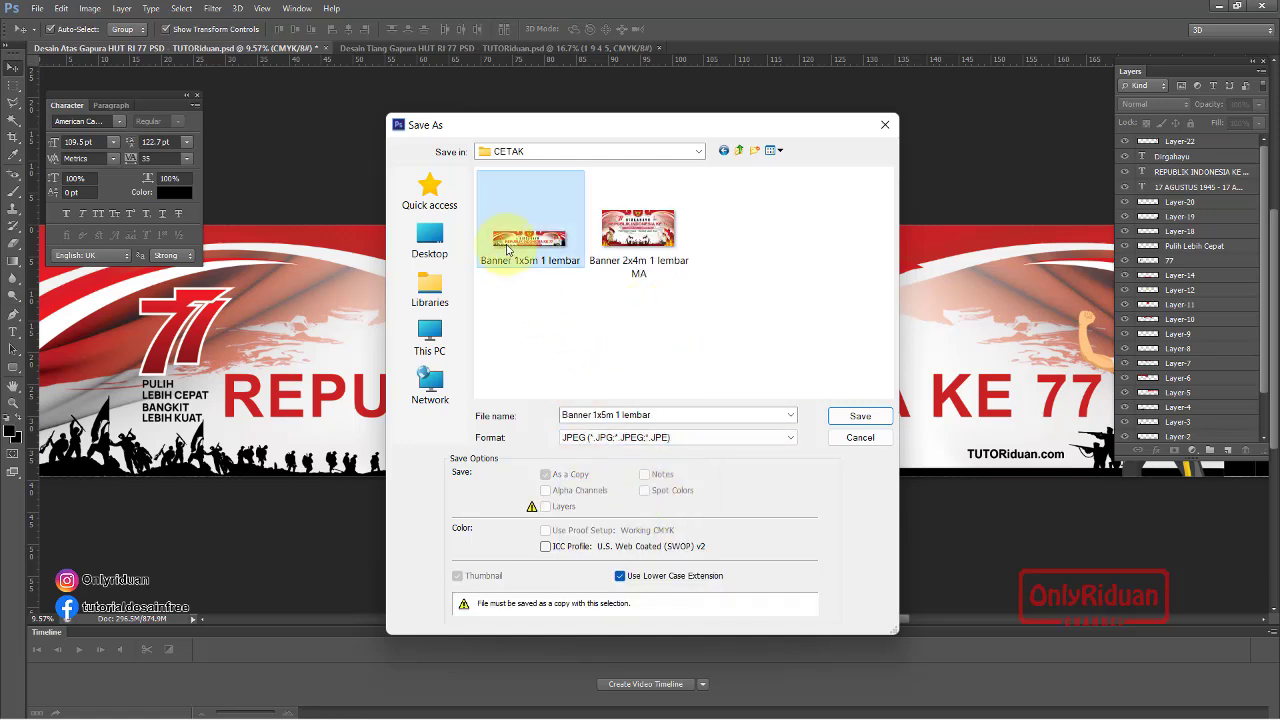
{"action": "left_click", "coordinate": [601, 433]}
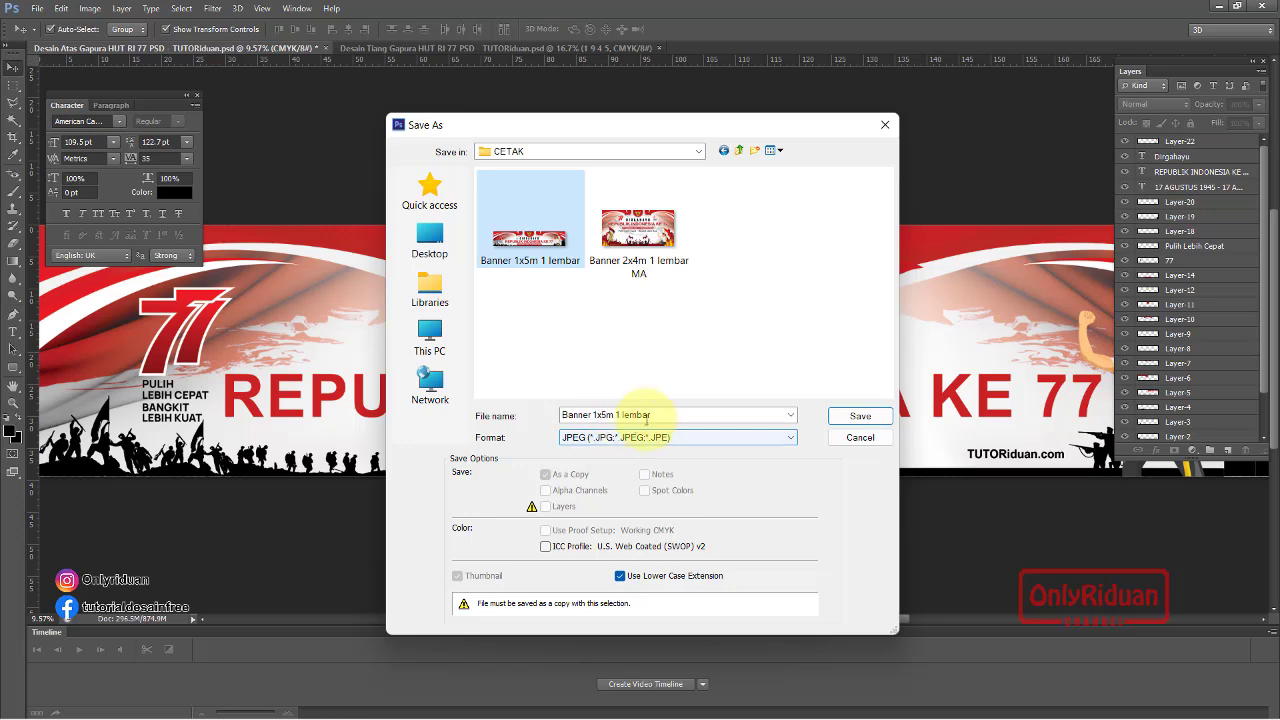
{"action": "left_click", "coordinate": [618, 413]}
{"action": "left_click", "coordinate": [615, 414]}
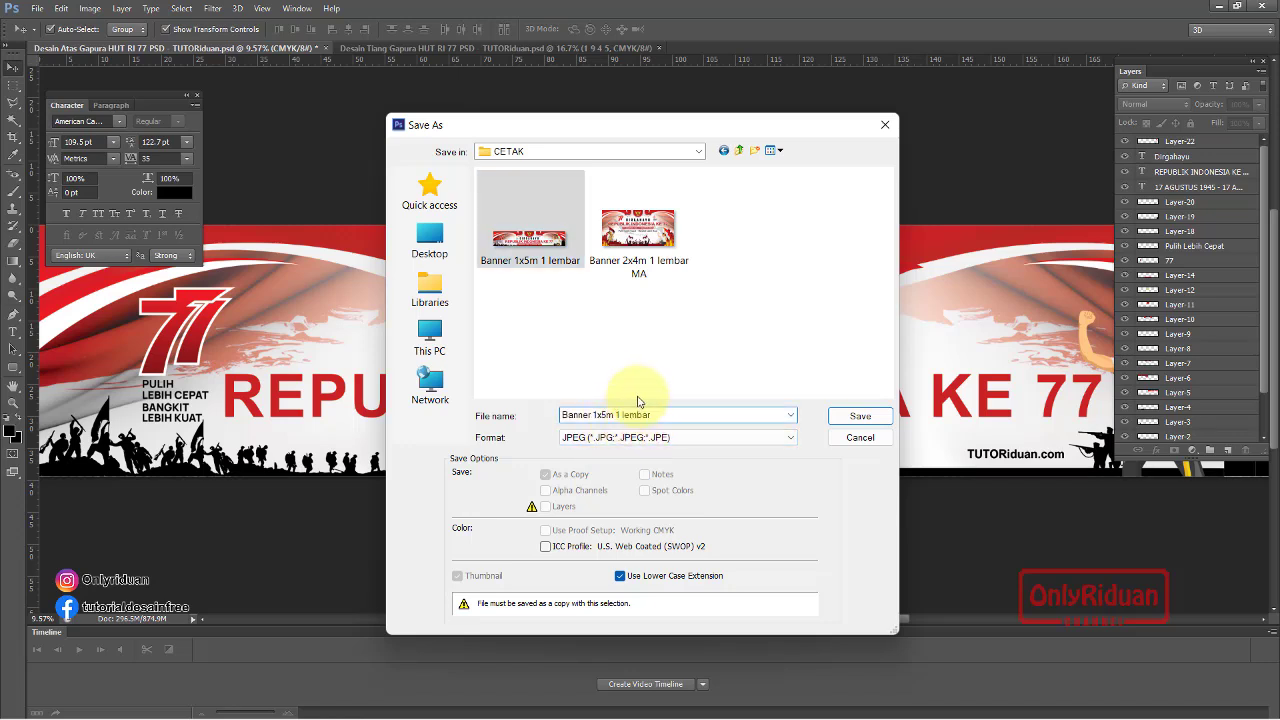
{"action": "key", "text": "BackSpace"}
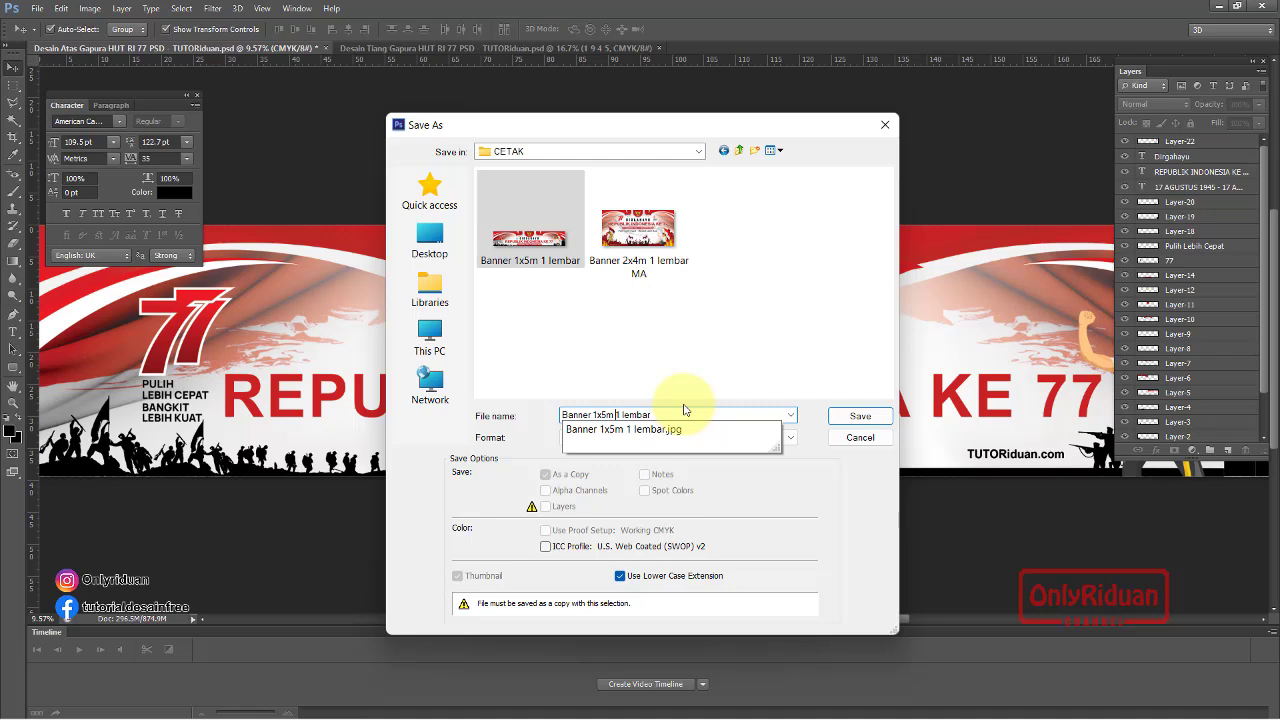
{"action": "type", "text": "PSD"}
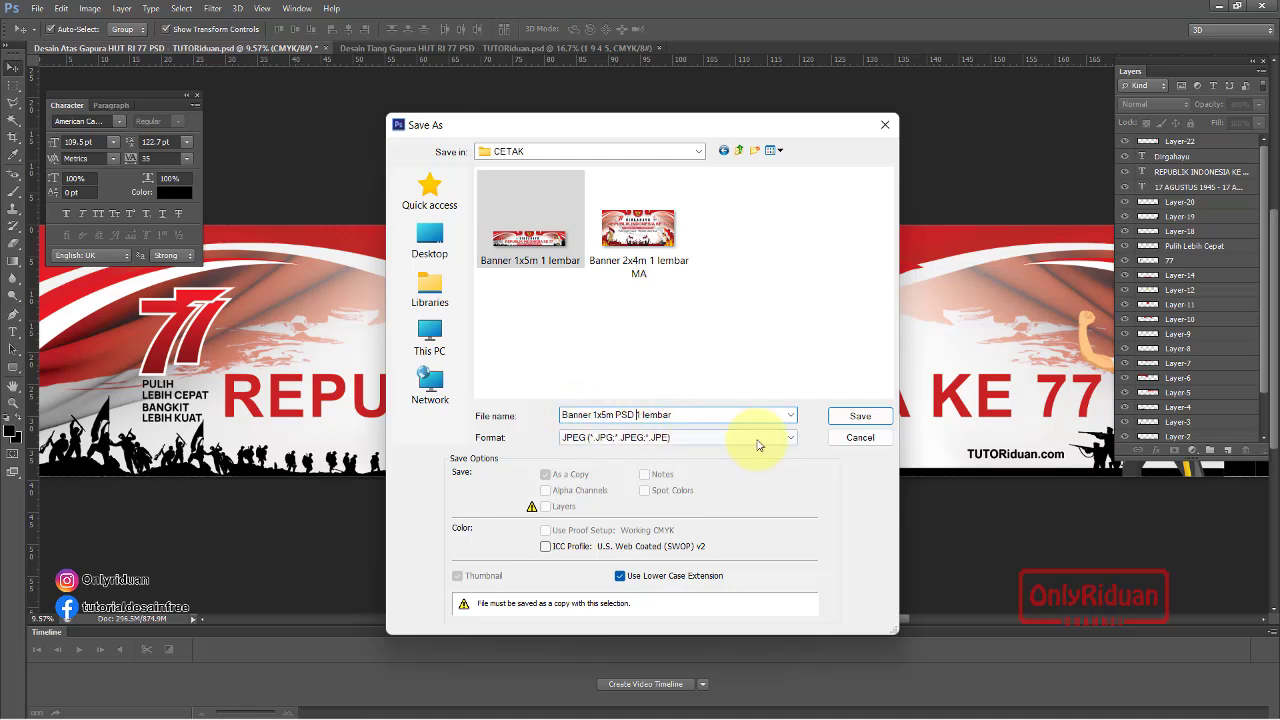
{"action": "left_click", "coordinate": [862, 416]}
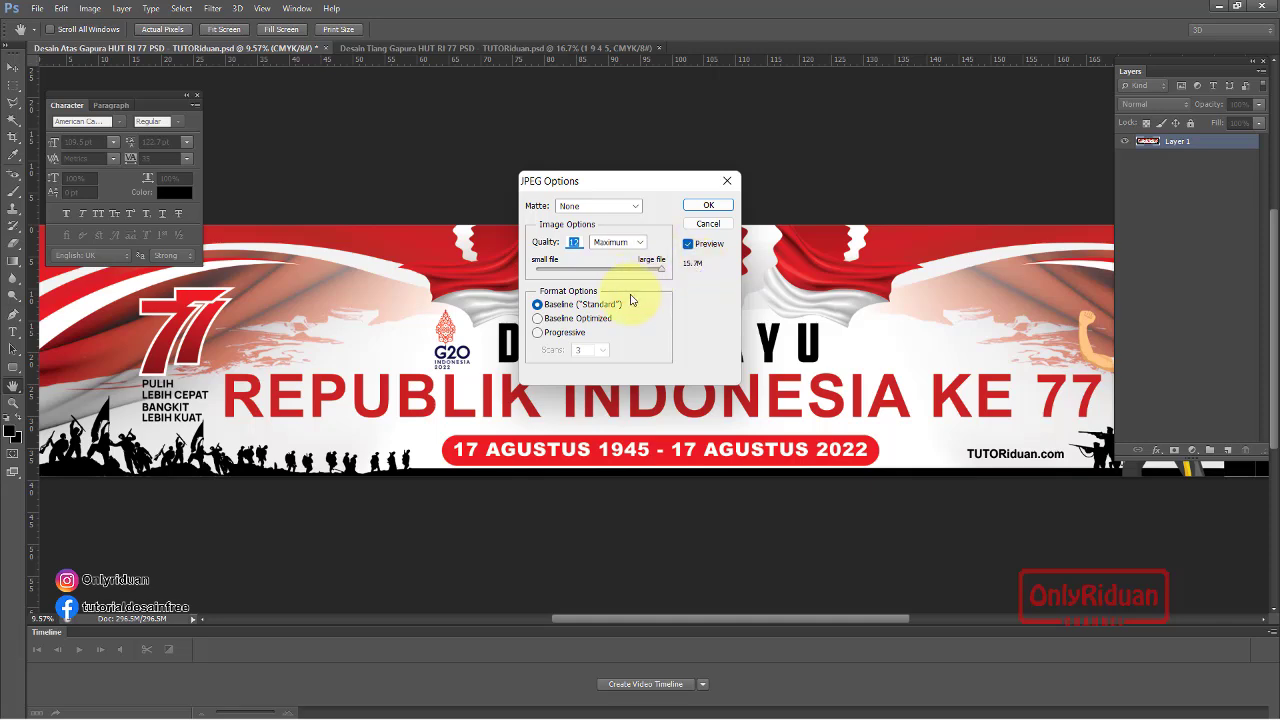
{"action": "left_click", "coordinate": [708, 206]}
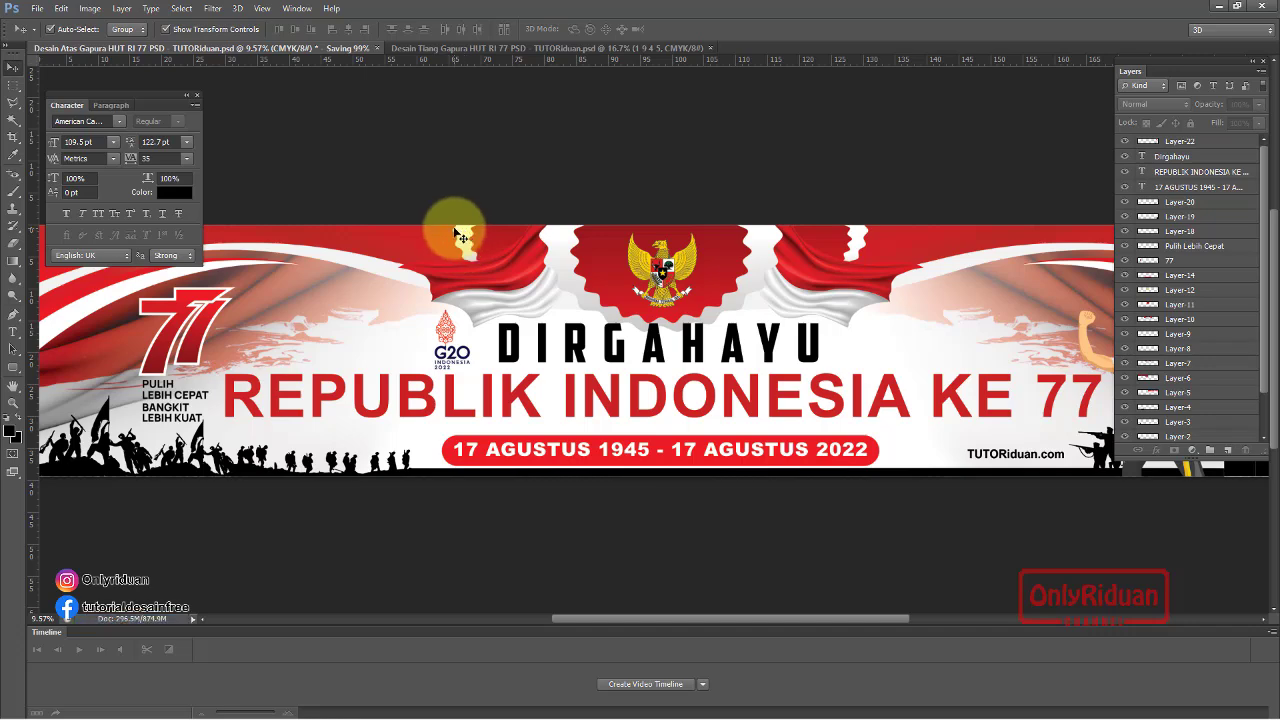
In the Desain Tiang Gapura document's Image Size settings, use centimeters for the document size and set the resolution to 100 pixels/inch
{"action": "left_click", "coordinate": [466, 52]}
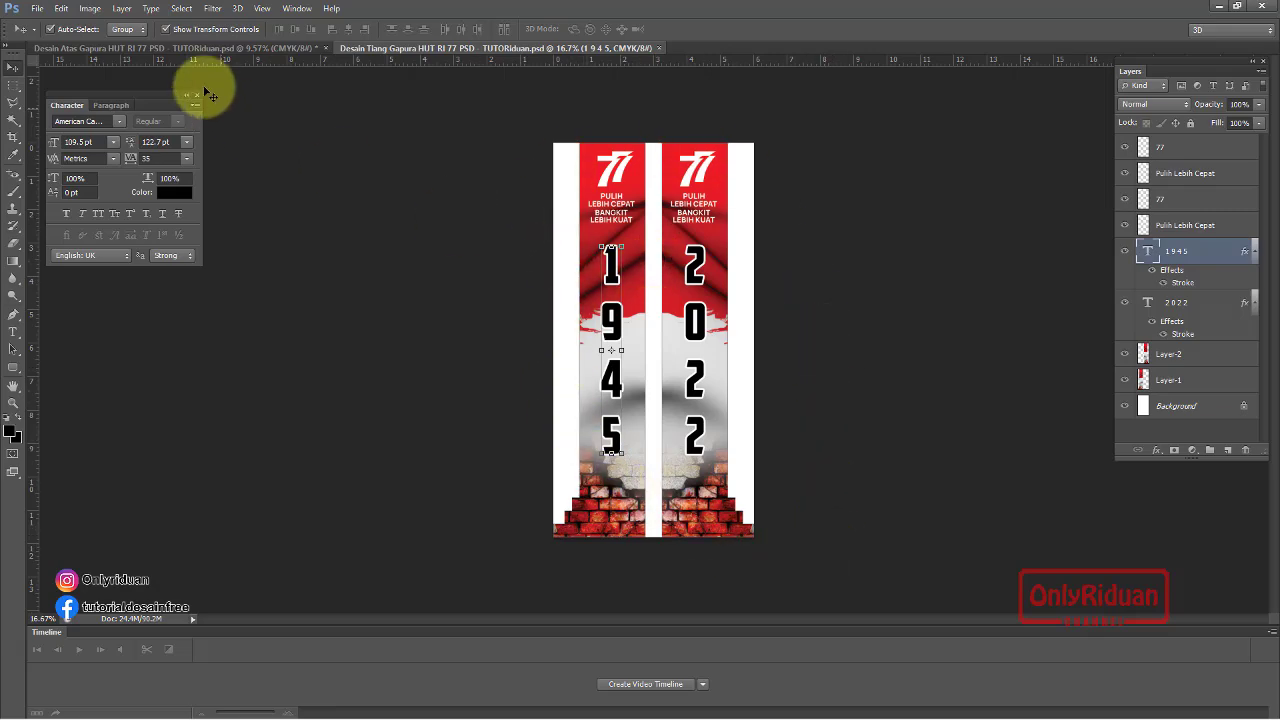
{"action": "left_click", "coordinate": [89, 10]}
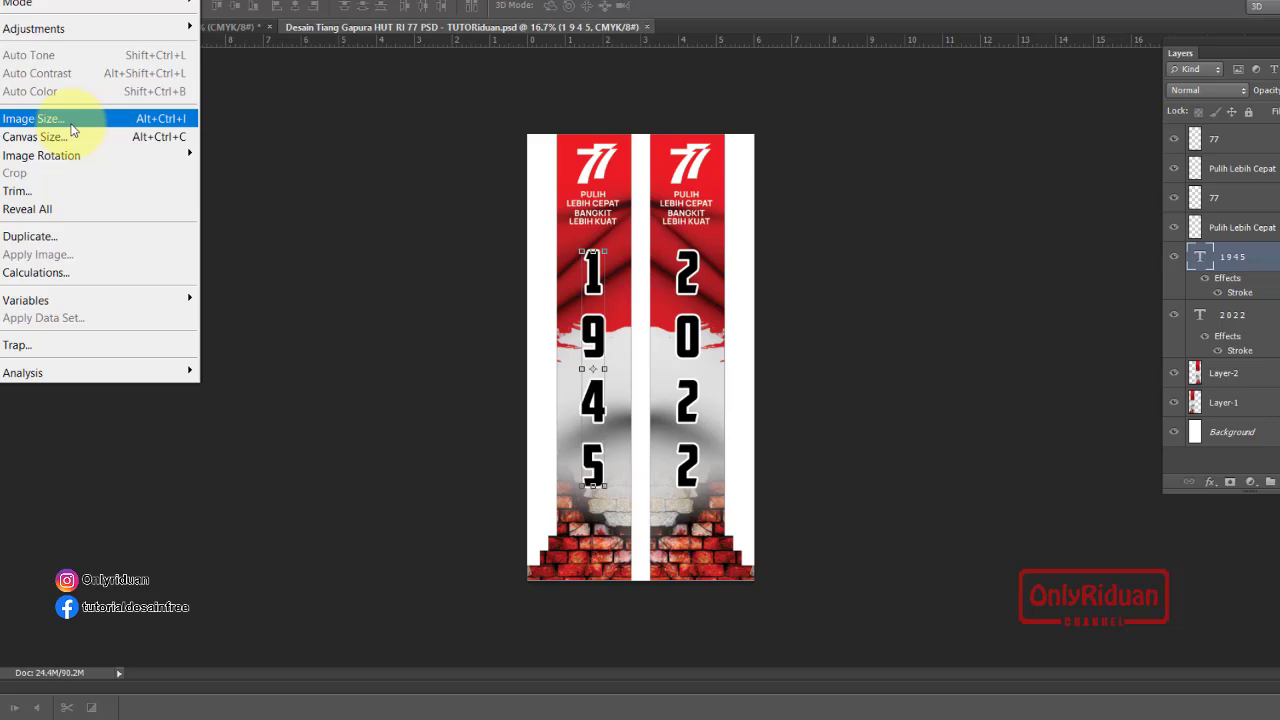
{"action": "left_click", "coordinate": [117, 129]}
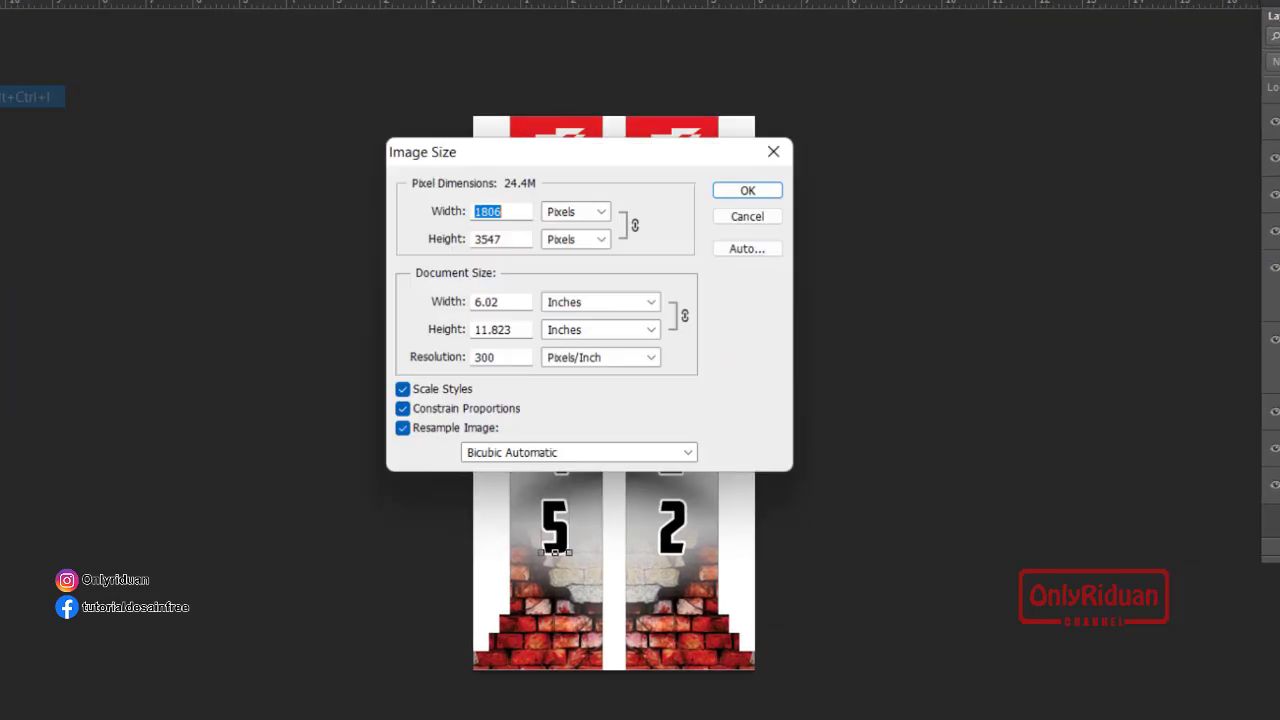
{"action": "left_click", "coordinate": [600, 303]}
{"action": "left_click", "coordinate": [596, 362]}
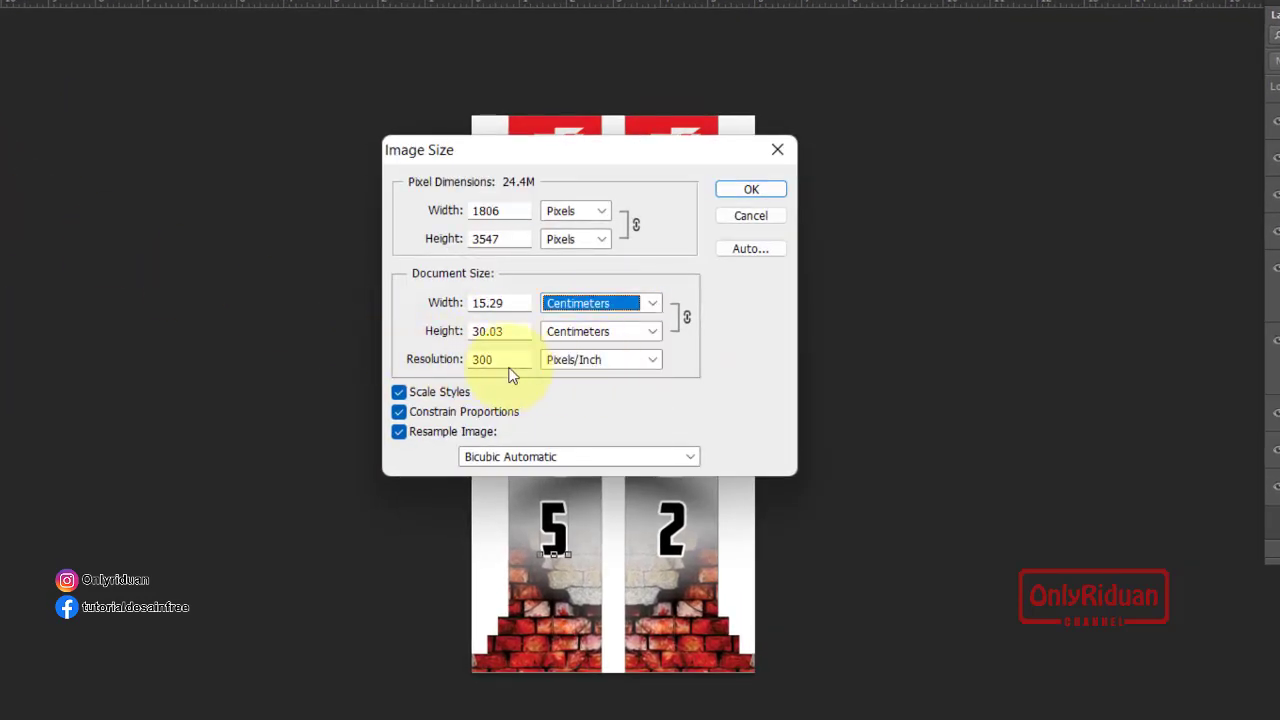
{"action": "left_click", "coordinate": [505, 360]}
{"action": "left_click_drag", "start_coordinate": [505, 360], "coordinate": [443, 360]}
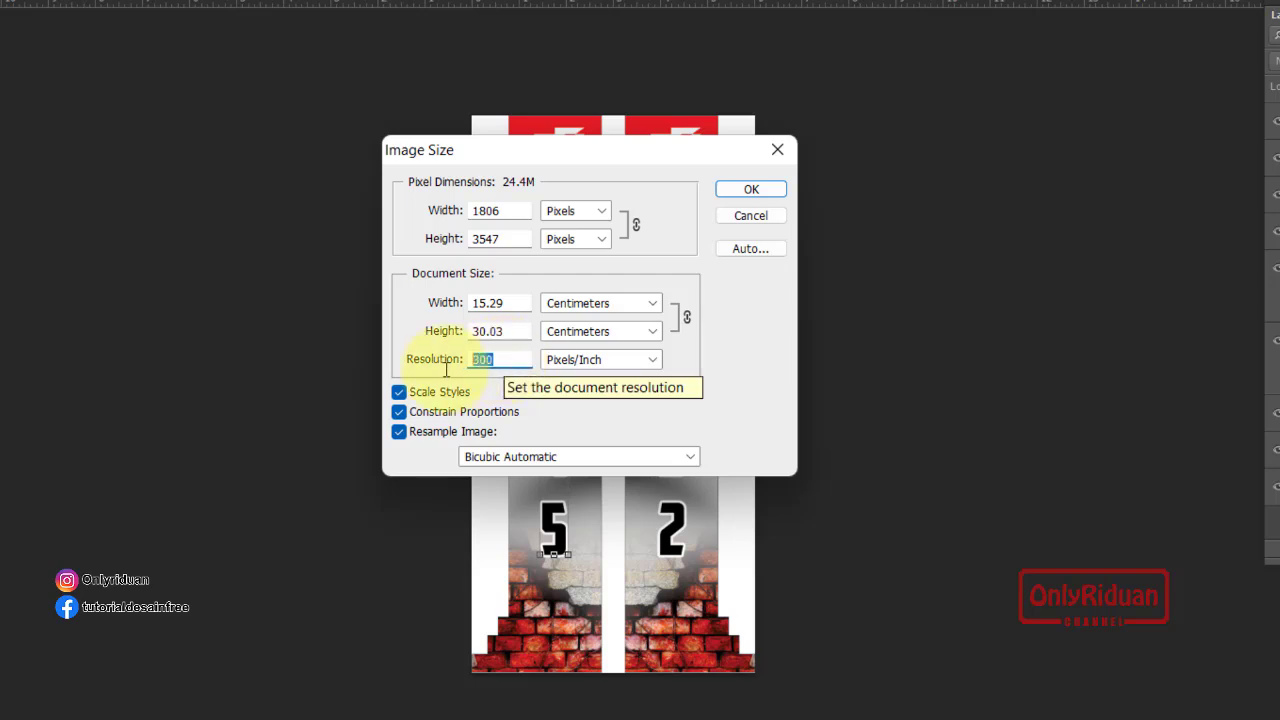
{"action": "type", "text": "100"}
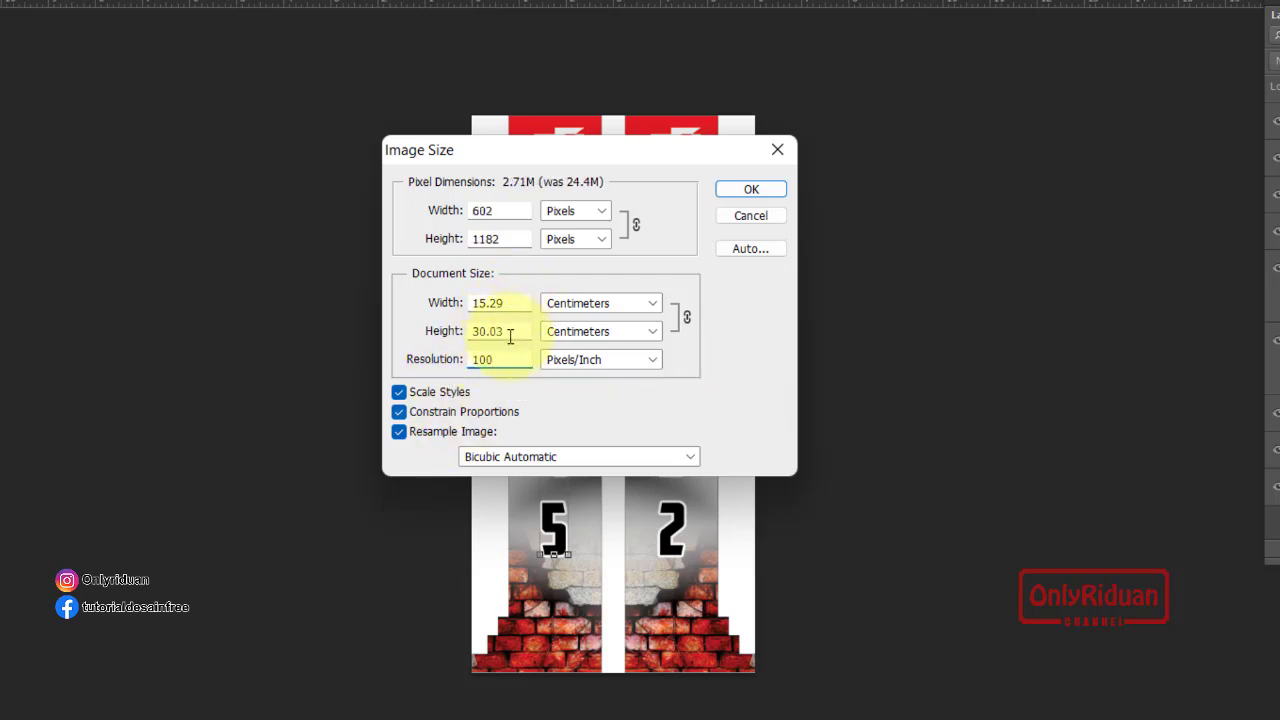
Set the pillar design's document height to 300 centimeters, apply the resize, and check the enlarged pillars
{"action": "left_click_drag", "start_coordinate": [514, 330], "coordinate": [398, 325]}
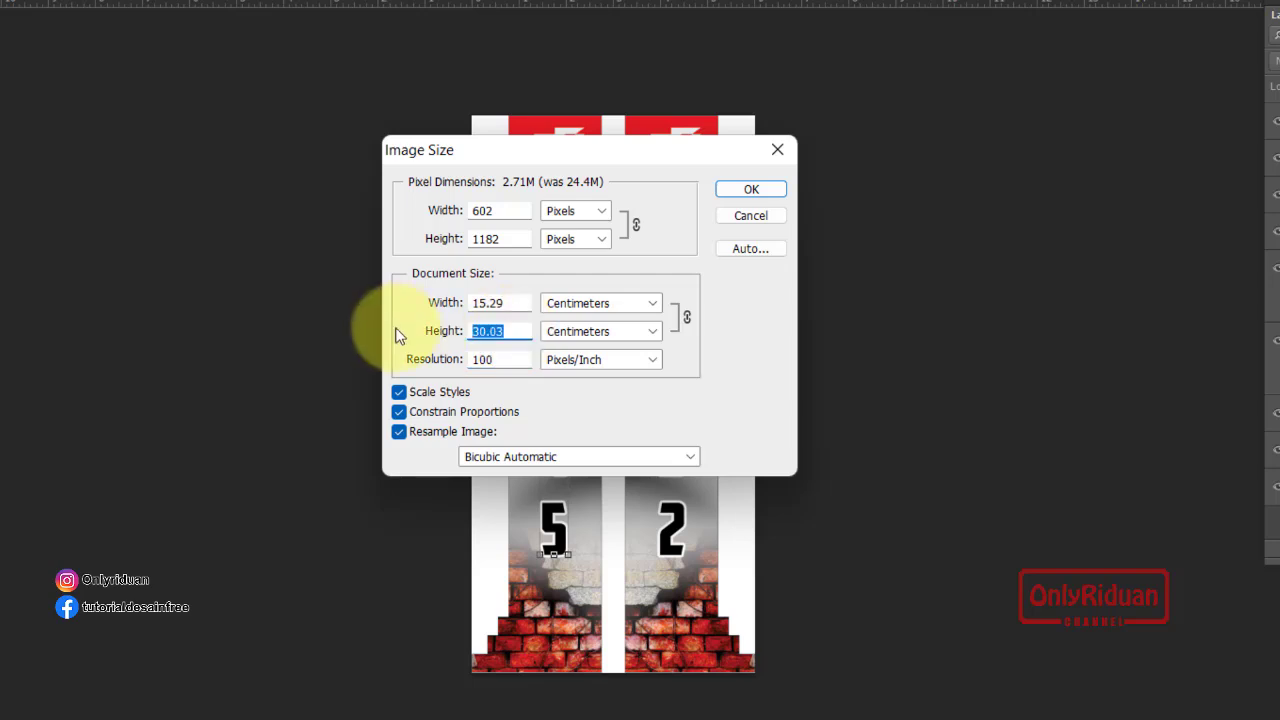
{"action": "type", "text": "300"}
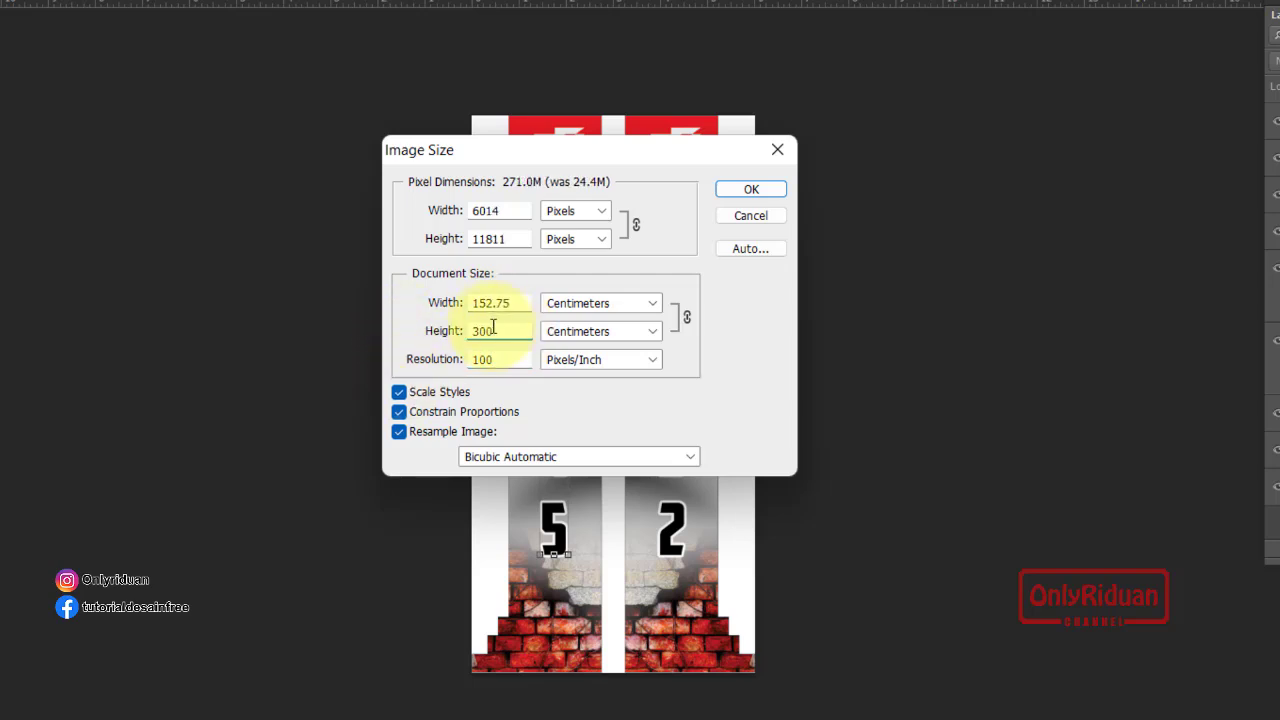
{"action": "left_click", "coordinate": [751, 189]}
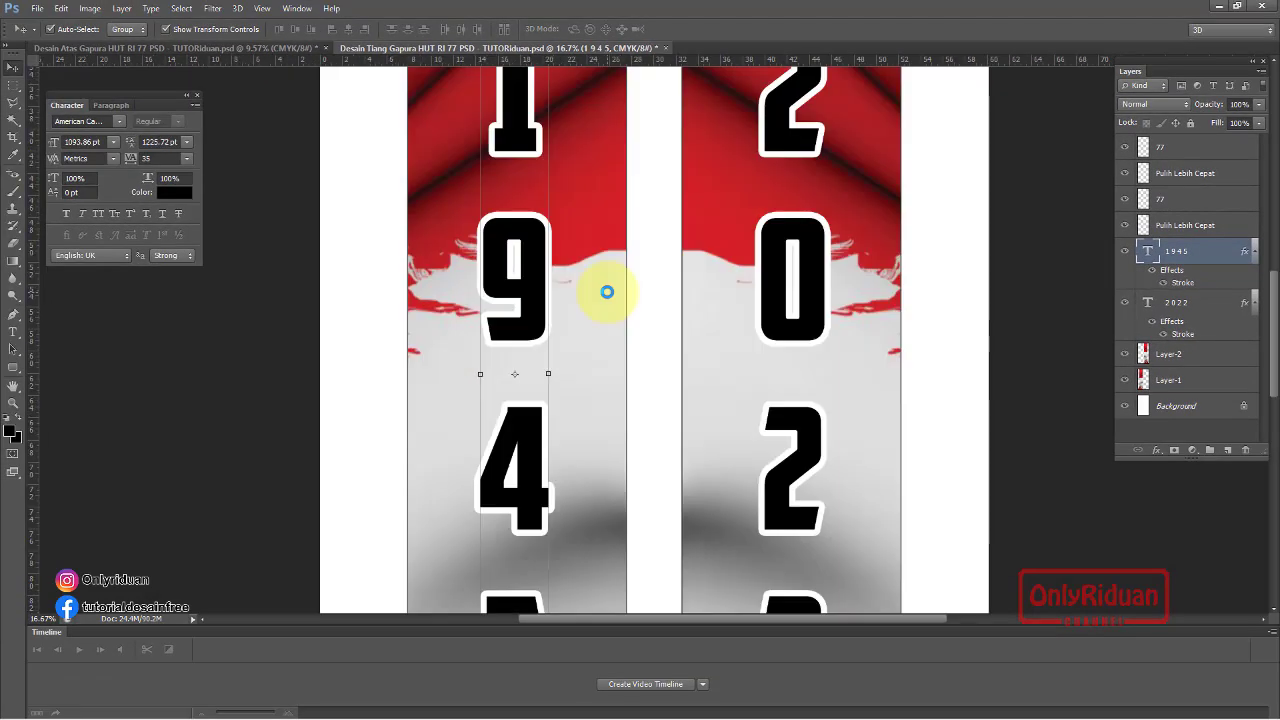
{"action": "key", "text": "ctrl+0"}
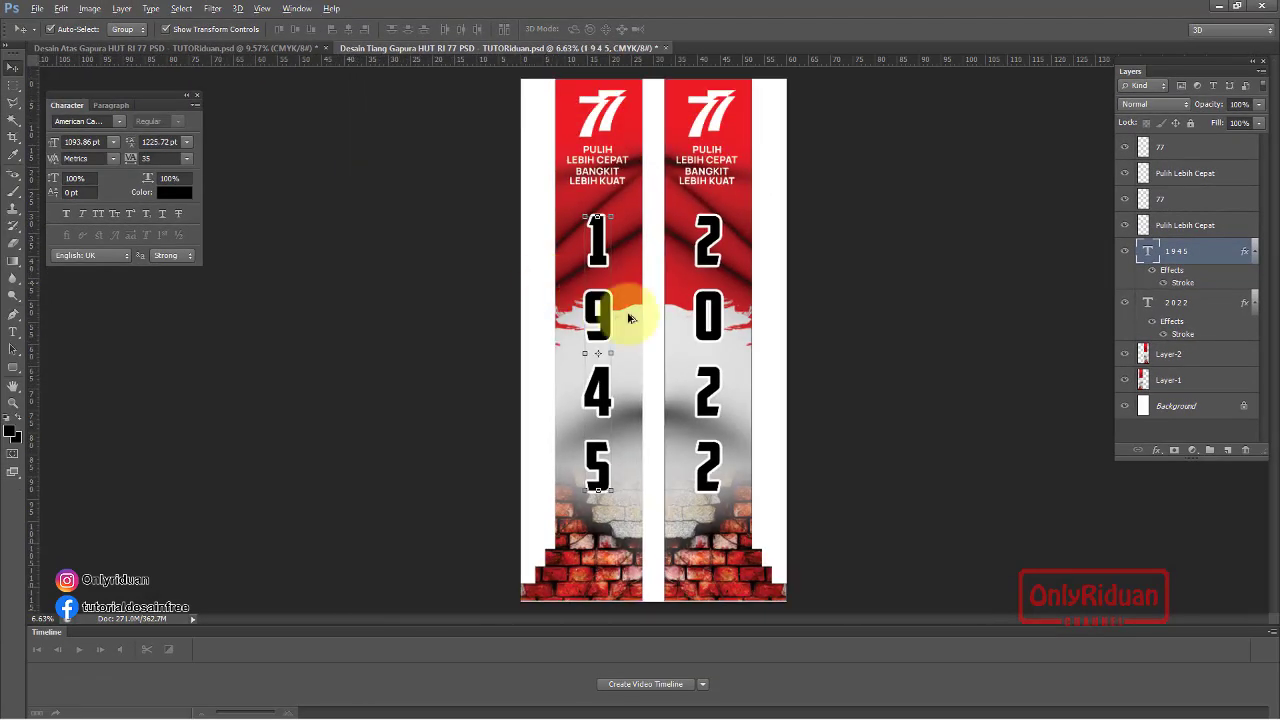
{"action": "scroll", "coordinate": [659, 331], "scroll_direction": "up", "scroll_amount": 5}
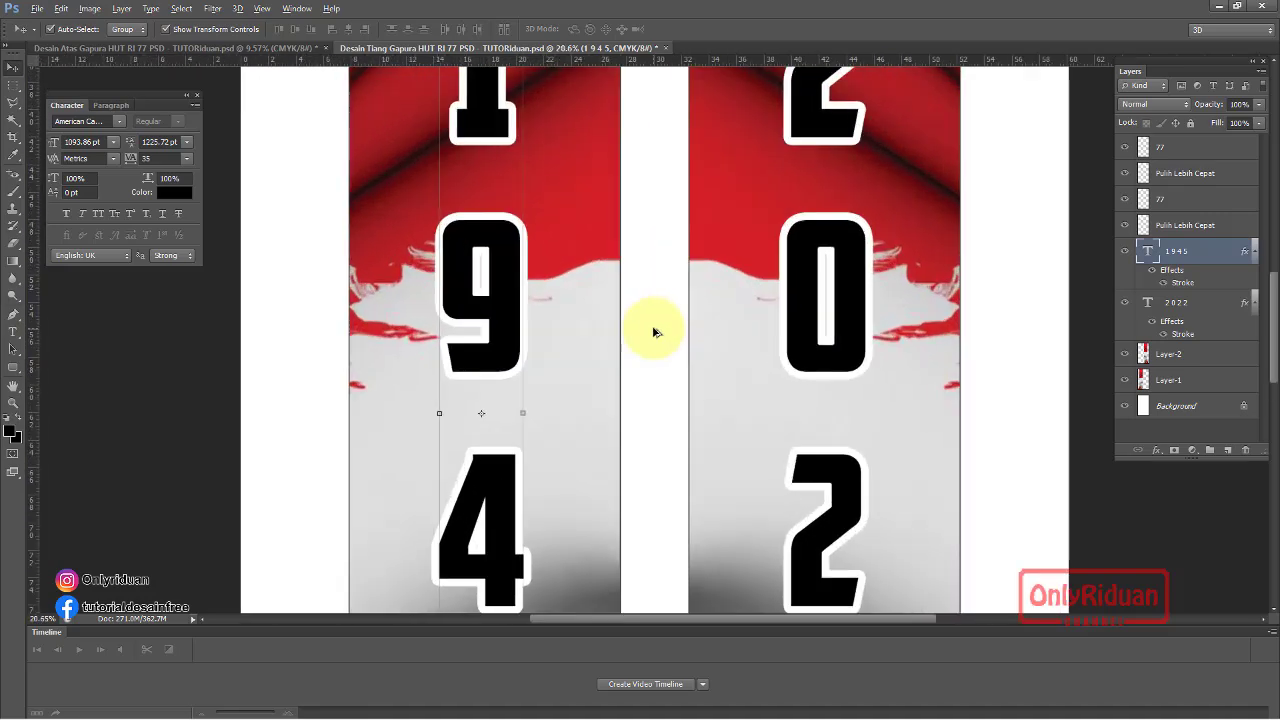
{"action": "scroll", "coordinate": [653, 331], "scroll_direction": "down", "scroll_amount": 5}
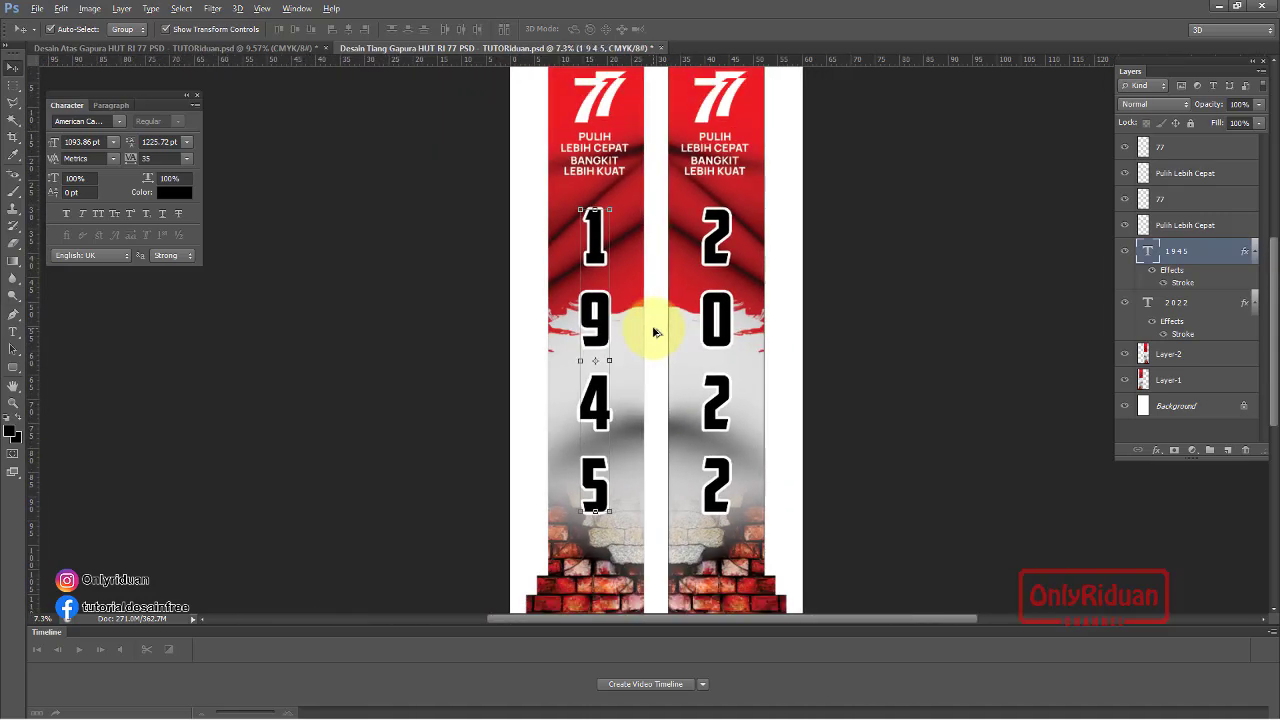
Start saving the resized pillar design as a JPEG copy in the CETAK folder
{"action": "left_click", "coordinate": [36, 9]}
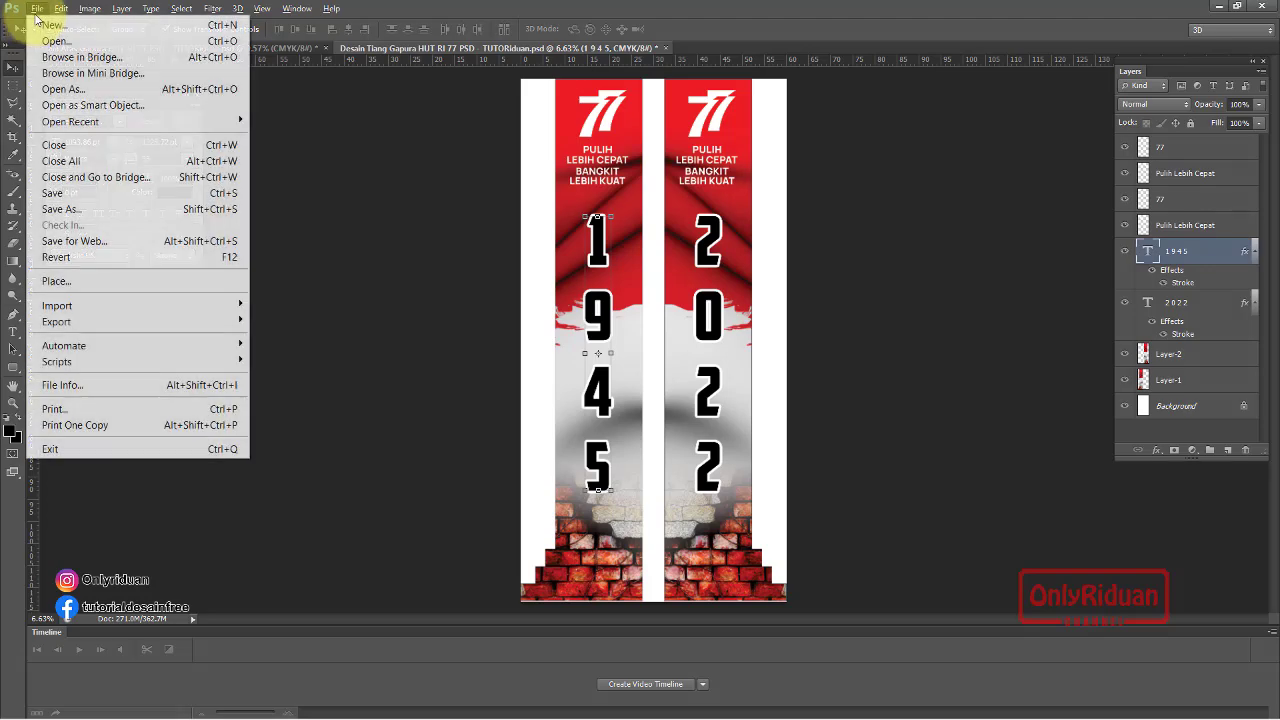
{"action": "left_click", "coordinate": [79, 215]}
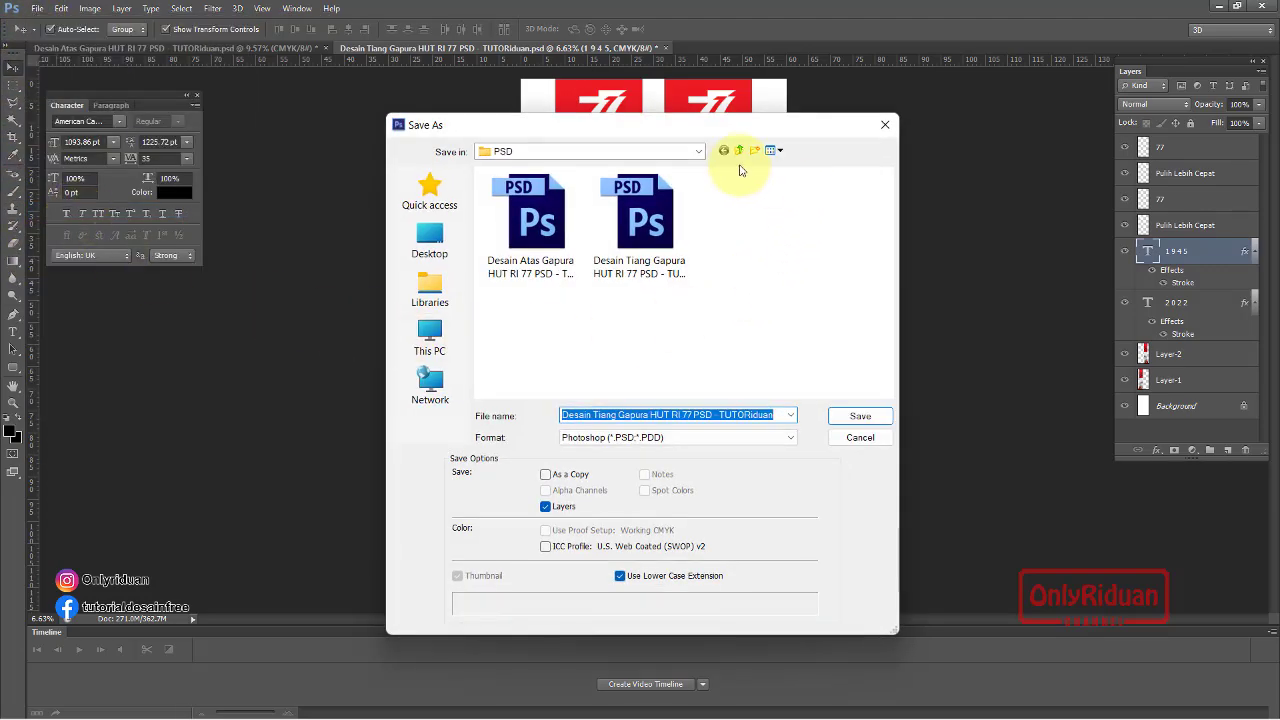
{"action": "left_click", "coordinate": [738, 150]}
{"action": "double_click", "coordinate": [634, 205]}
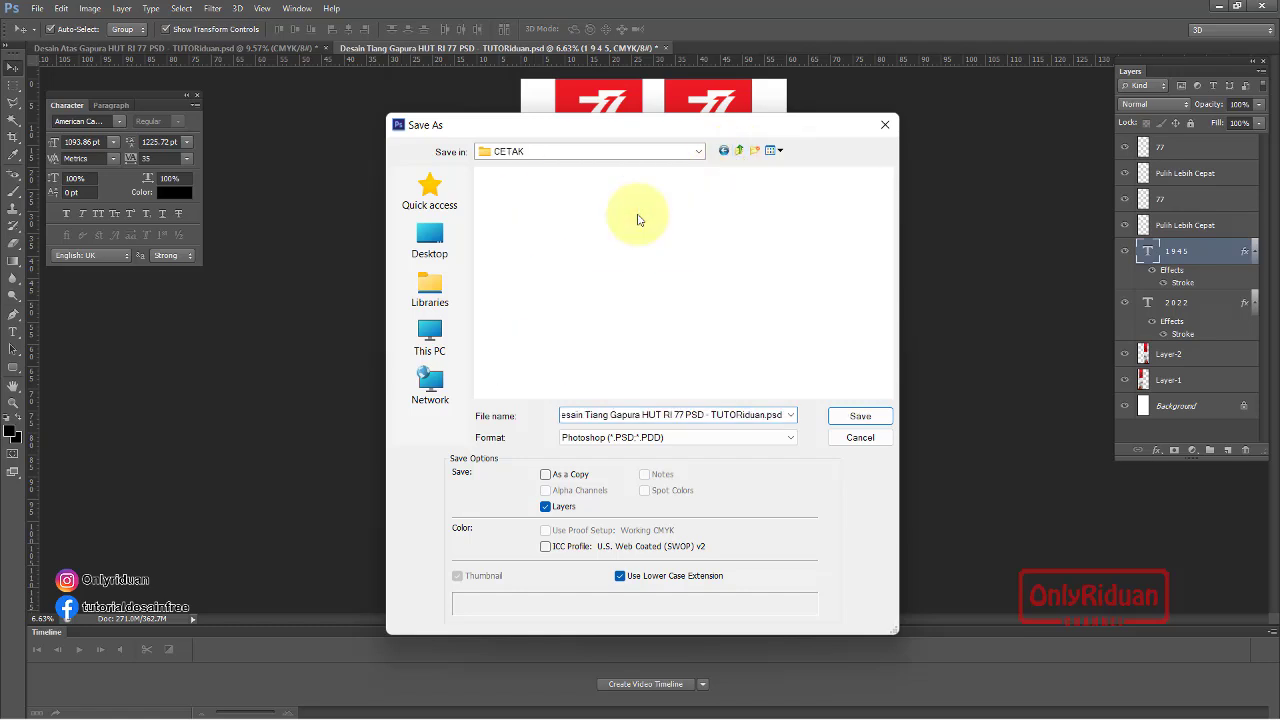
{"action": "left_click", "coordinate": [661, 412]}
{"action": "left_click", "coordinate": [649, 438]}
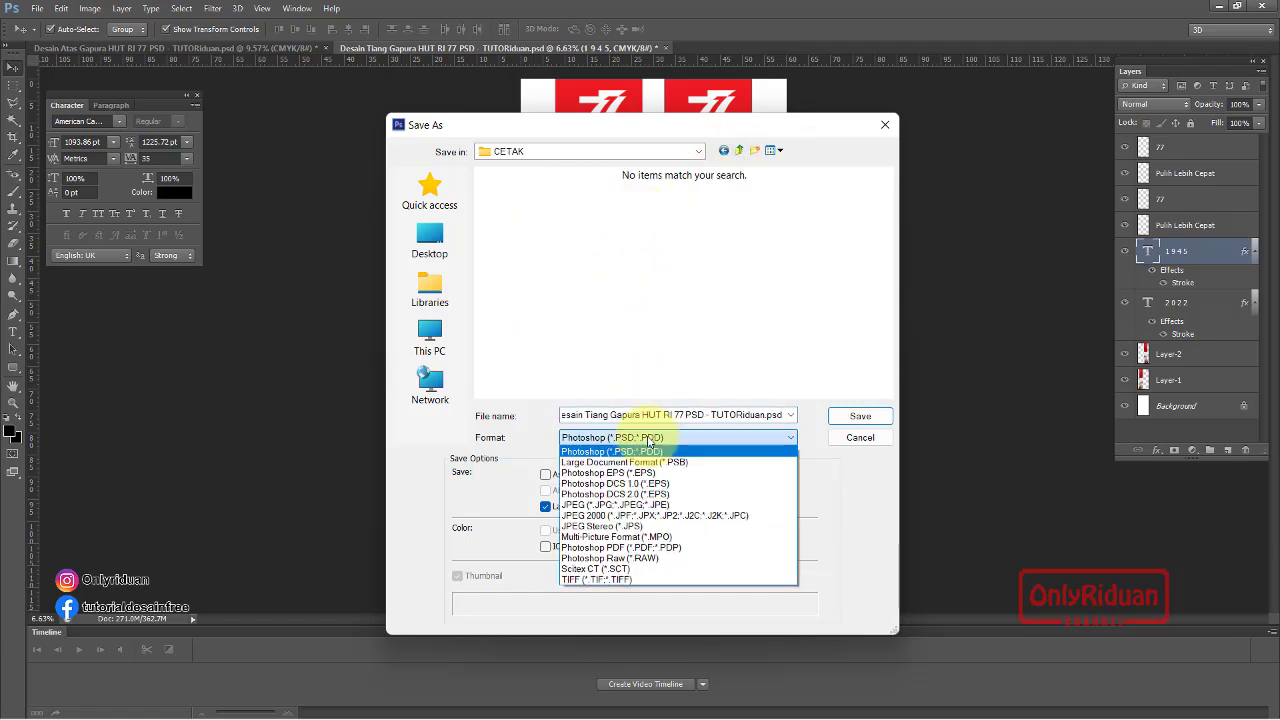
{"action": "left_click", "coordinate": [626, 505]}
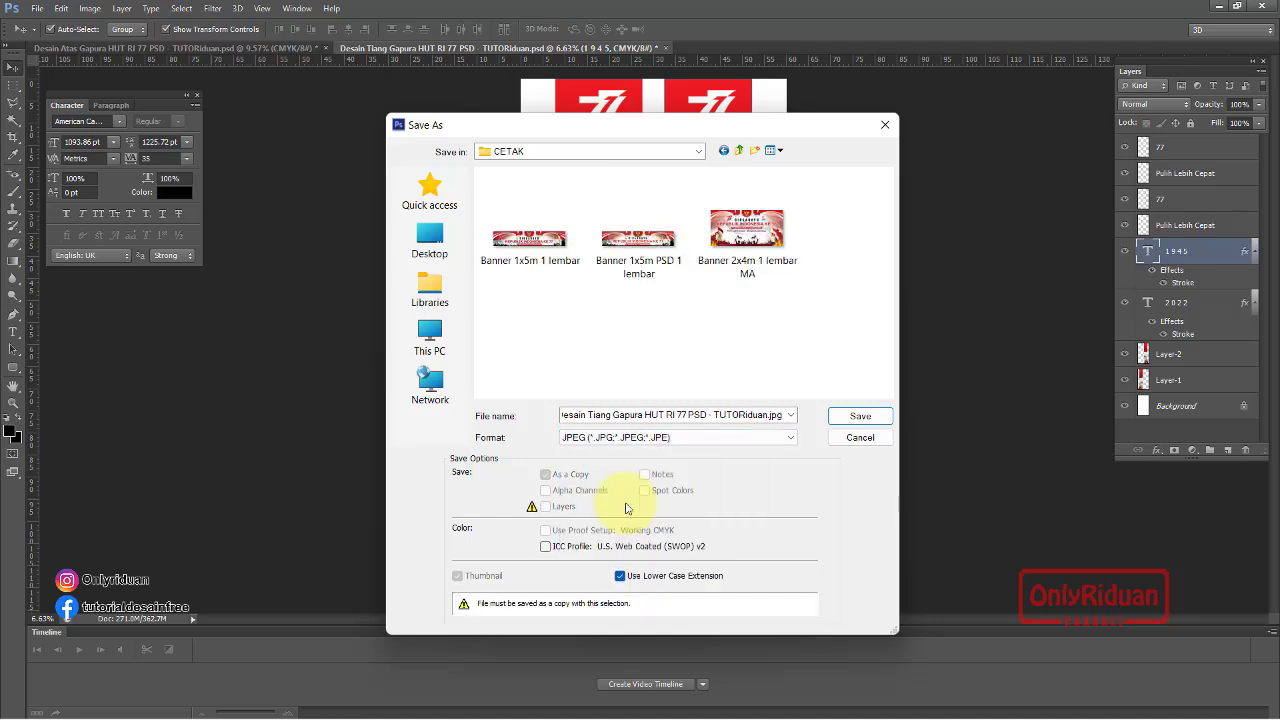
Shorten the pillar file's name to "Tiang Gapura HUT RI 77" and save the JPEG at Maximum quality
{"action": "double_click", "coordinate": [617, 414]}
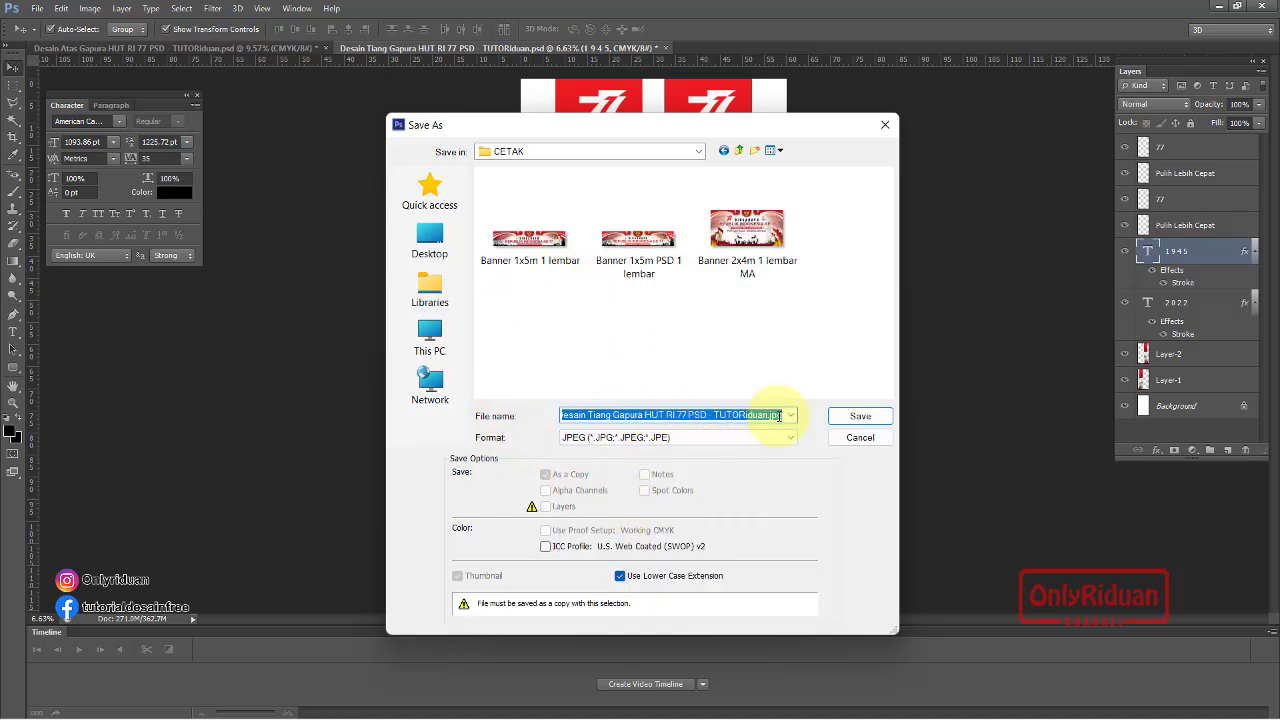
{"action": "left_click", "coordinate": [593, 414]}
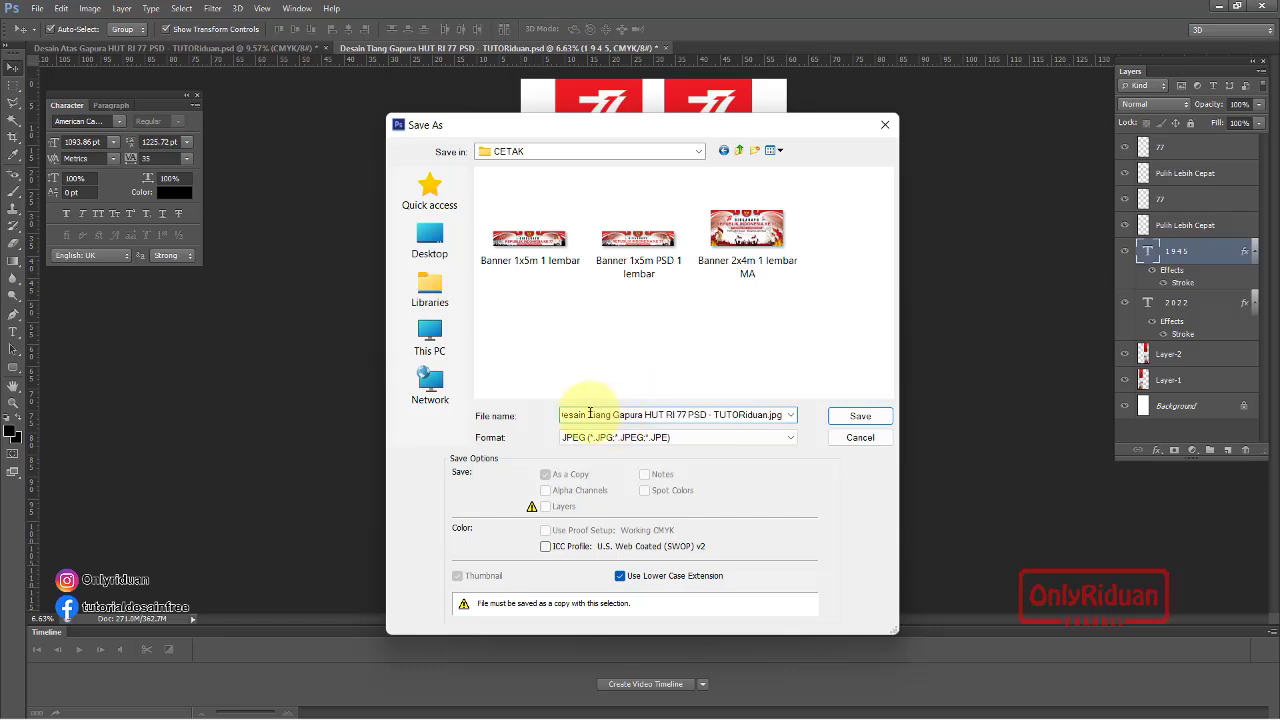
{"action": "left_click_drag", "start_coordinate": [589, 414], "coordinate": [552, 416]}
{"action": "key", "text": "BackSpace"}
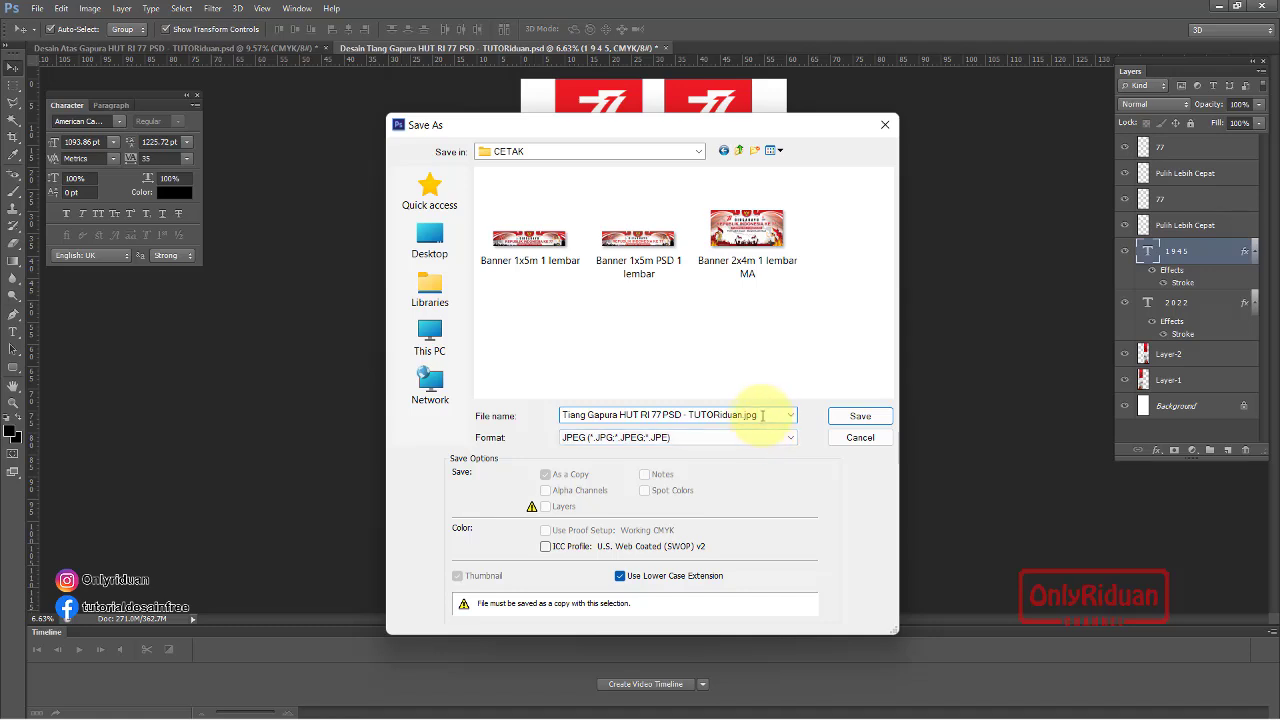
{"action": "left_click_drag", "start_coordinate": [758, 416], "coordinate": [684, 414]}
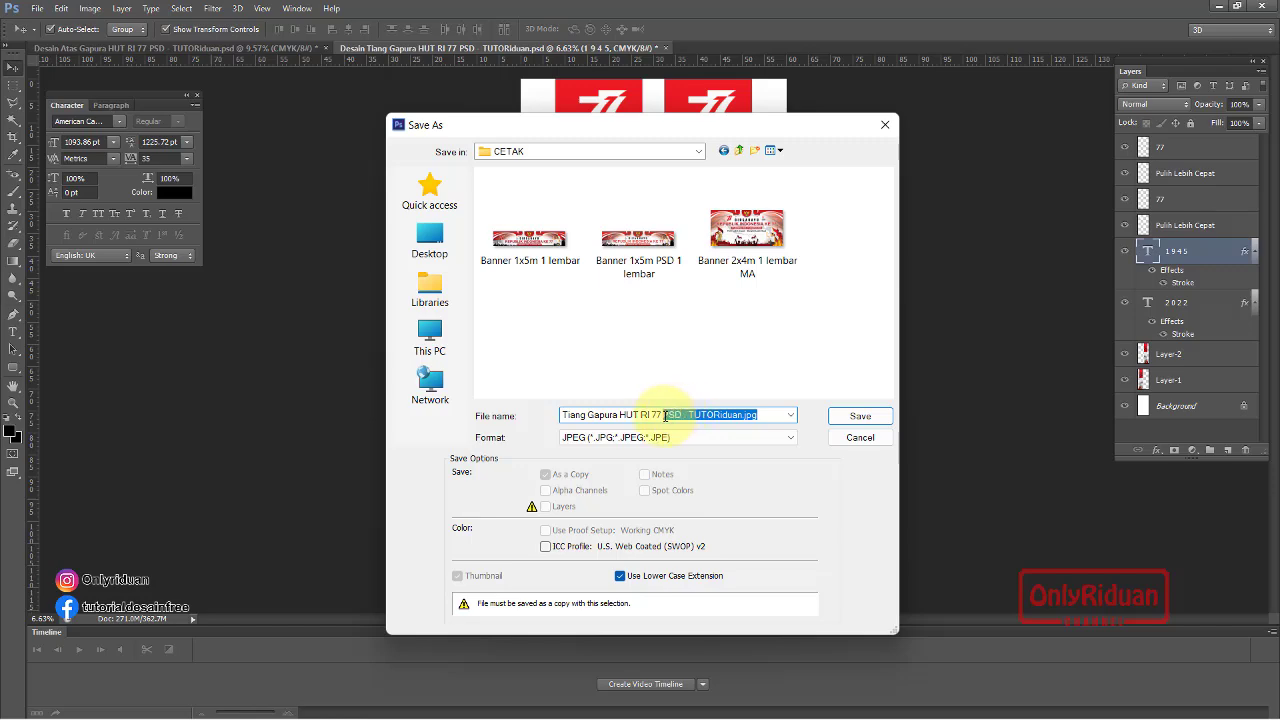
{"action": "key", "text": "BackSpace"}
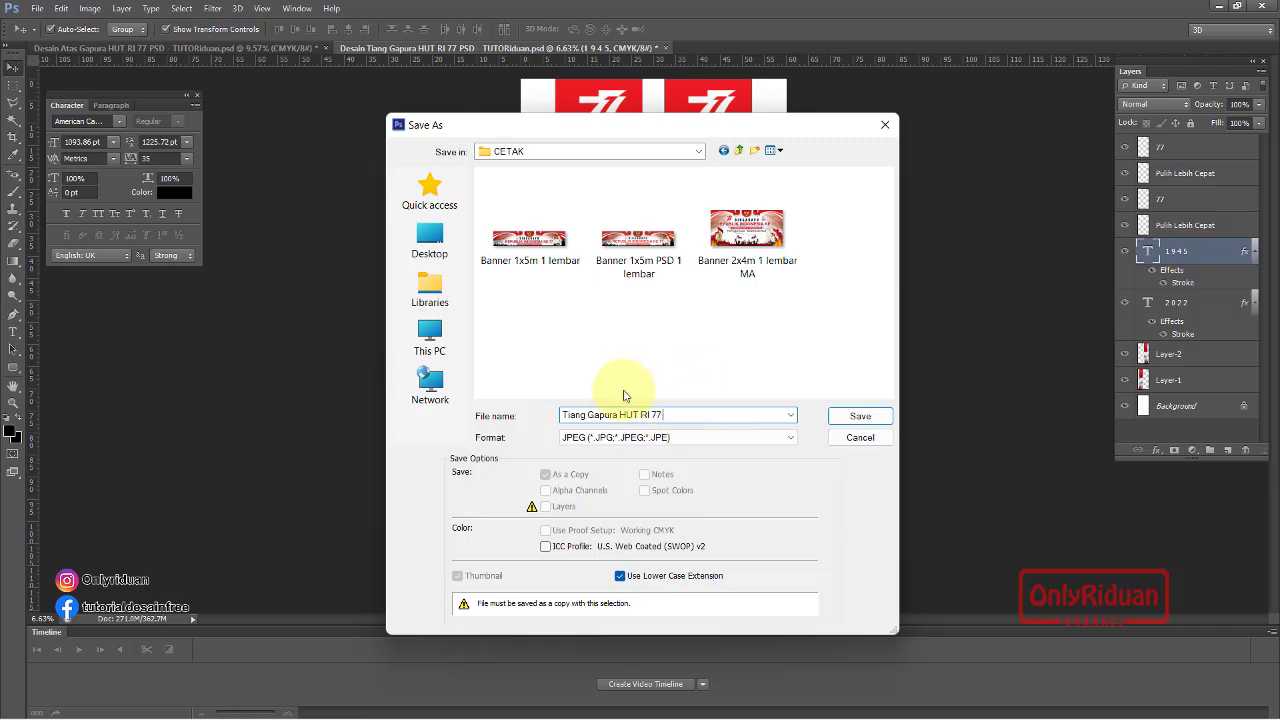
{"action": "left_click", "coordinate": [858, 416]}
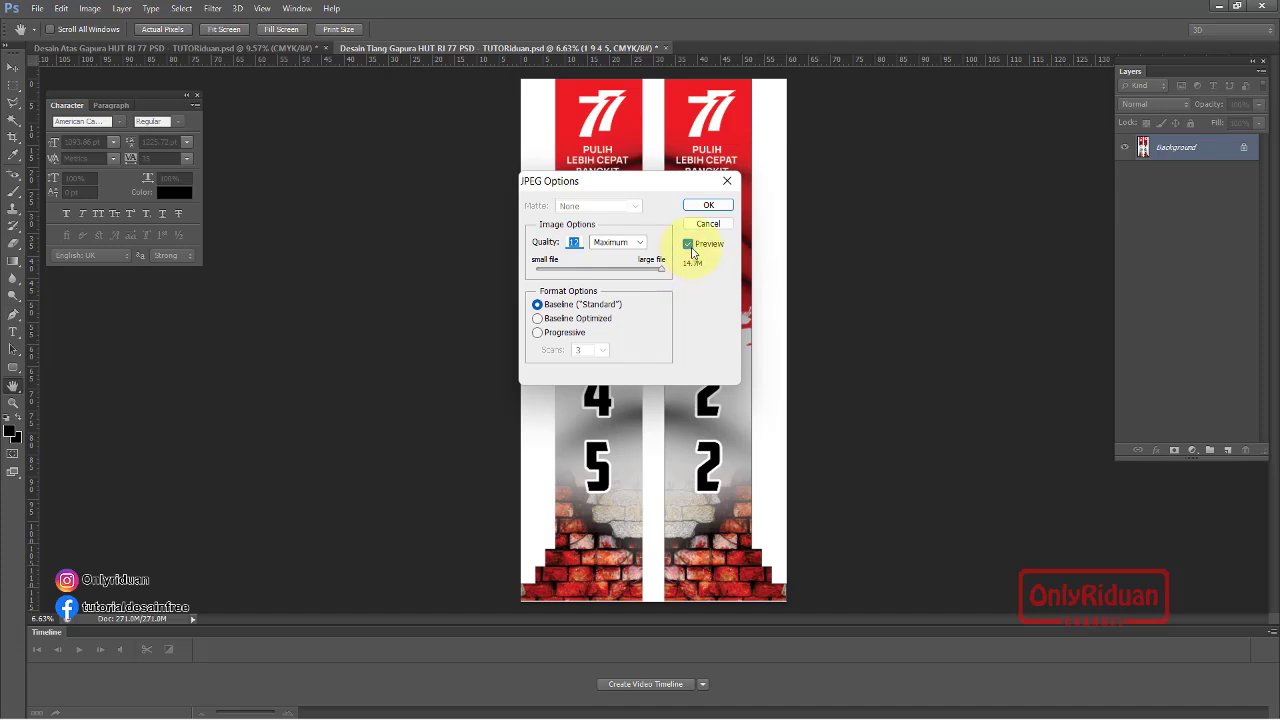
{"action": "left_click", "coordinate": [708, 205]}
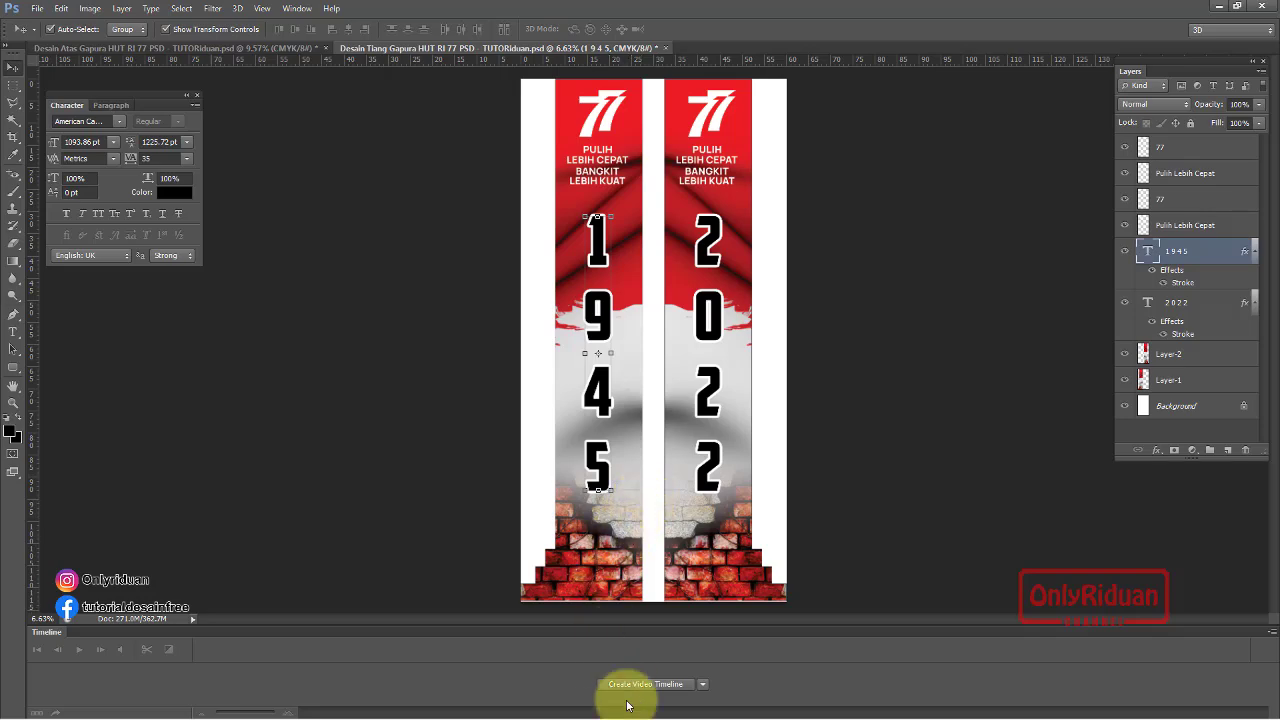
Switch to File Explorer, open the CETAK folder in Gapura HUT RI, and check the exported pillar and 2x4m banner files
{"action": "mouse_move", "coordinate": [627, 706]}
{"action": "left_click", "coordinate": [566, 700]}
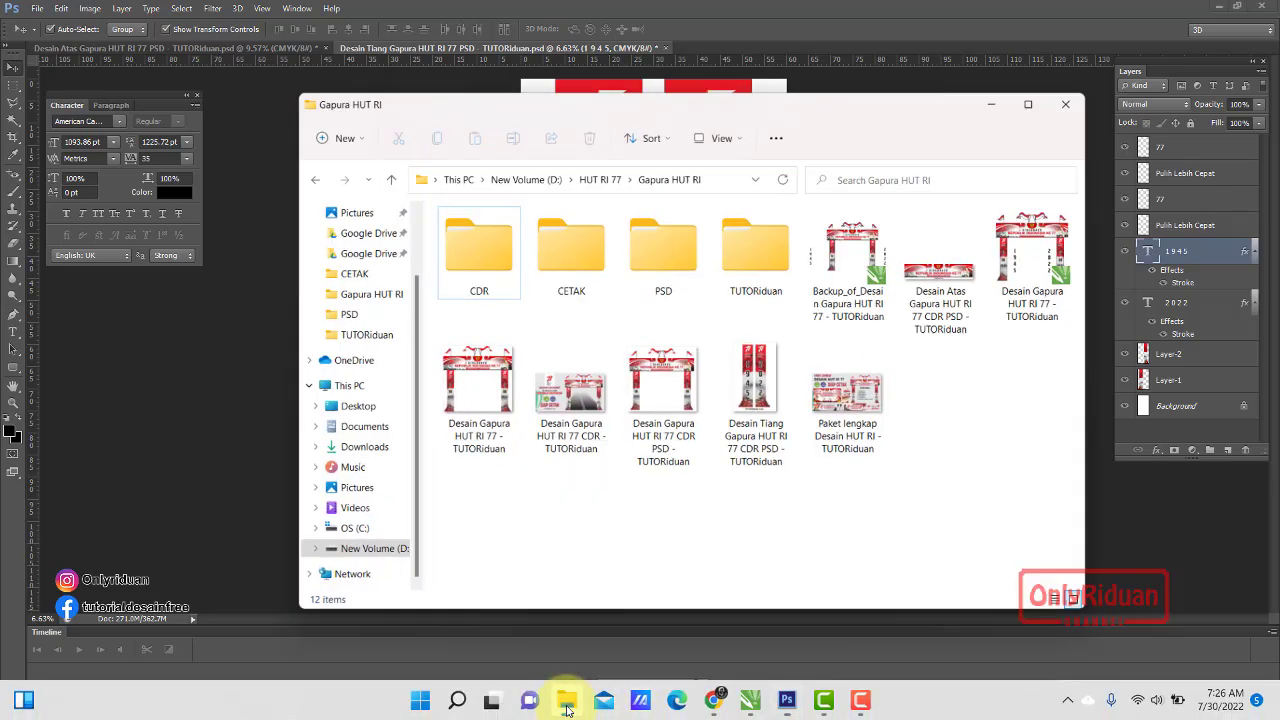
{"action": "double_click", "coordinate": [572, 240]}
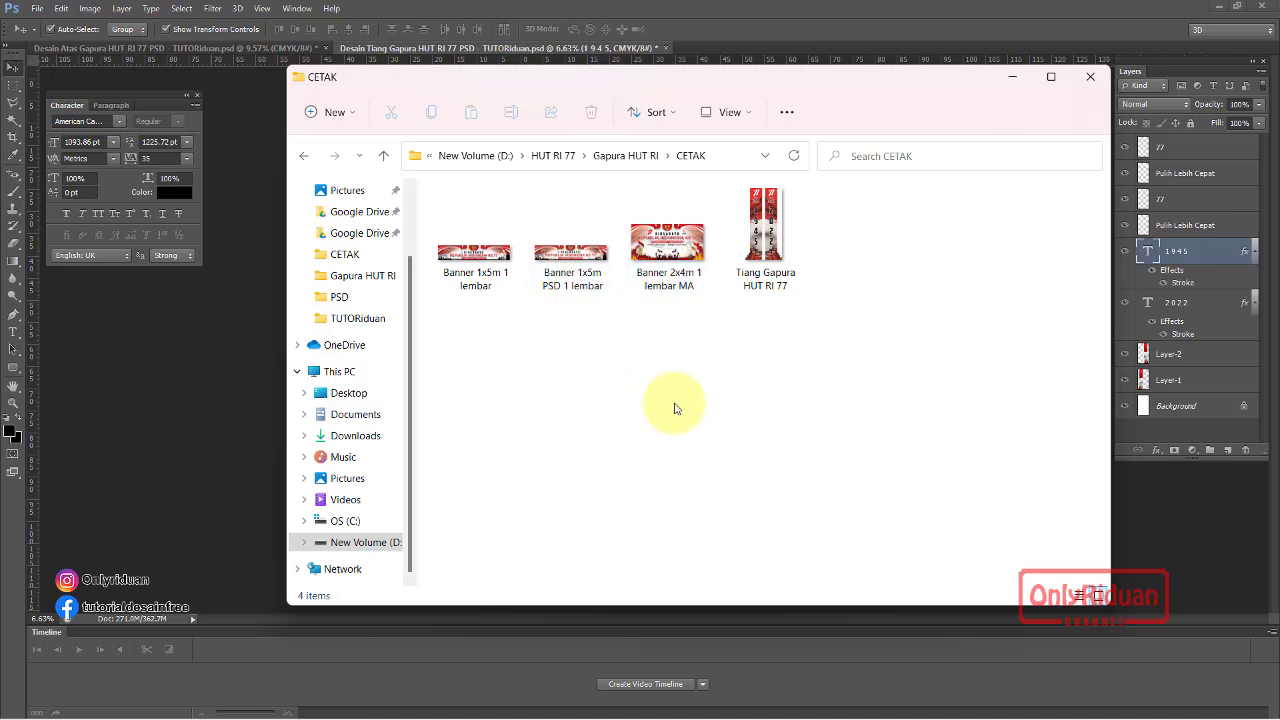
{"action": "left_click", "coordinate": [757, 240]}
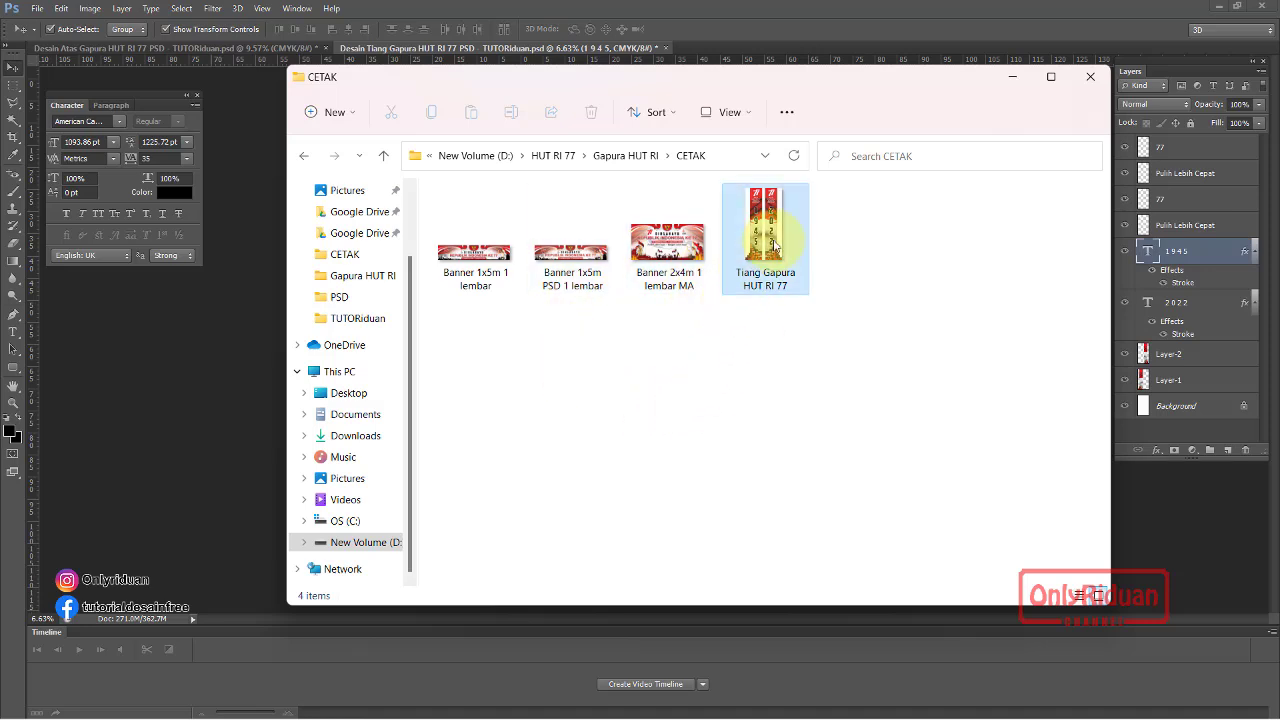
{"action": "left_click", "coordinate": [676, 250]}
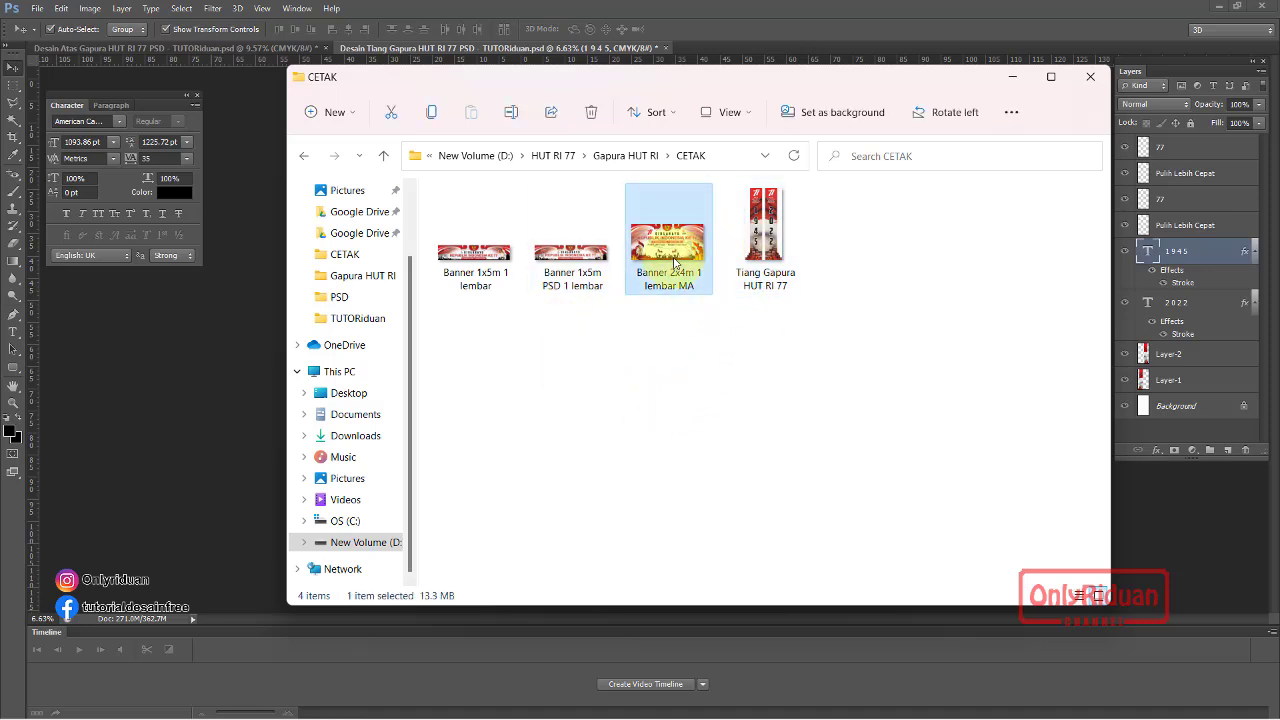